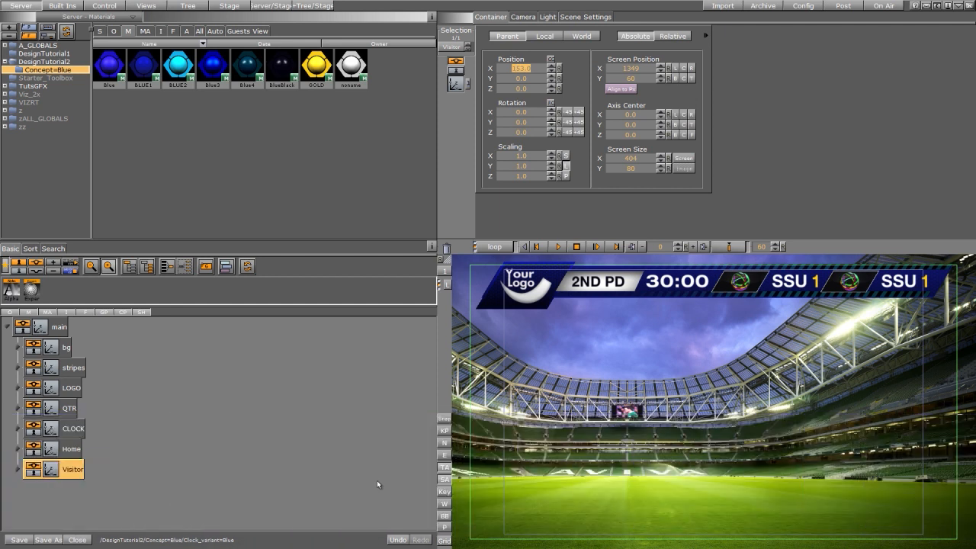
Expand the bg container and hide the stripes, LOGO, QTR, CLOCK, Home and Visitor containers.
{"action": "left_click", "coordinate": [17, 346]}
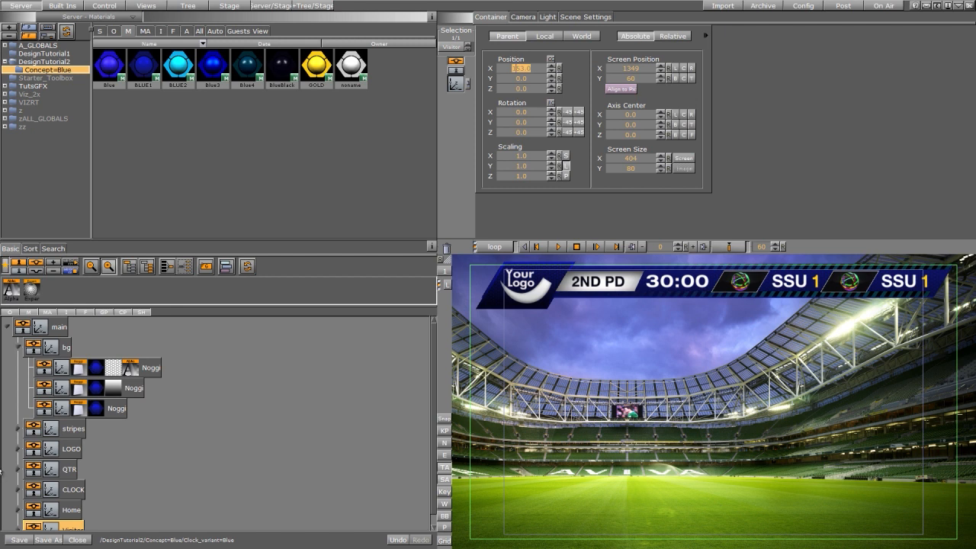
{"action": "scroll", "coordinate": [31, 523], "scroll_direction": "down", "scroll_amount": 1}
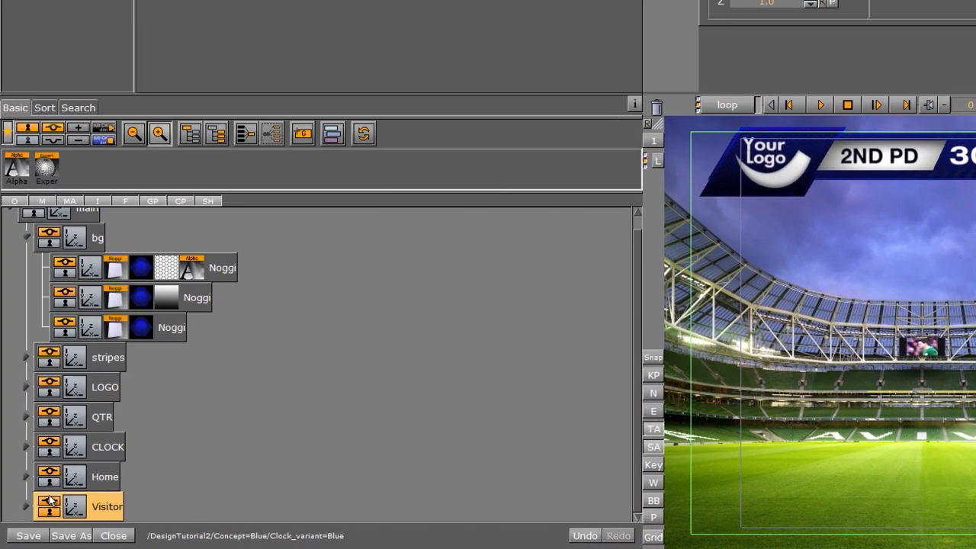
{"action": "left_click_drag", "start_coordinate": [48, 494], "coordinate": [47, 356]}
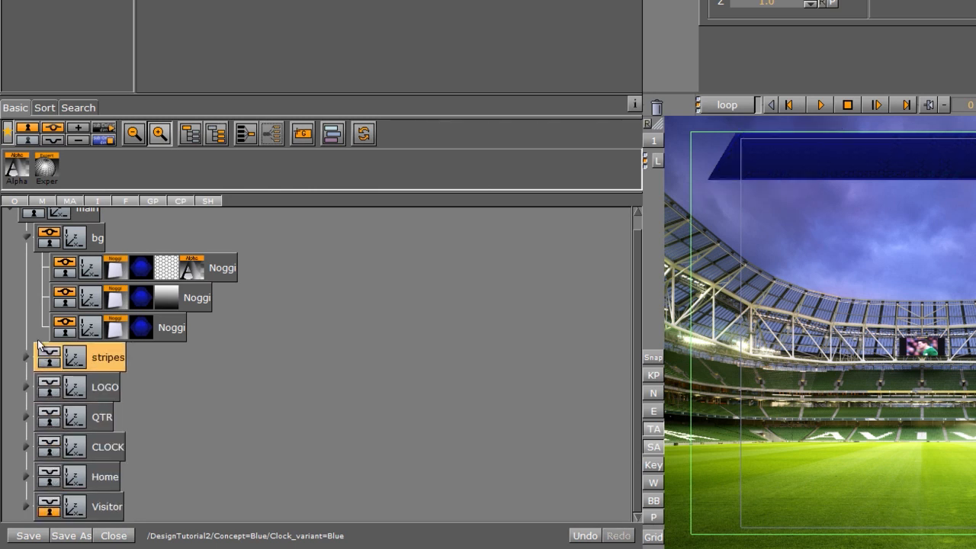
Group the honeycomb-textured and gradient Noggi bars inside bg and rename the new group topn.
{"action": "left_click", "coordinate": [118, 330]}
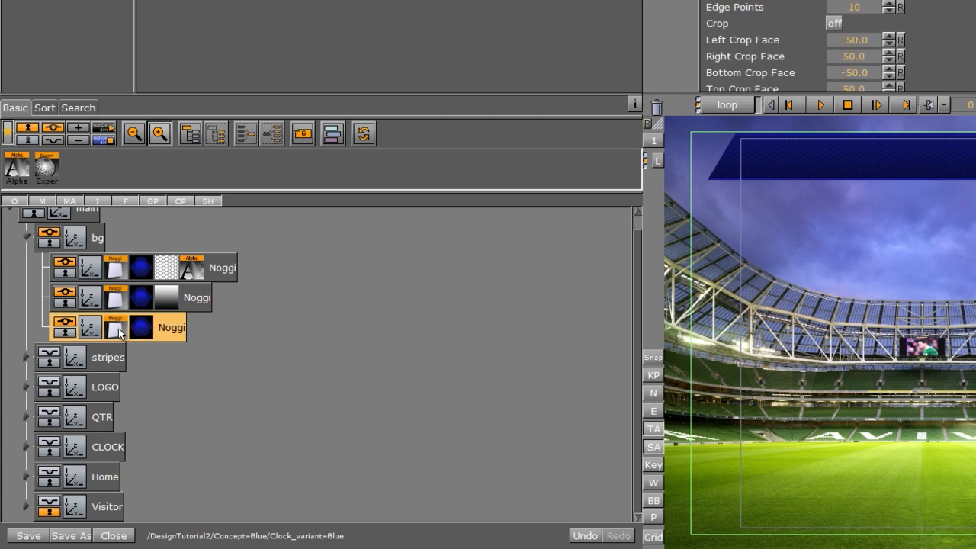
{"action": "left_click", "coordinate": [197, 304]}
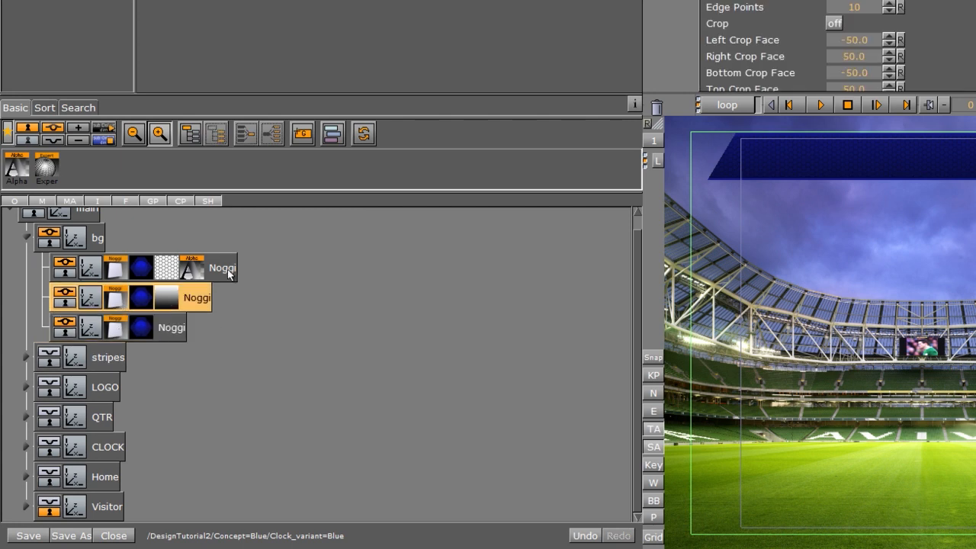
{"action": "left_click", "coordinate": [227, 273], "text": "ctrl"}
{"action": "left_click", "coordinate": [246, 133]}
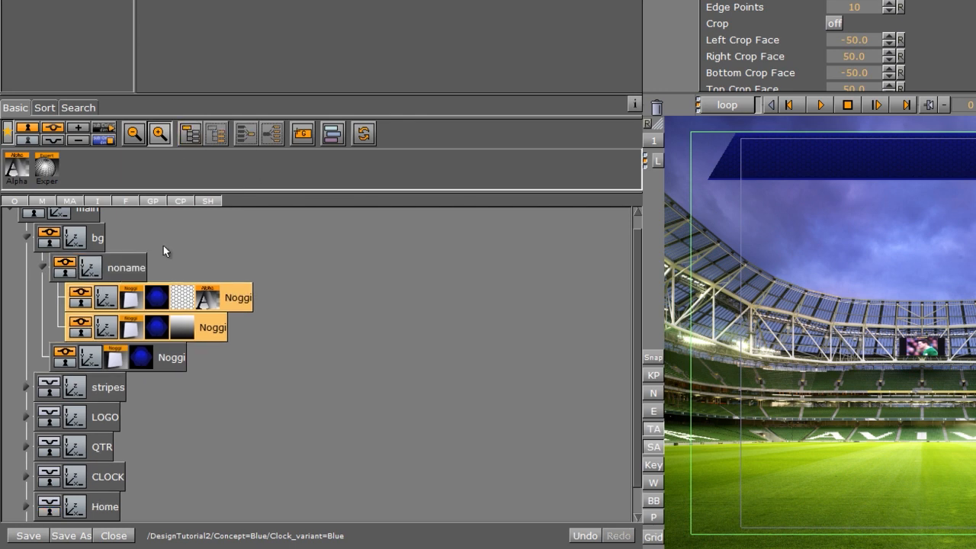
{"action": "left_click", "coordinate": [122, 264]}
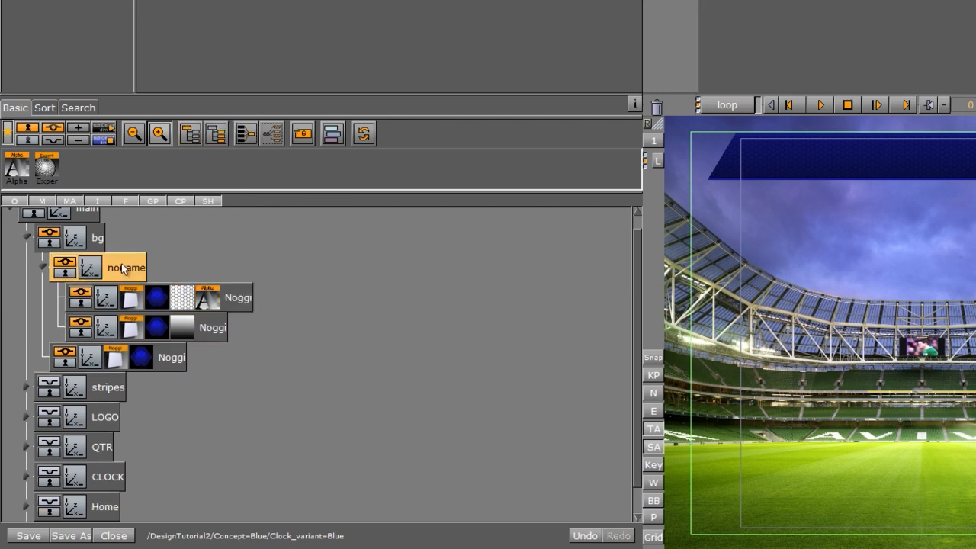
{"action": "double_click", "coordinate": [122, 263]}
{"action": "type", "text": "topi"}
{"action": "key", "text": "Return"}
With topn collapsed and hidden, keyframe the plain Noggi bar in place at frame 22 and off-screen to the left at frame 0.
{"action": "left_click", "coordinate": [42, 265]}
{"action": "left_click", "coordinate": [89, 288]}
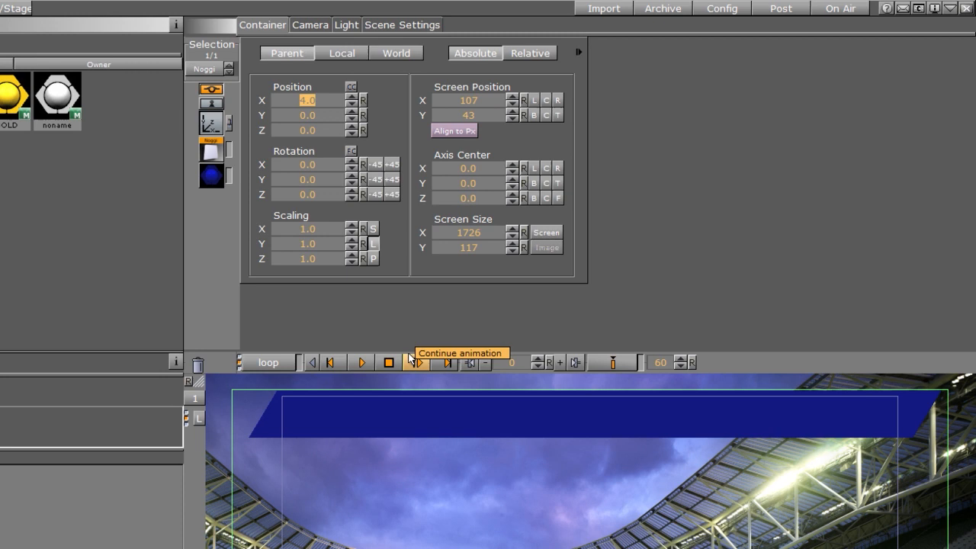
{"action": "left_click", "coordinate": [509, 361]}
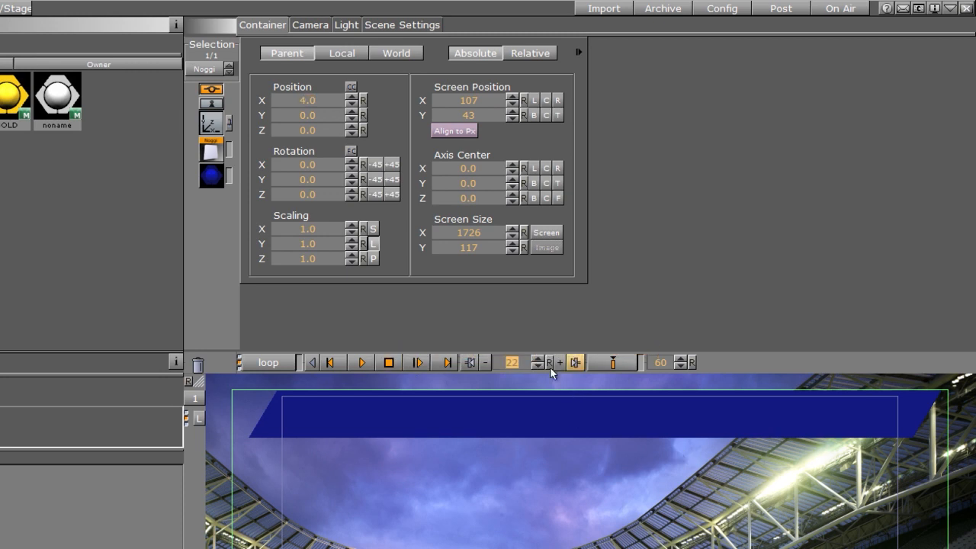
{"action": "left_click", "coordinate": [608, 365]}
{"action": "left_click_drag", "start_coordinate": [331, 100], "coordinate": [280, 101]}
{"action": "left_click", "coordinate": [612, 364]}
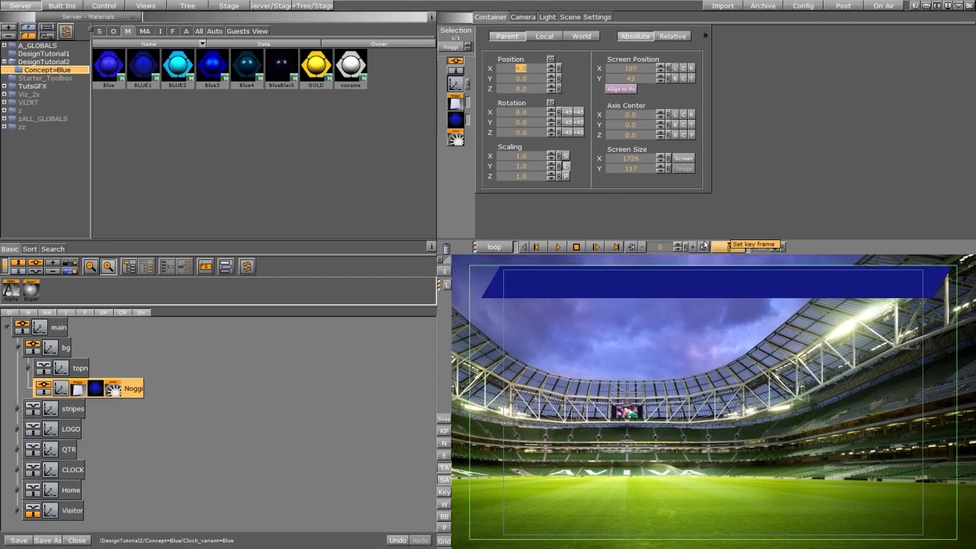
Show topn, keyframe it in place at frame 25 and at X position 707 at frame 5, and play the animation.
{"action": "left_click", "coordinate": [40, 367]}
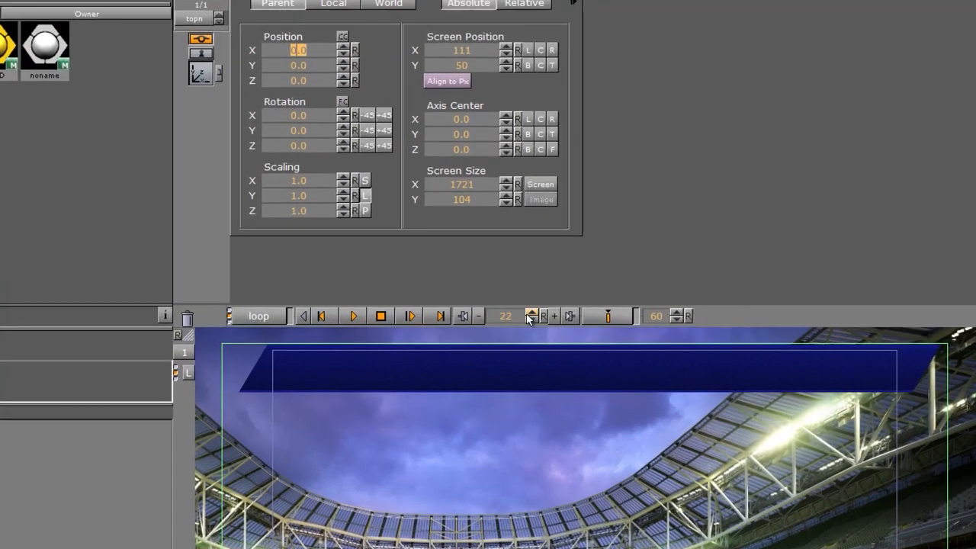
{"action": "left_click", "coordinate": [675, 244]}
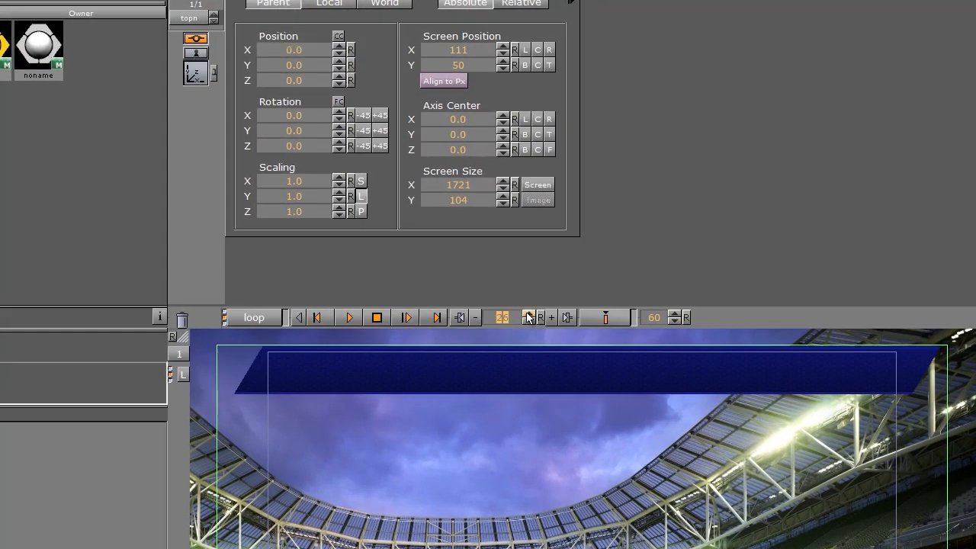
{"action": "left_click", "coordinate": [613, 322]}
{"action": "left_click_drag", "start_coordinate": [496, 314], "coordinate": [426, 339]}
{"action": "left_click_drag", "start_coordinate": [302, 55], "coordinate": [821, 108]}
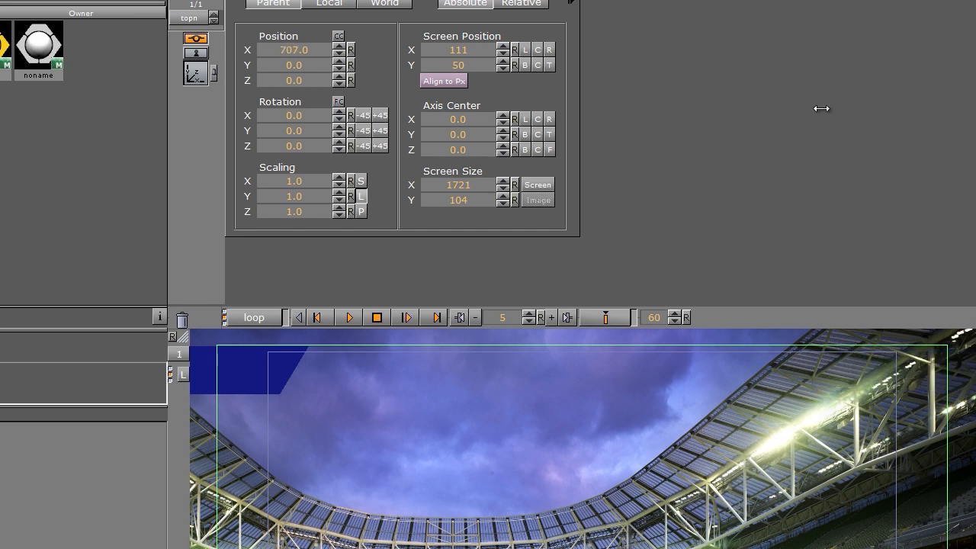
{"action": "left_click", "coordinate": [605, 322]}
{"action": "left_click", "coordinate": [349, 317]}
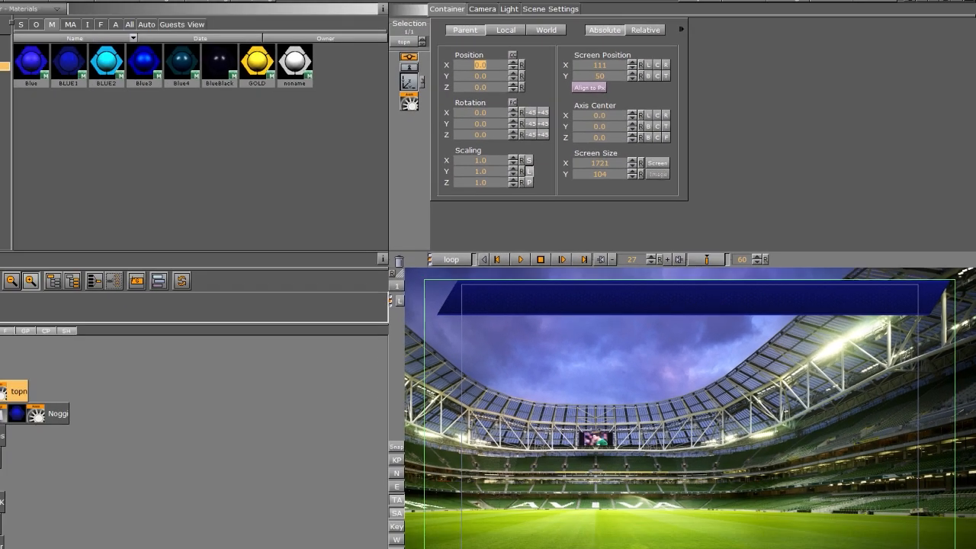
Collapse bg, then make the stripes container visible and expand it to its two Grade2 groups.
{"action": "left_click", "coordinate": [19, 350]}
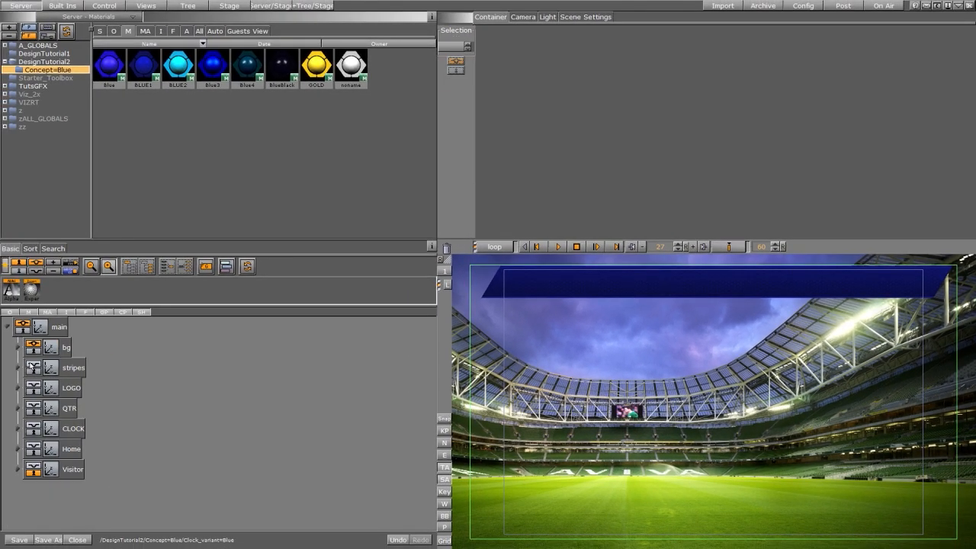
{"action": "left_click", "coordinate": [32, 367]}
{"action": "left_click", "coordinate": [19, 367]}
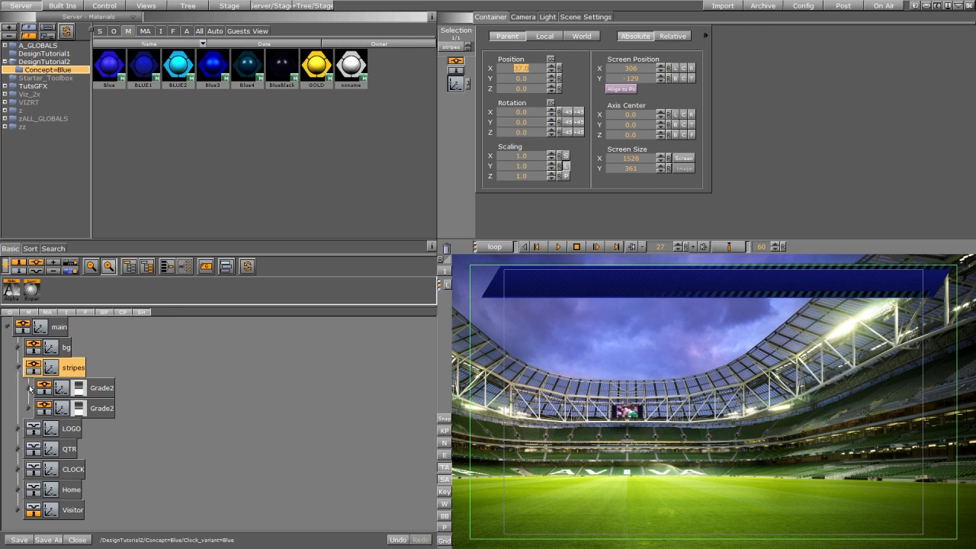
{"action": "left_click", "coordinate": [30, 388]}
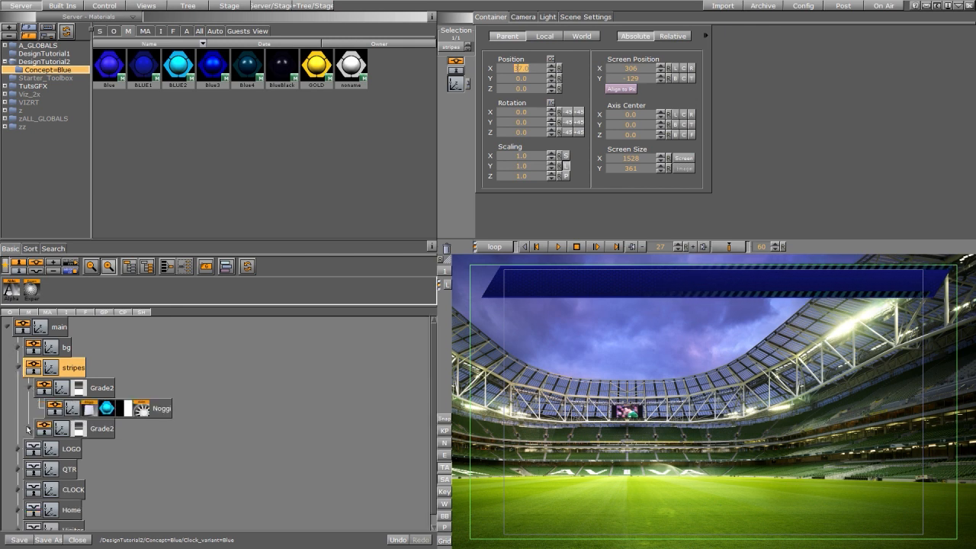
{"action": "left_click", "coordinate": [29, 388]}
Move the first Grade2 stripe group to X position 677 at frame 3 and set a keyframe.
{"action": "left_click", "coordinate": [63, 391]}
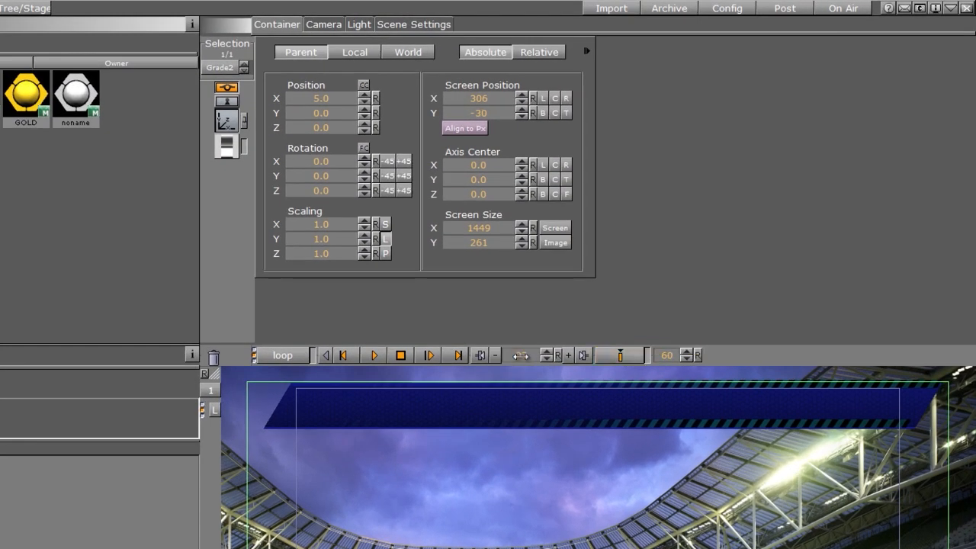
{"action": "left_click_drag", "start_coordinate": [520, 356], "coordinate": [456, 355]}
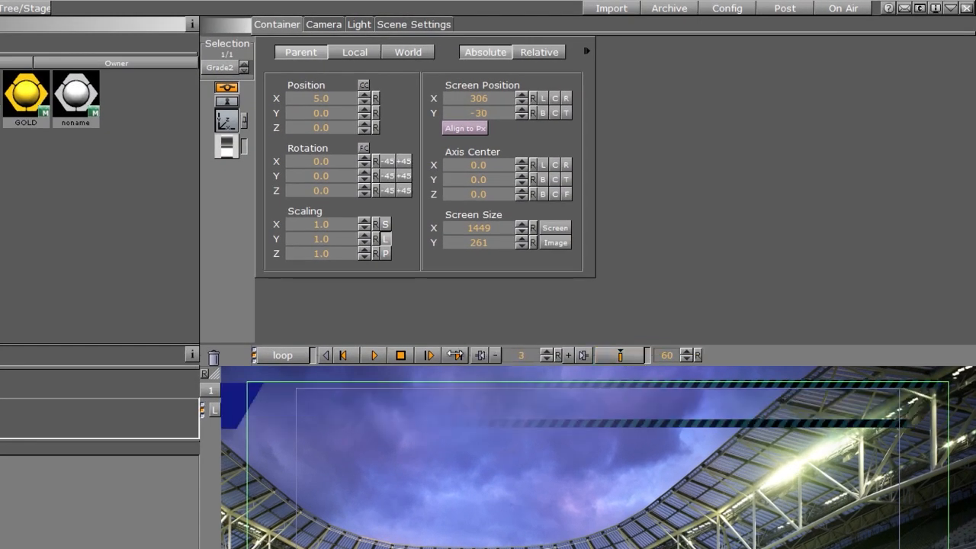
{"action": "left_click_drag", "start_coordinate": [301, 96], "coordinate": [795, 166]}
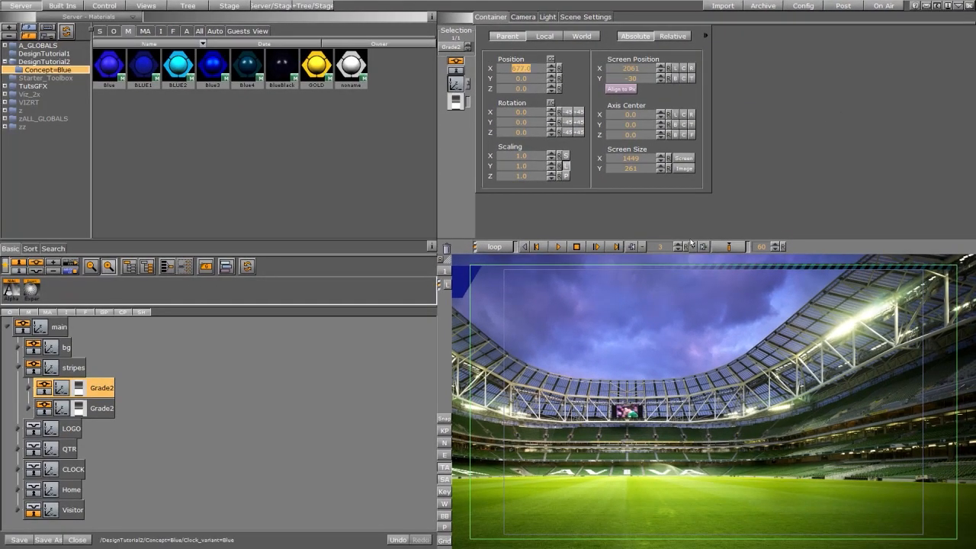
{"action": "left_click", "coordinate": [727, 247]}
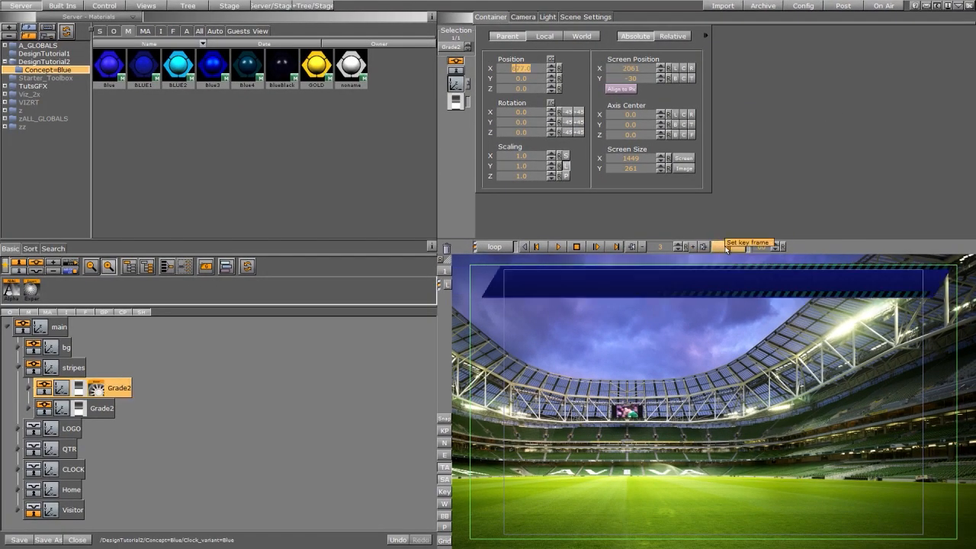
Move the second Grade2 stripe group to X position -745 at frame 0 and set a keyframe.
{"action": "left_click", "coordinate": [57, 411]}
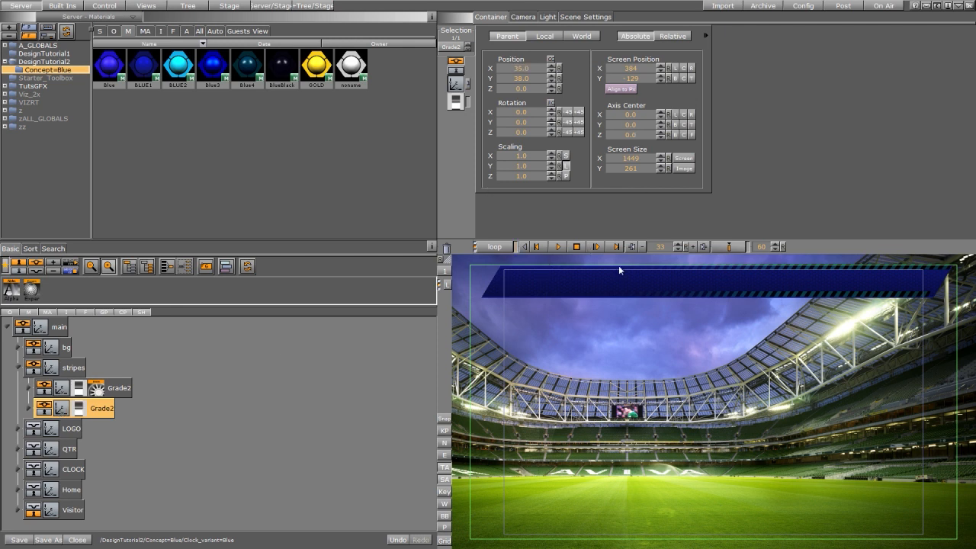
{"action": "left_click_drag", "start_coordinate": [653, 249], "coordinate": [658, 247]}
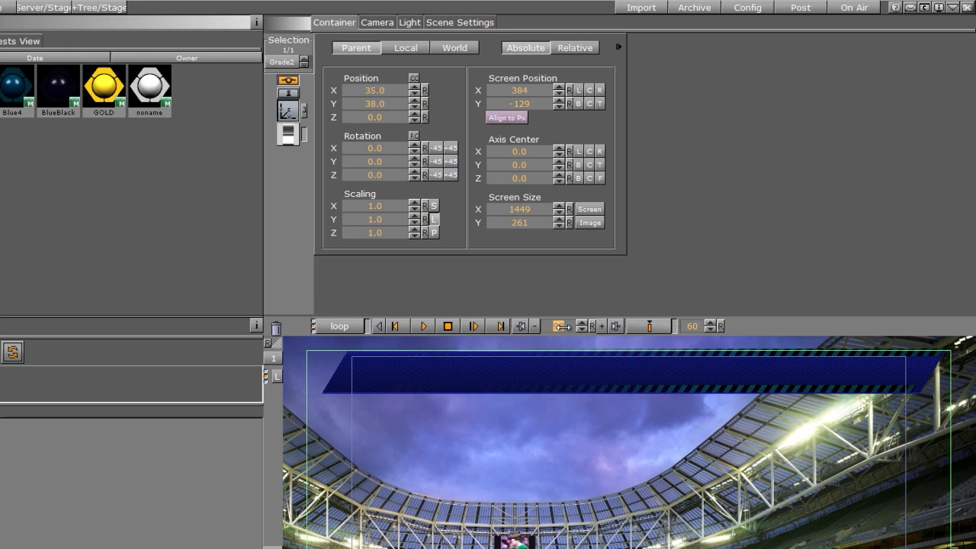
{"action": "left_click_drag", "start_coordinate": [562, 326], "coordinate": [496, 332]}
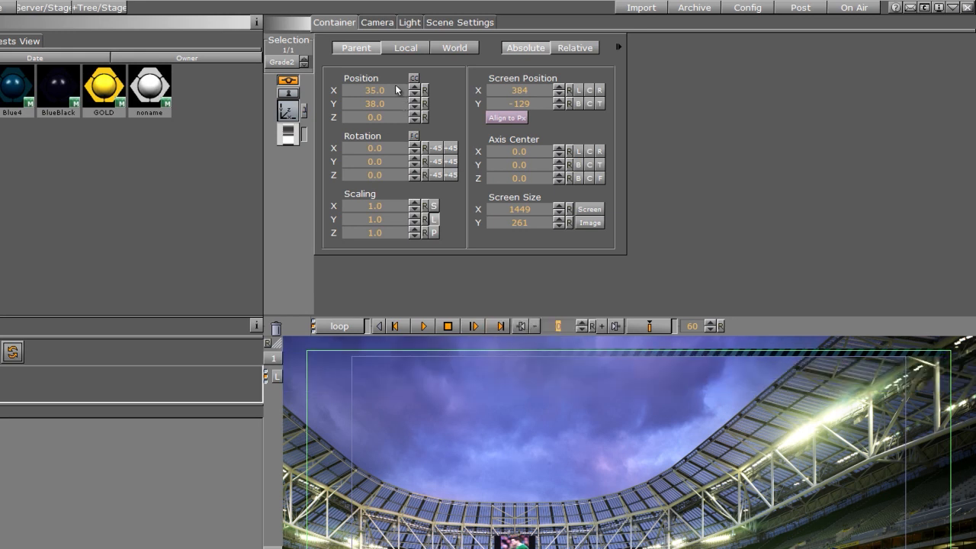
{"action": "left_click_drag", "start_coordinate": [396, 87], "coordinate": [0, 84]}
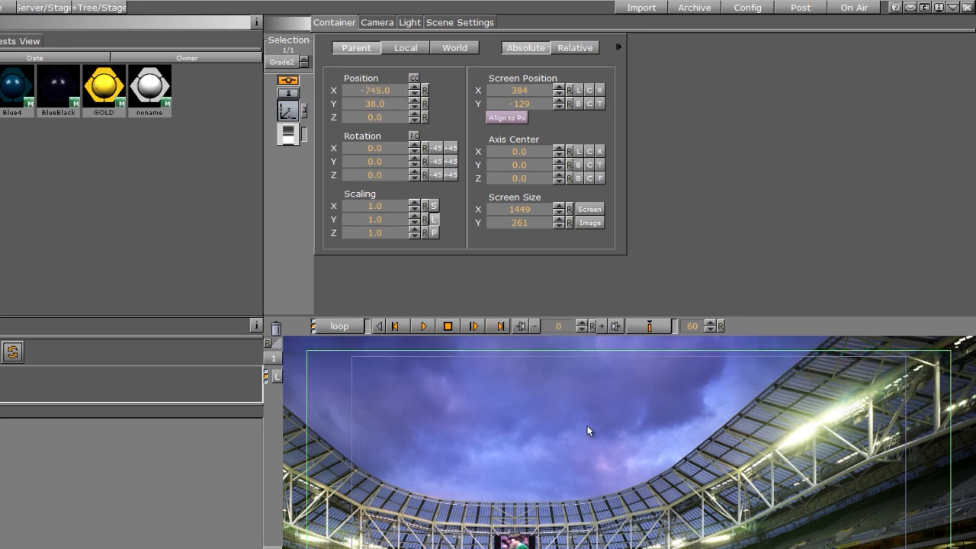
{"action": "left_click", "coordinate": [649, 329]}
Collapse stripes, show and expand the LOGO container, and hide its logo image.
{"action": "left_click", "coordinate": [16, 368]}
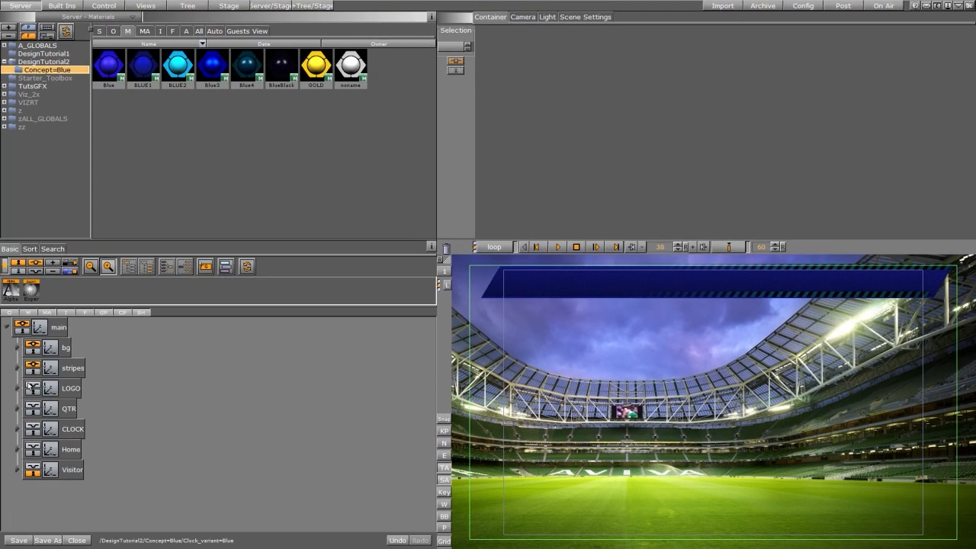
{"action": "left_click", "coordinate": [30, 387]}
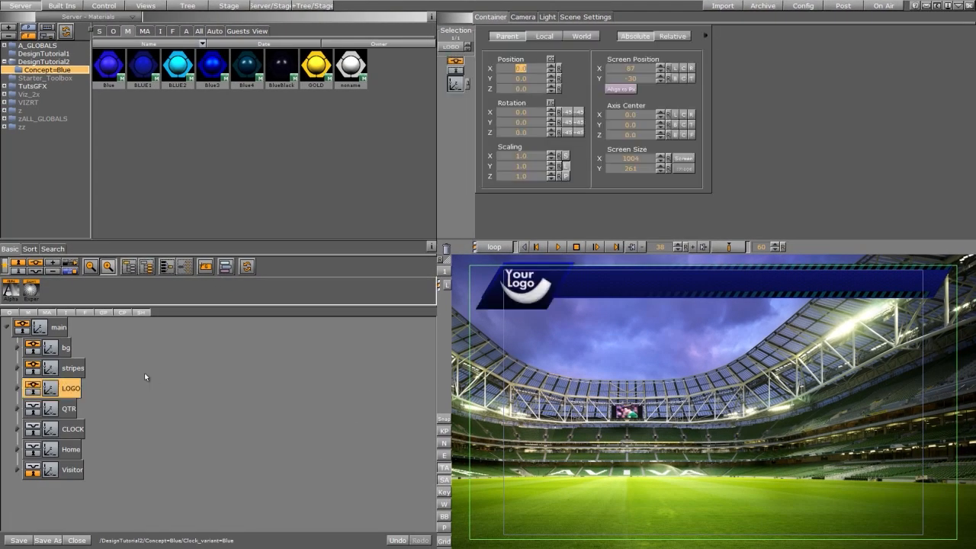
{"action": "left_click", "coordinate": [17, 388]}
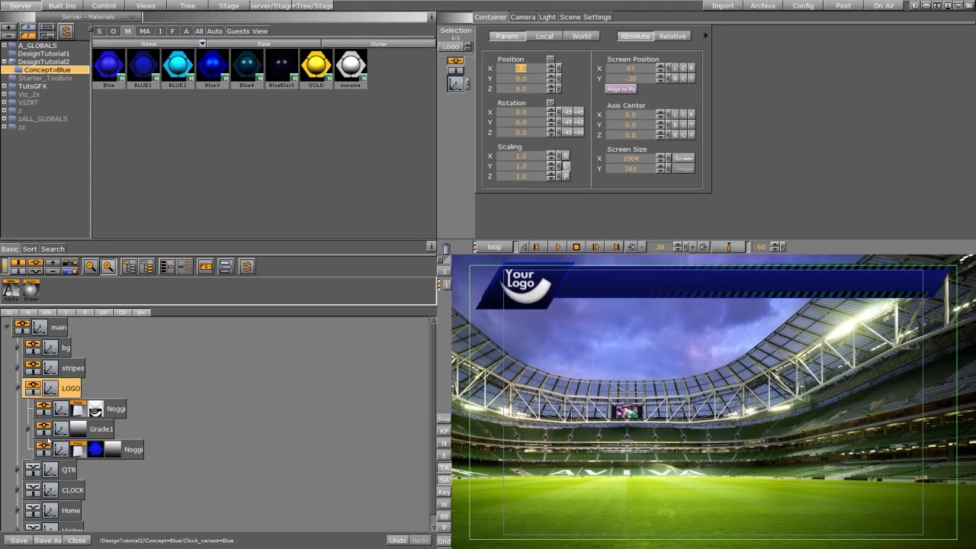
{"action": "left_click", "coordinate": [134, 452]}
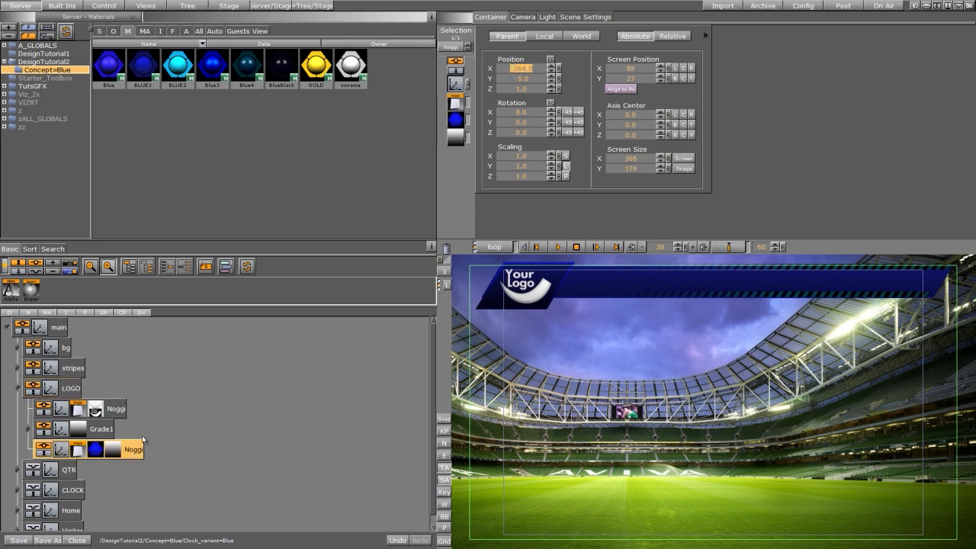
{"action": "left_click", "coordinate": [46, 409]}
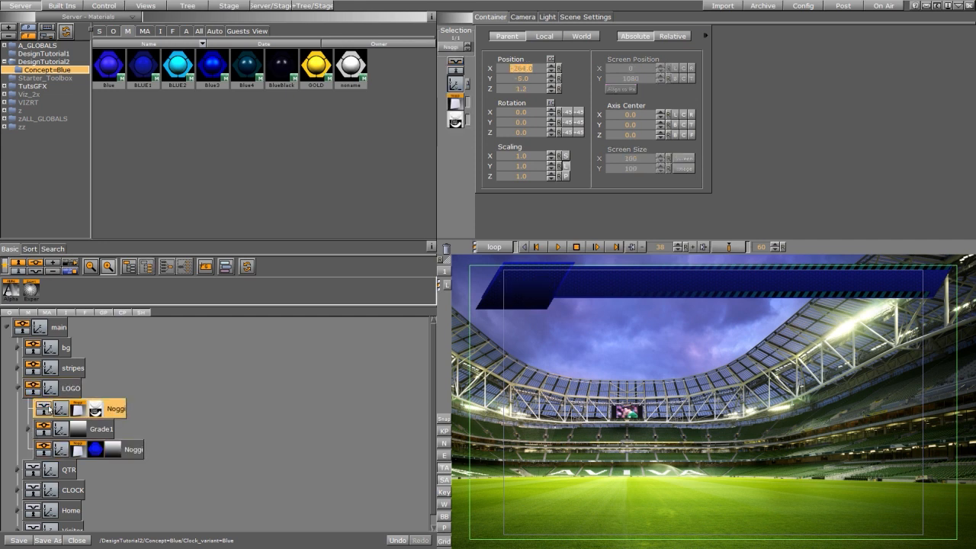
{"action": "left_click", "coordinate": [44, 426]}
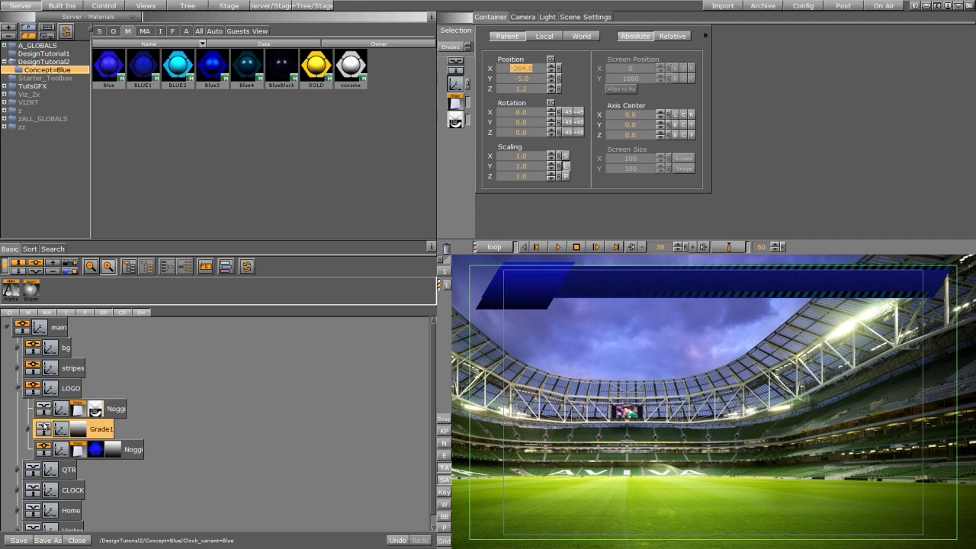
{"action": "left_click", "coordinate": [66, 452]}
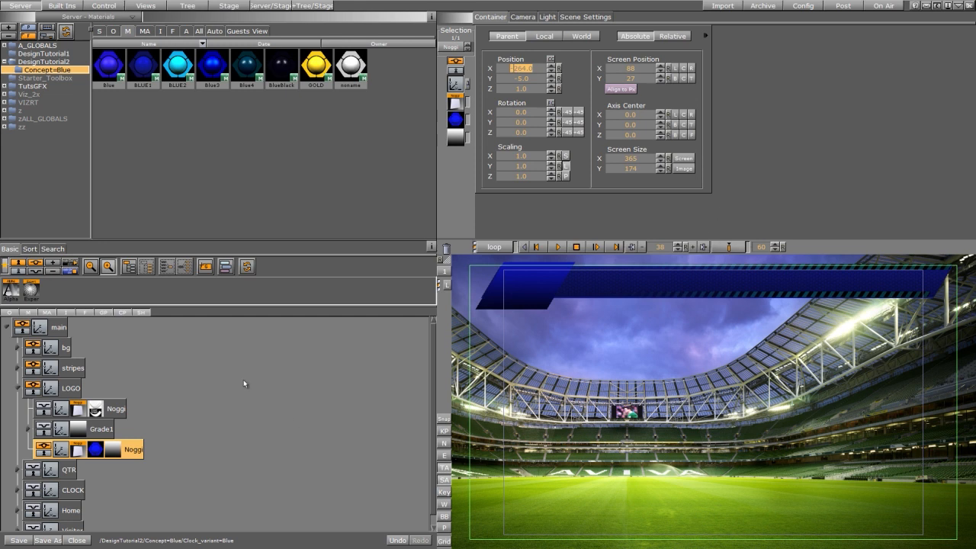
{"action": "left_click", "coordinate": [44, 427]}
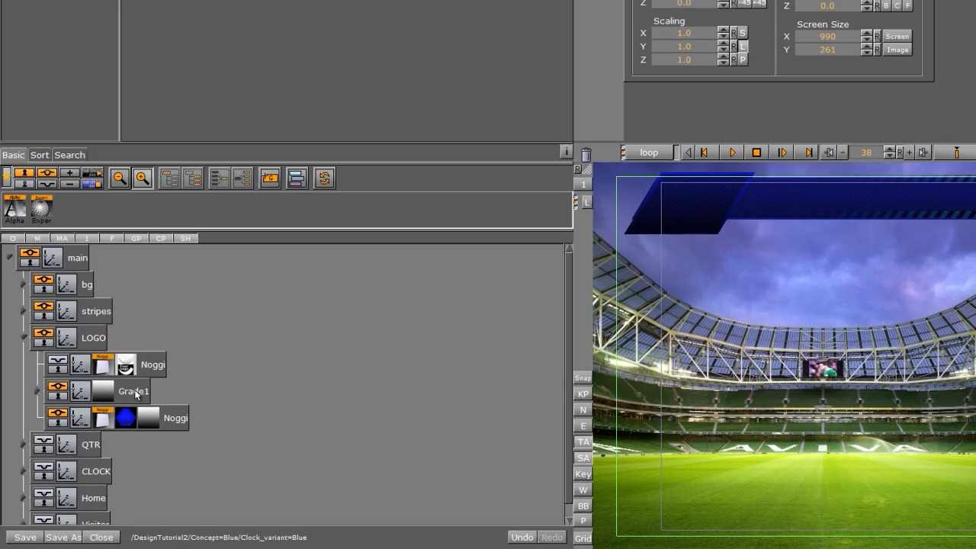
Group the Grade1 and blue Noggi containers inside LOGO and name the new group "logoback".
{"action": "left_click", "coordinate": [136, 394]}
{"action": "left_click", "coordinate": [176, 417], "text": "ctrl"}
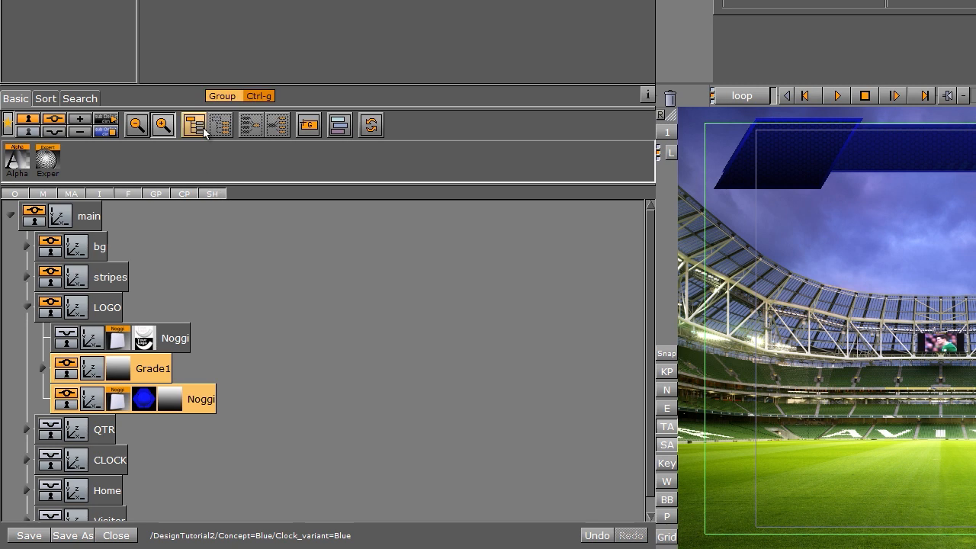
{"action": "left_click", "coordinate": [203, 128]}
{"action": "double_click", "coordinate": [122, 369]}
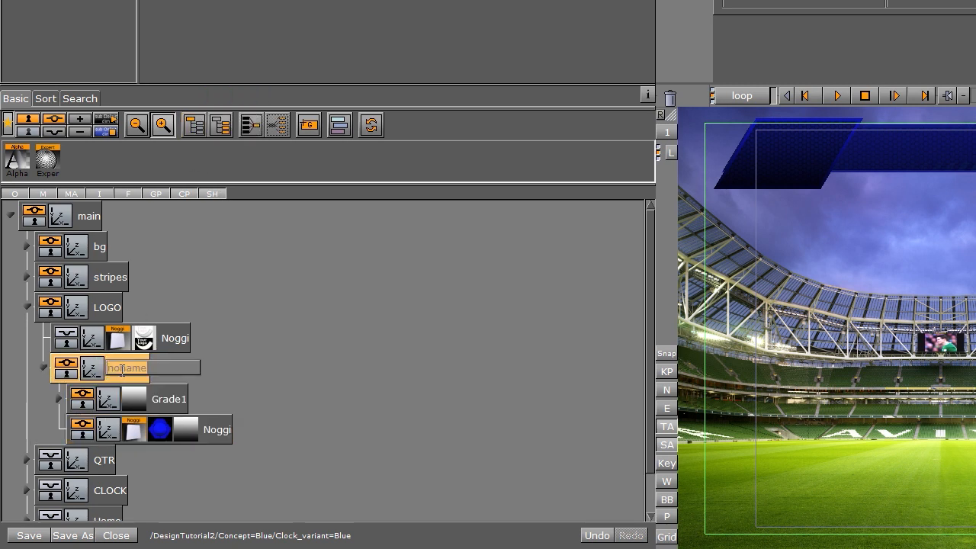
{"action": "type", "text": "logoback"}
{"action": "key", "text": "Return"}
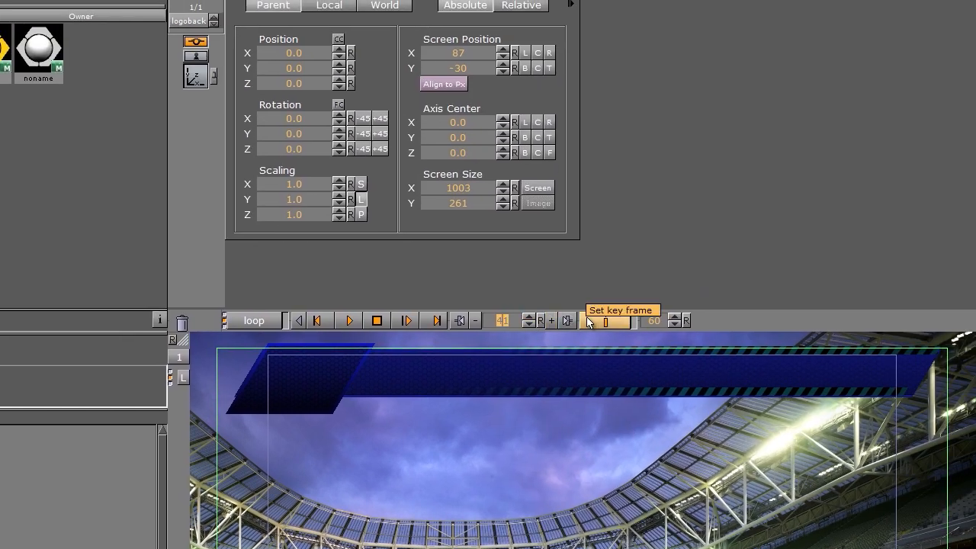
Set a keyframe for logoback at frame 41, and slide it off-screen to X position -202 at frame 2.
{"action": "left_click", "coordinate": [596, 322]}
{"action": "left_click_drag", "start_coordinate": [504, 320], "coordinate": [431, 331]}
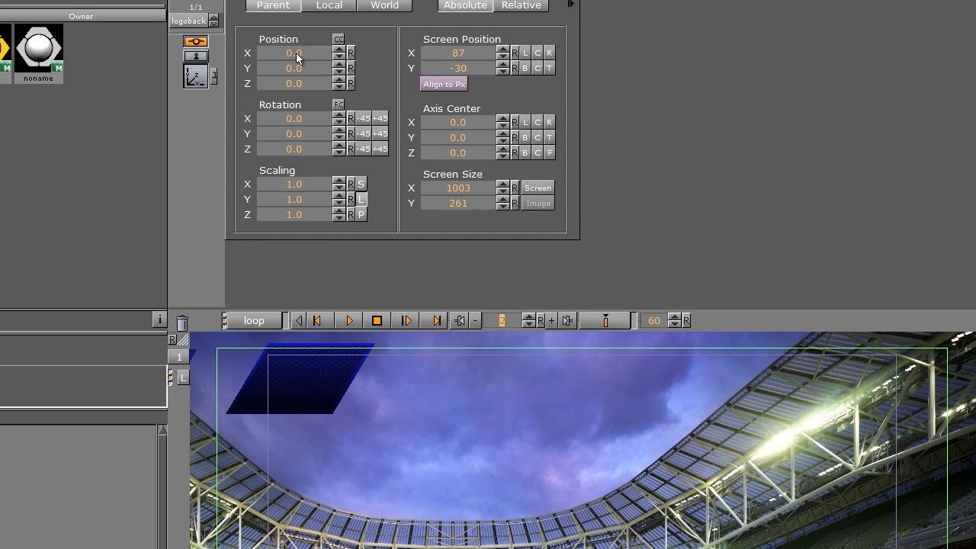
{"action": "left_click_drag", "start_coordinate": [297, 58], "coordinate": [150, 64]}
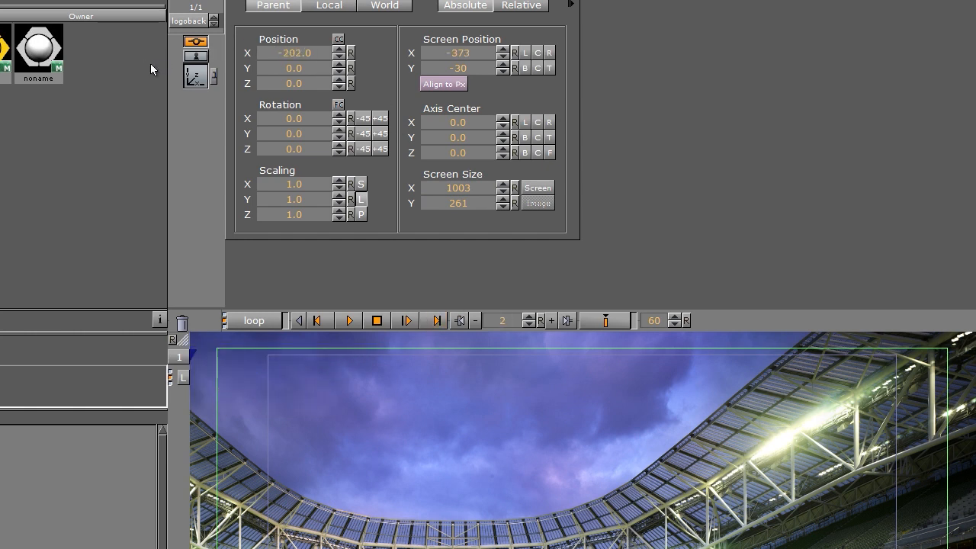
{"action": "left_click", "coordinate": [304, 50]}
{"action": "left_click", "coordinate": [566, 320]}
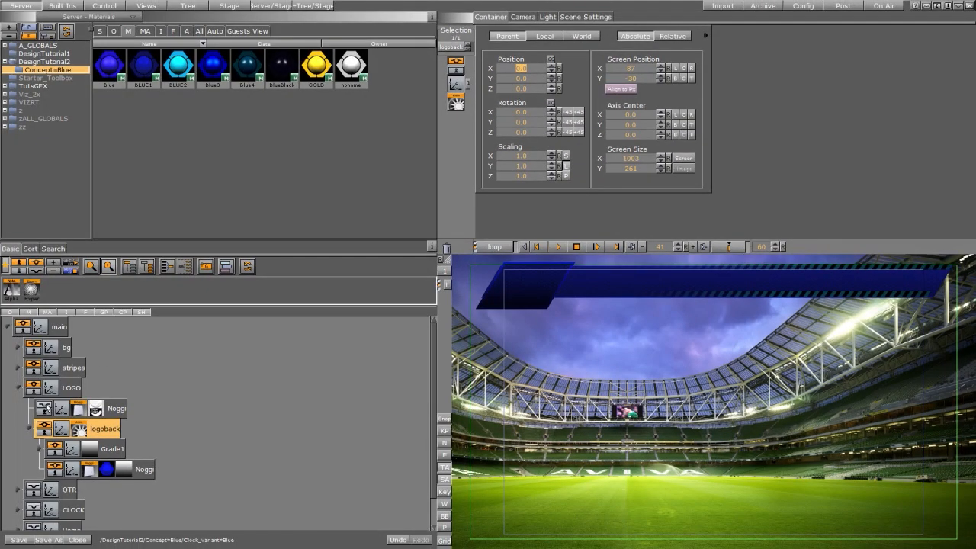
Show the Noggi logo image inside LOGO and set a full-size keyframe for it at about frame 45.
{"action": "left_click", "coordinate": [45, 408]}
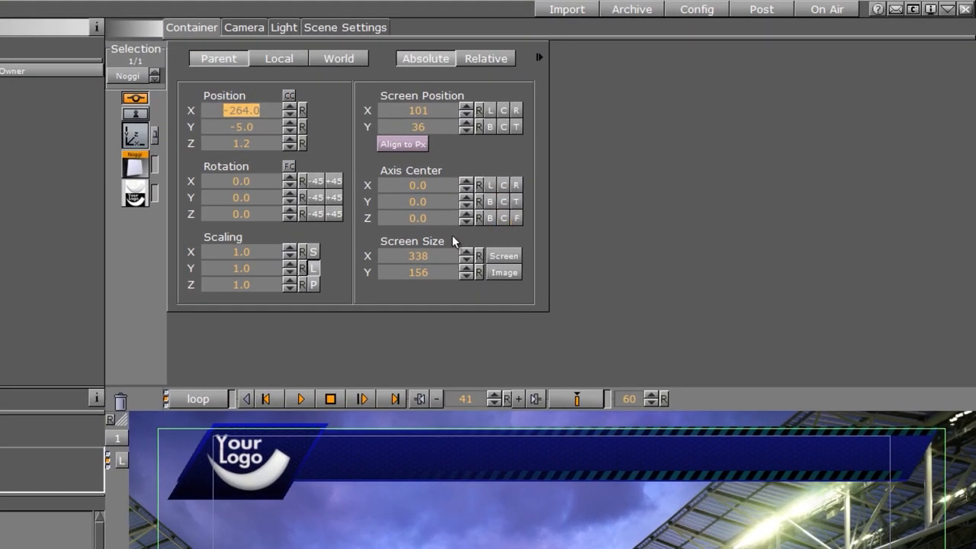
{"action": "left_click", "coordinate": [494, 395]}
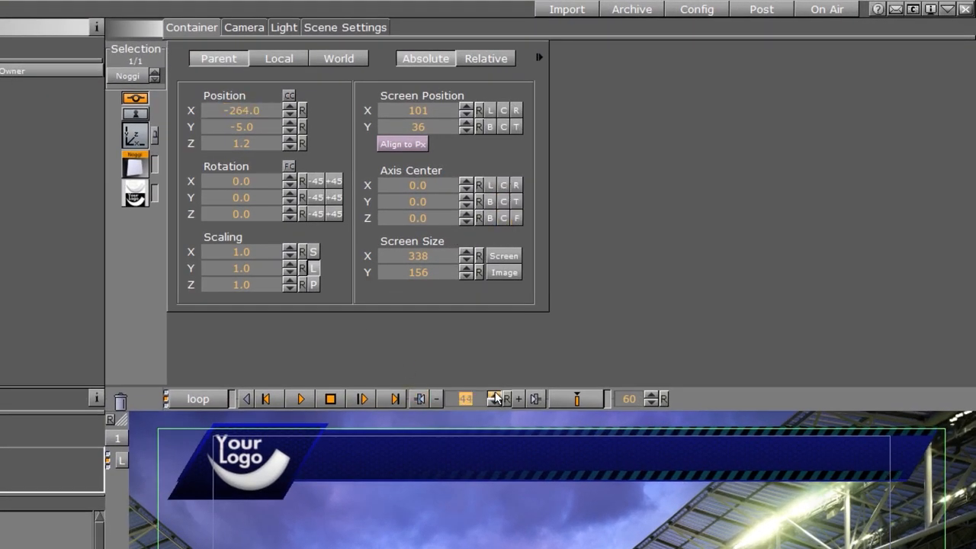
{"action": "left_click", "coordinate": [493, 396]}
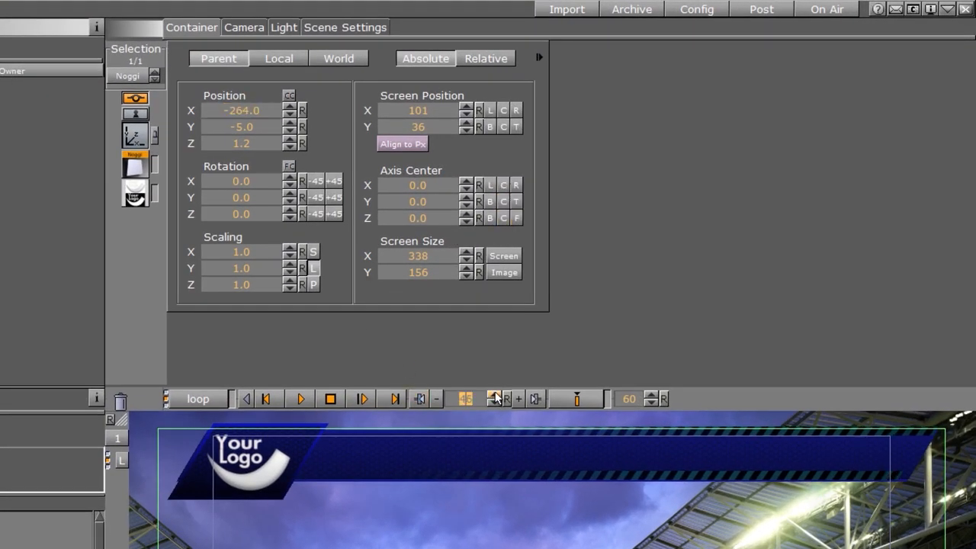
{"action": "left_click", "coordinate": [576, 398]}
Scale the Noggi logo image down to 0 at frame 33, set a keyframe, and play the animation.
{"action": "key", "text": "space"}
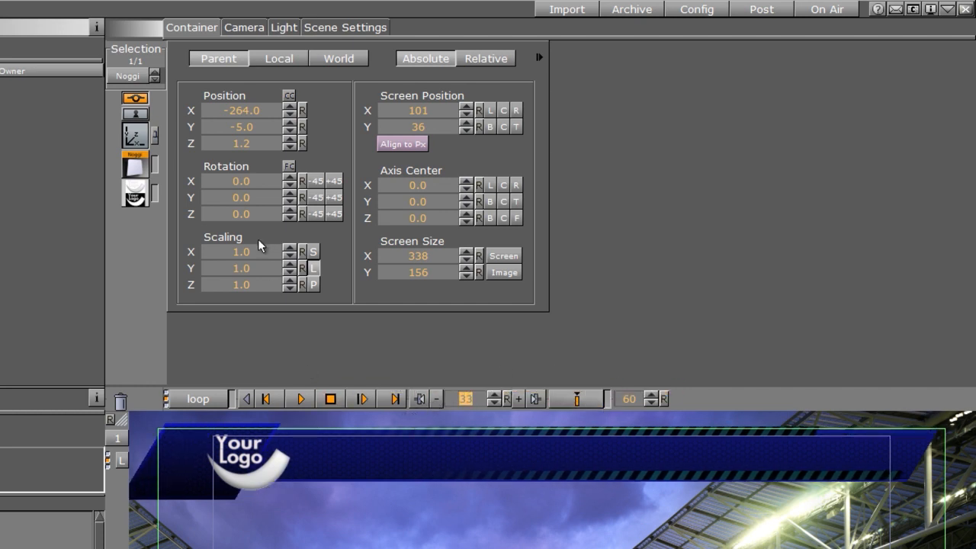
{"action": "left_click_drag", "start_coordinate": [260, 248], "coordinate": [55, 264]}
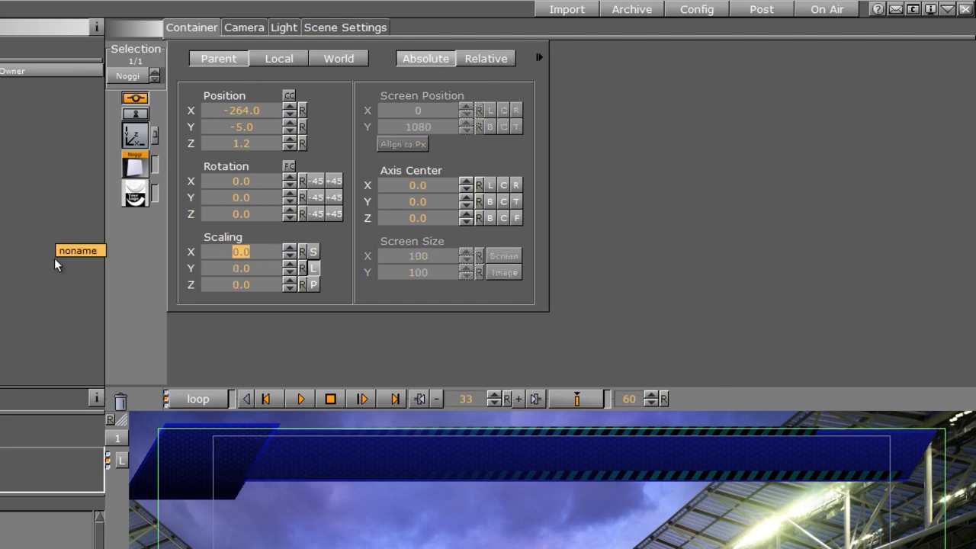
{"action": "left_click", "coordinate": [577, 398]}
{"action": "left_click", "coordinate": [300, 399]}
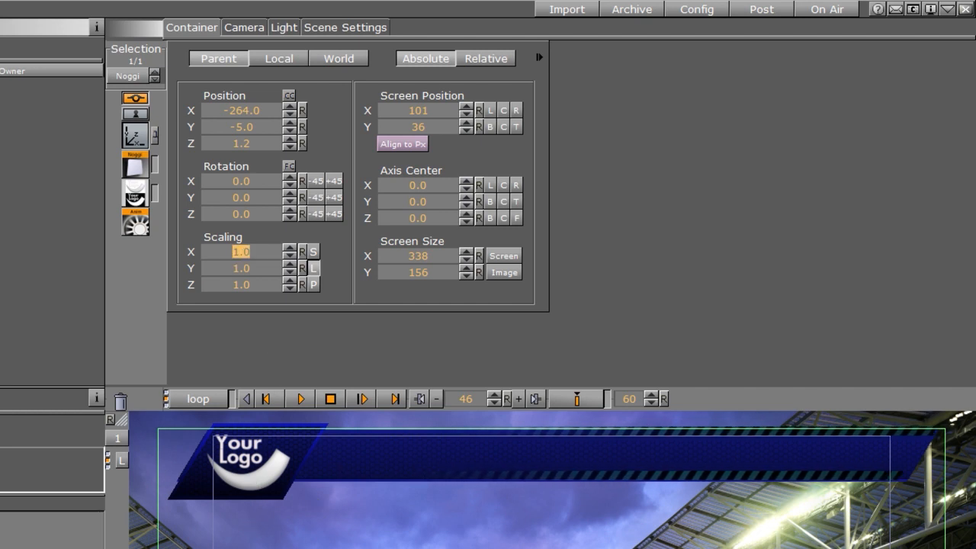
Show and expand the QTR container, and apply the TFxScale text effect to its QTR text.
{"action": "left_click", "coordinate": [50, 332]}
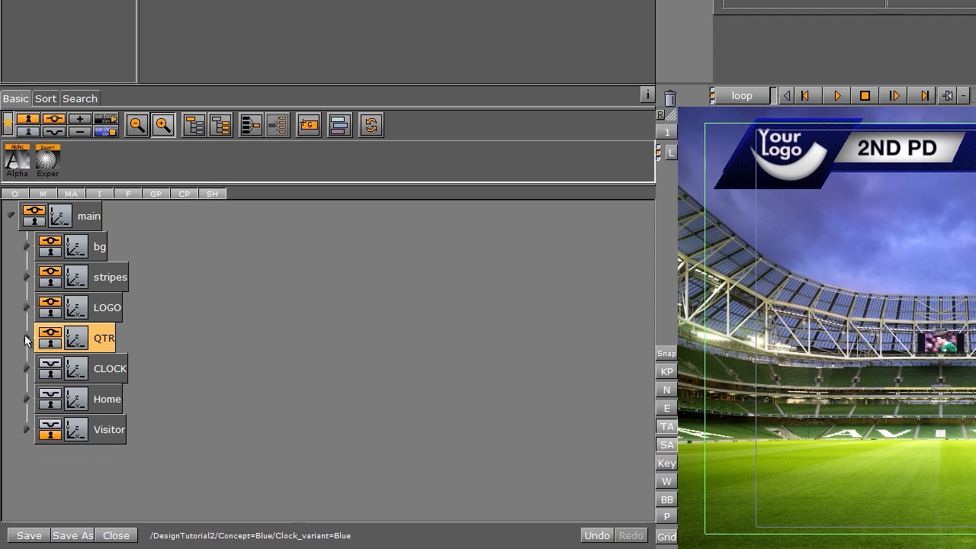
{"action": "left_click", "coordinate": [26, 337]}
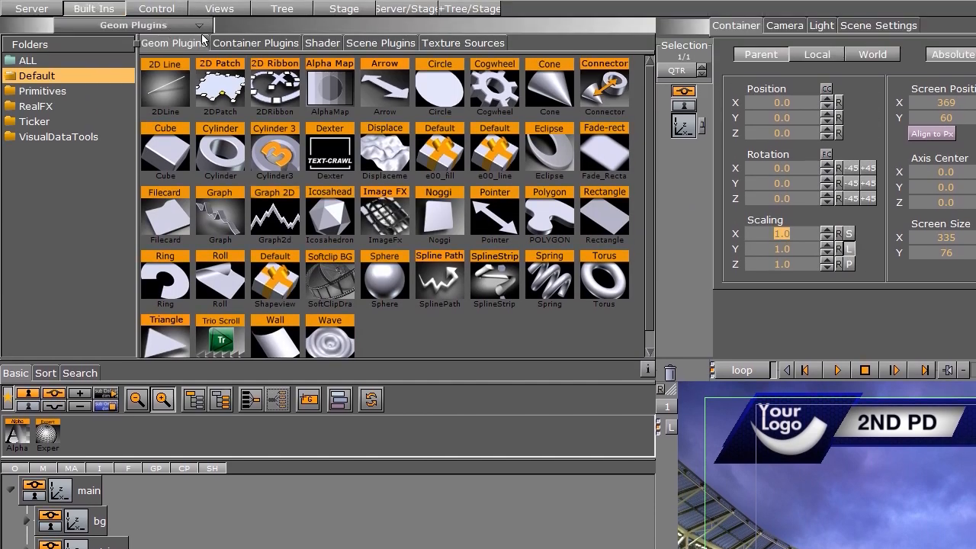
{"action": "left_click", "coordinate": [231, 44]}
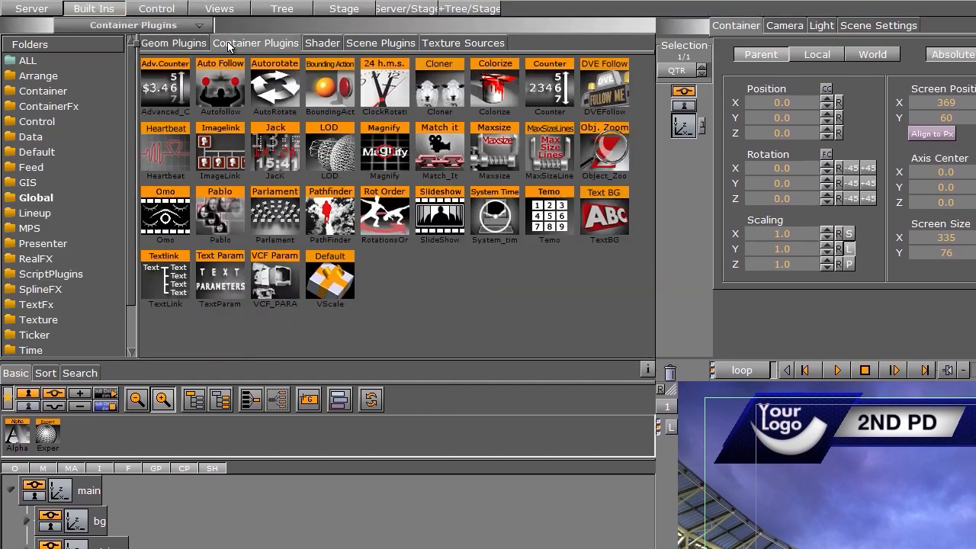
{"action": "scroll", "coordinate": [132, 229], "scroll_direction": "down", "scroll_amount": 2}
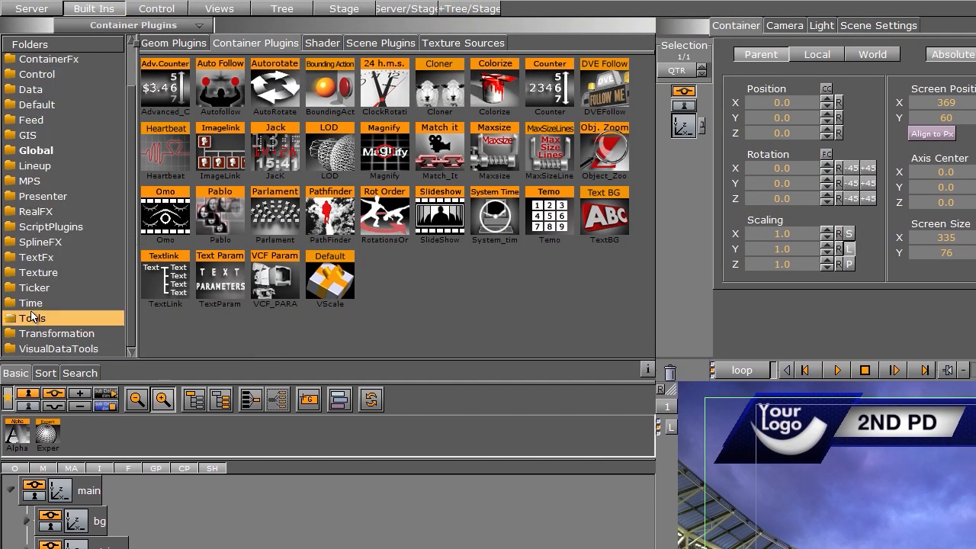
{"action": "left_click", "coordinate": [45, 256]}
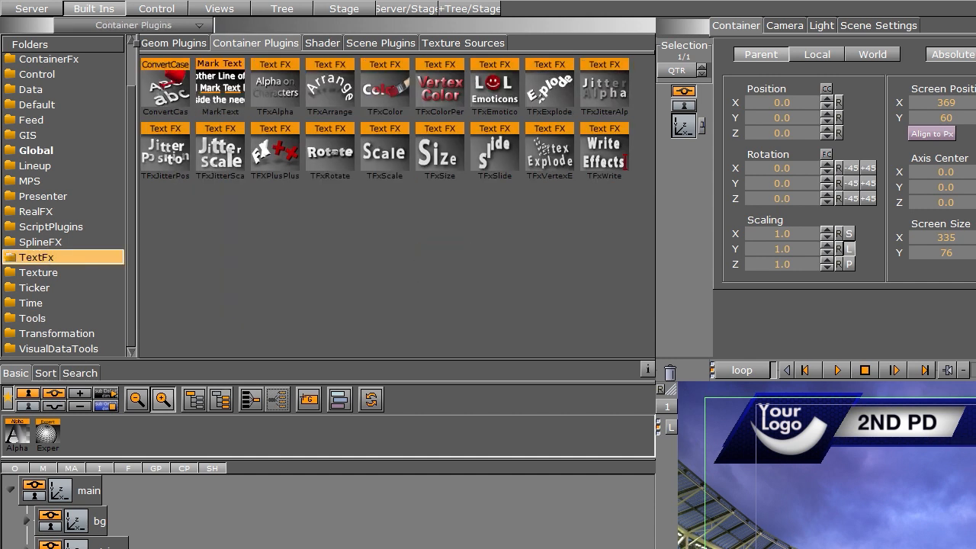
{"action": "left_click_drag", "start_coordinate": [382, 145], "coordinate": [210, 425]}
{"action": "left_click", "coordinate": [232, 298]}
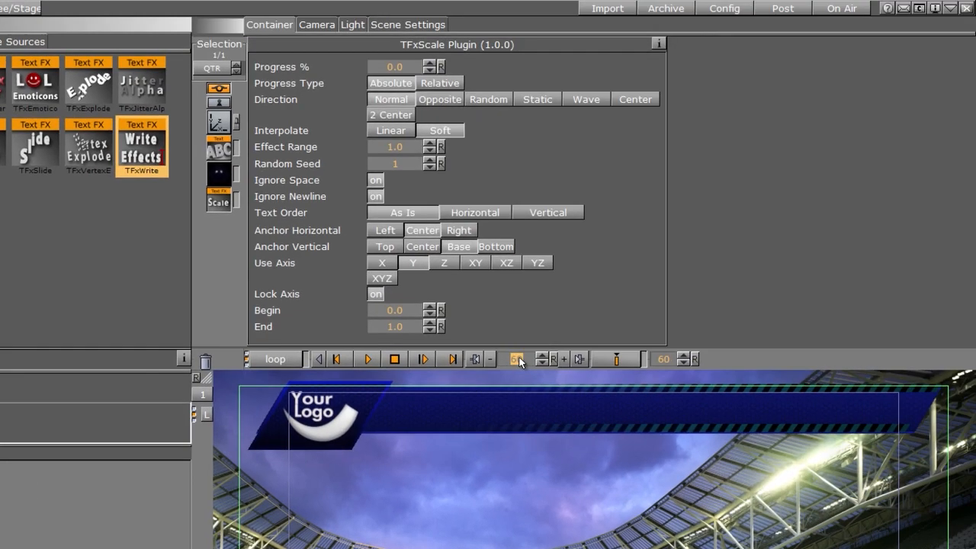
Set the TFxScale Progress of the QTR text to 100 at frame 50 and set a keyframe.
{"action": "left_click", "coordinate": [516, 359]}
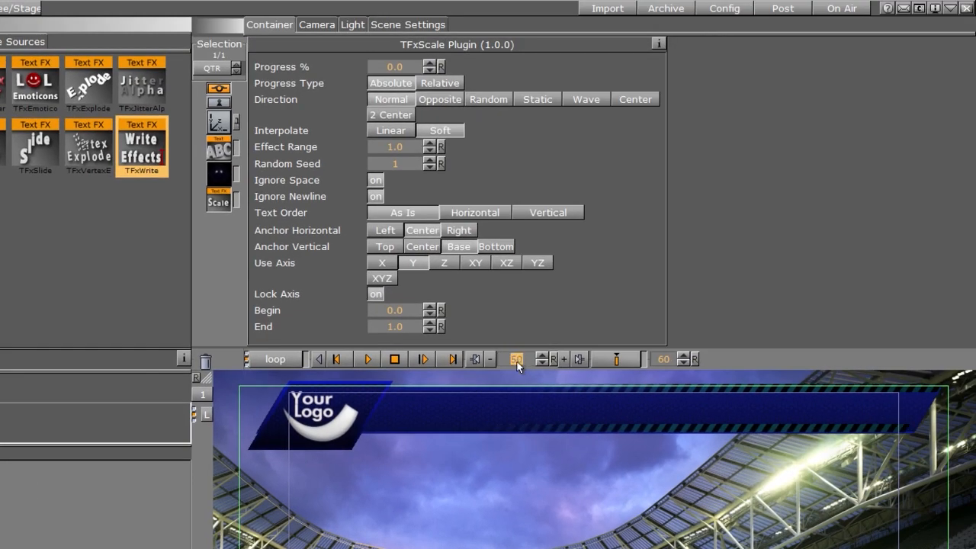
{"action": "left_click", "coordinate": [388, 68]}
{"action": "type", "text": "100"}
{"action": "key", "text": "Return"}
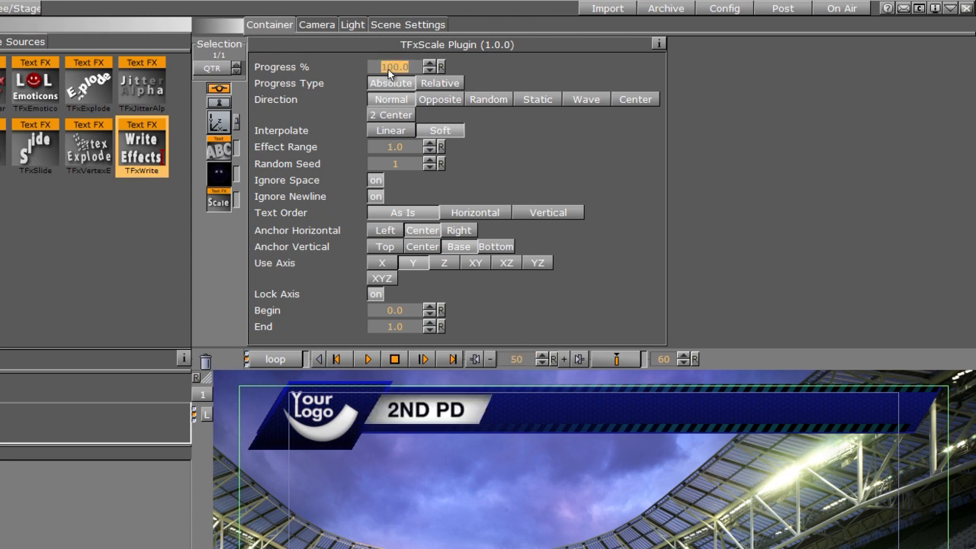
{"action": "left_click", "coordinate": [612, 360]}
Lower the QTR text's TFxScale Progress fully at frame 0, set a keyframe, and play the animation.
{"action": "left_click", "coordinate": [552, 360]}
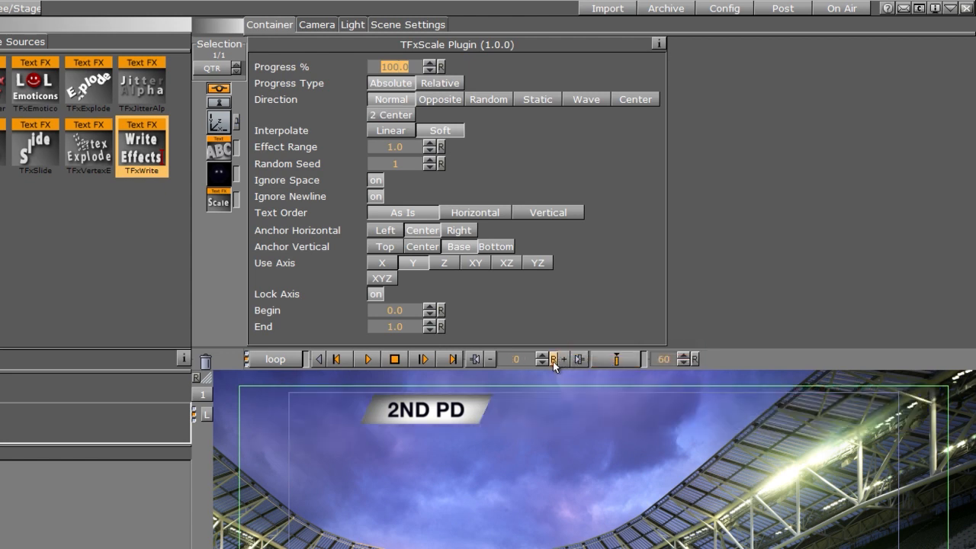
{"action": "left_click_drag", "start_coordinate": [403, 67], "coordinate": [313, 61]}
{"action": "left_click_drag", "start_coordinate": [263, 56], "coordinate": [39, 45]}
{"action": "left_click", "coordinate": [606, 362]}
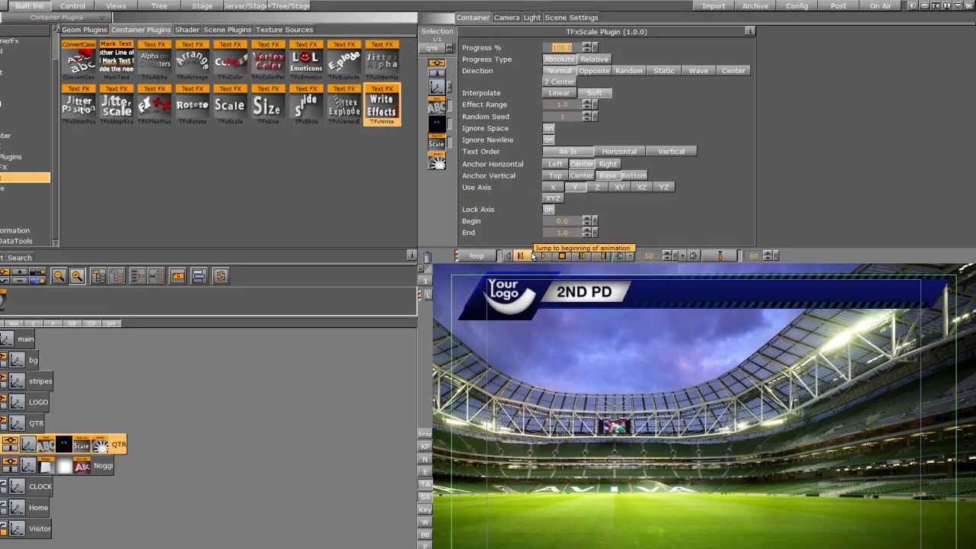
{"action": "left_click", "coordinate": [367, 359]}
{"action": "left_click", "coordinate": [555, 246]}
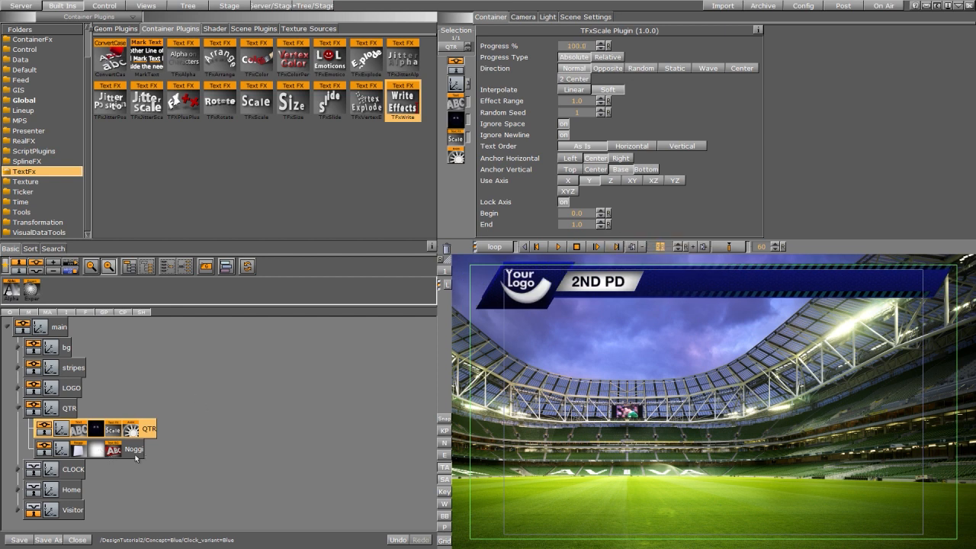
Add an Alpha to the Noggi plate in QTR, keyframe its fade-in from transparent to 100% at frame 58, and play it.
{"action": "left_click_drag", "start_coordinate": [15, 290], "coordinate": [105, 451]}
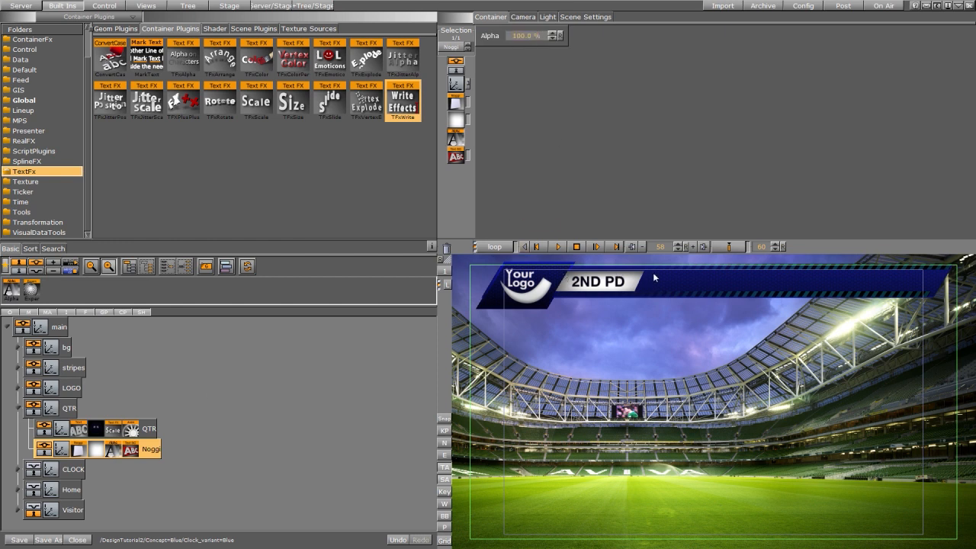
{"action": "left_click_drag", "start_coordinate": [666, 247], "coordinate": [617, 247]}
{"action": "left_click_drag", "start_coordinate": [631, 330], "coordinate": [625, 330]}
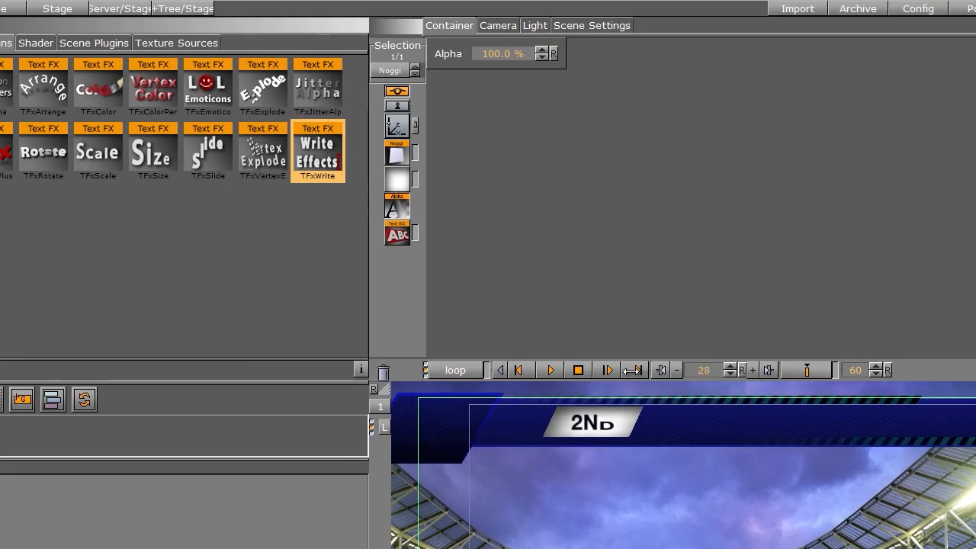
{"action": "left_click_drag", "start_coordinate": [631, 369], "coordinate": [630, 375]}
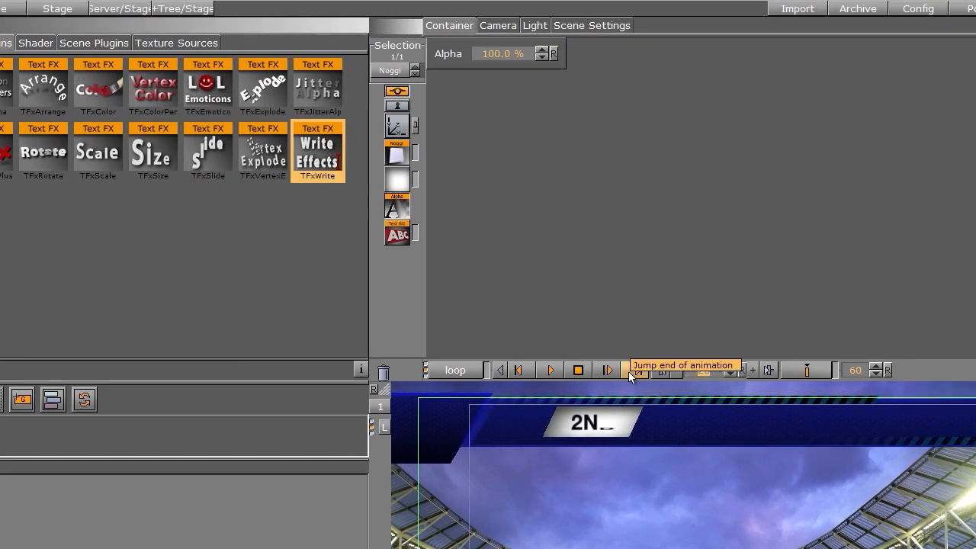
{"action": "left_click_drag", "start_coordinate": [506, 51], "coordinate": [33, 70]}
{"action": "left_click", "coordinate": [808, 370]}
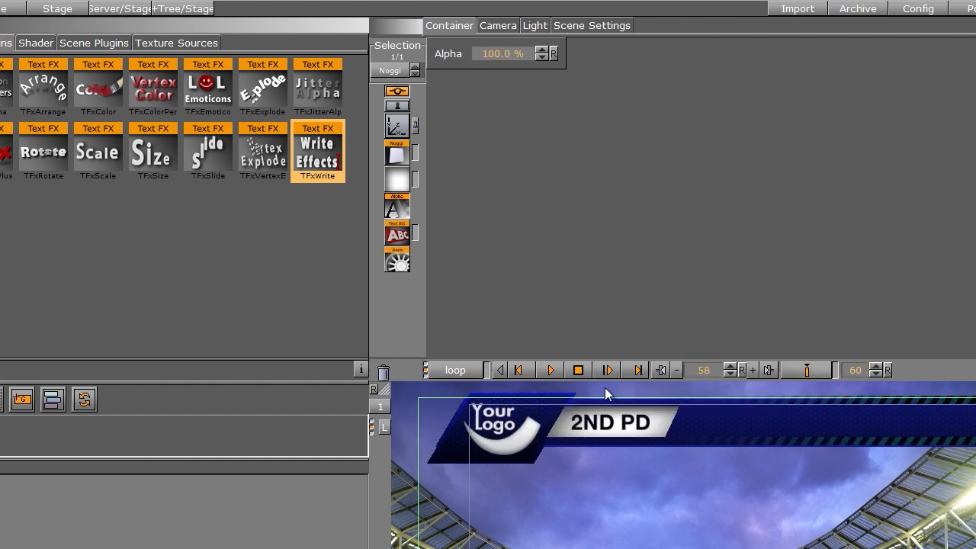
{"action": "left_click", "coordinate": [548, 371]}
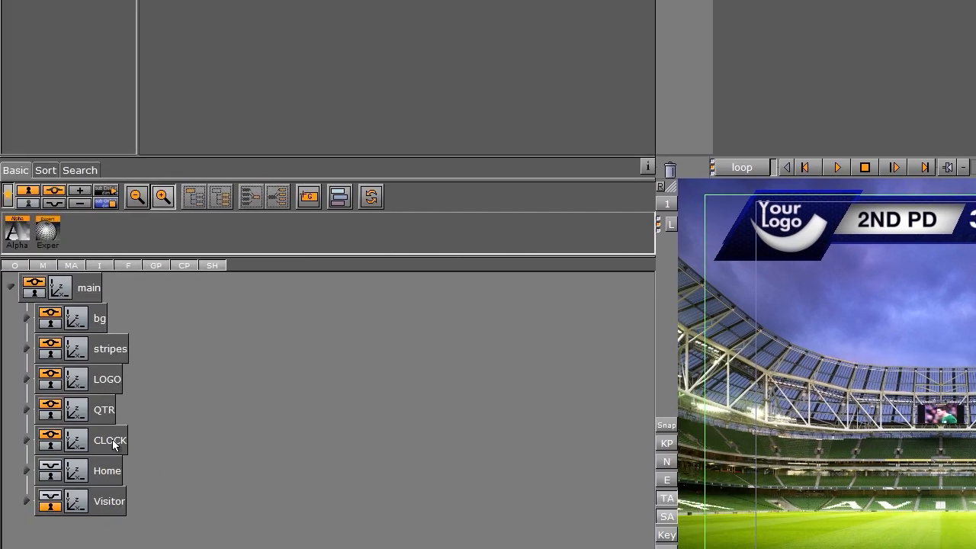
Expand the CLOCK container and set a keyframe for its clock text at frame 55.
{"action": "left_click", "coordinate": [113, 445]}
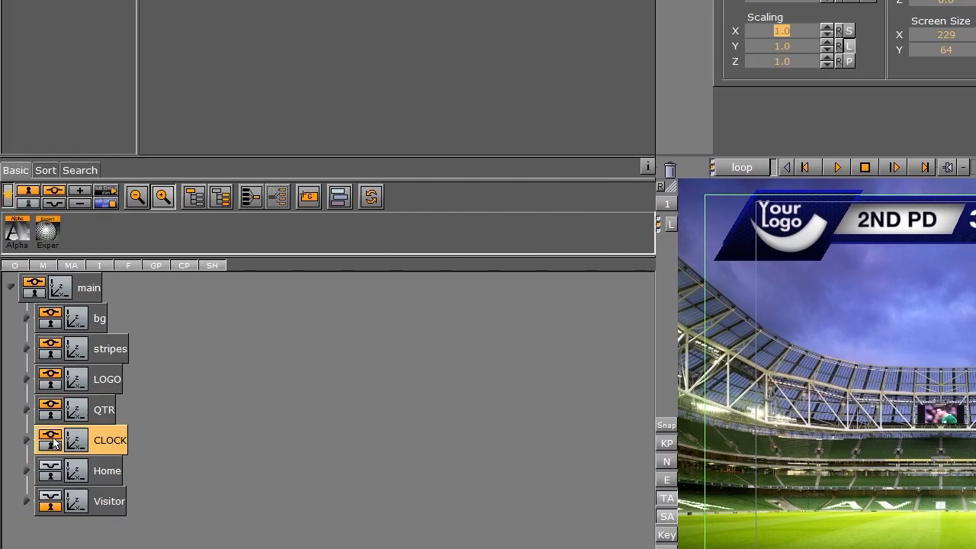
{"action": "left_click", "coordinate": [27, 439]}
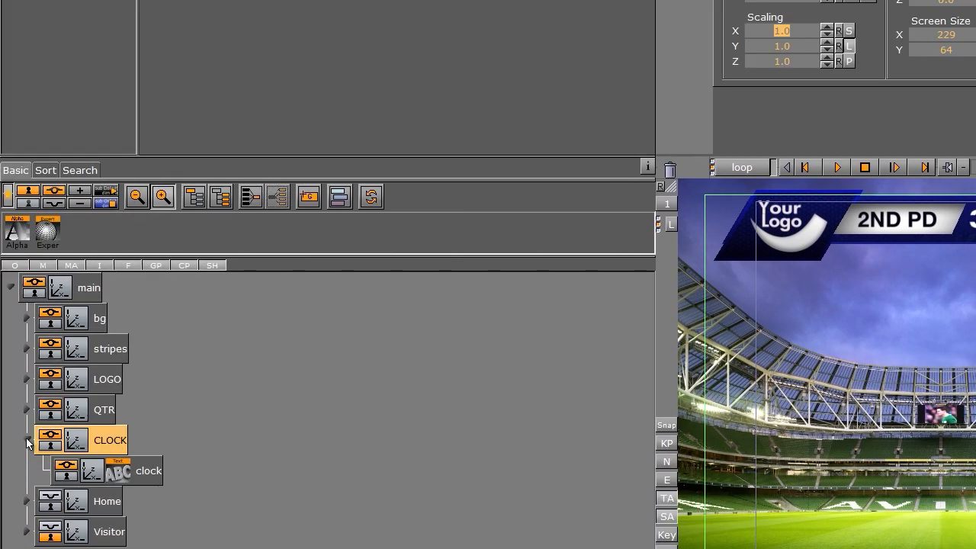
{"action": "left_click", "coordinate": [90, 473]}
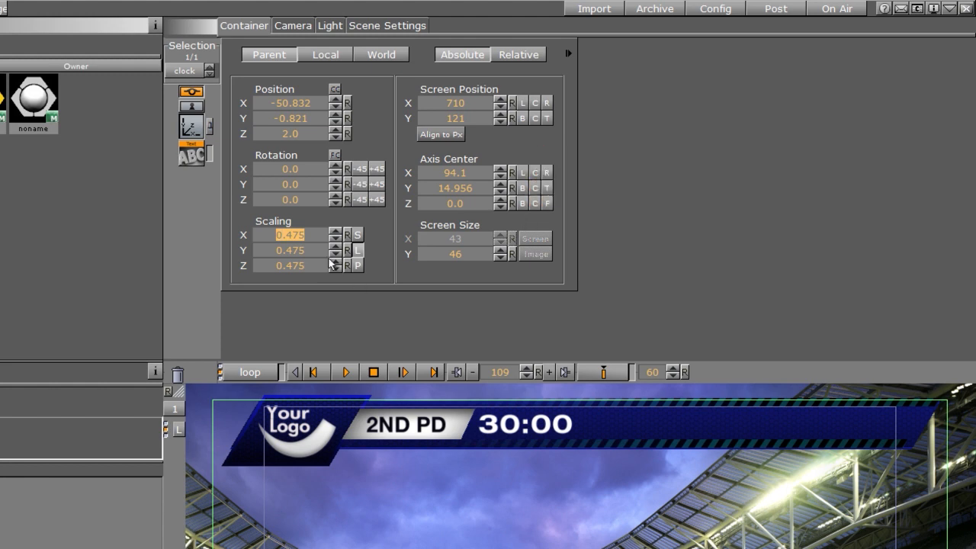
{"action": "left_click", "coordinate": [501, 374]}
{"action": "type", "text": "55"}
{"action": "key", "text": "Return"}
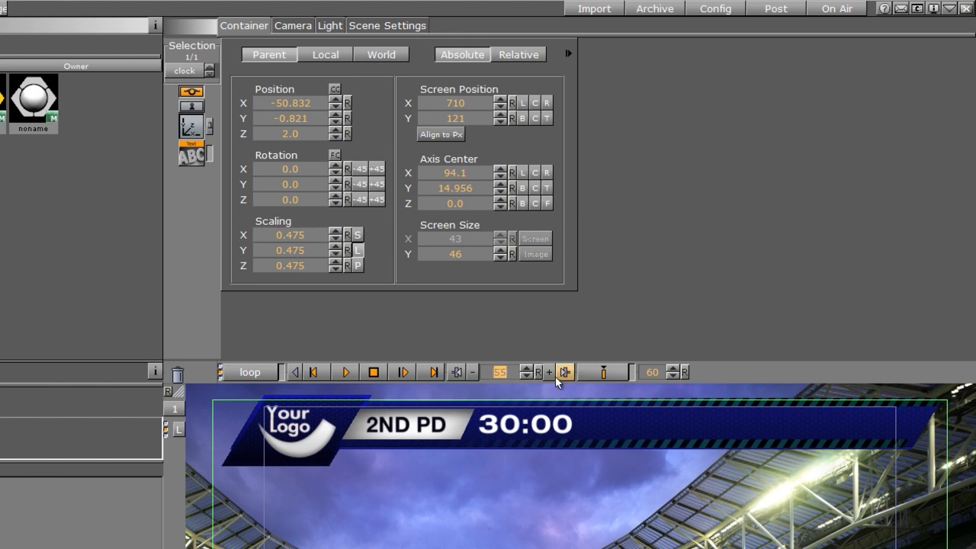
{"action": "left_click", "coordinate": [602, 373]}
Scale the clock text down to 0 at frame 28, set a keyframe, and play the animation.
{"action": "left_click_drag", "start_coordinate": [501, 374], "coordinate": [434, 394]}
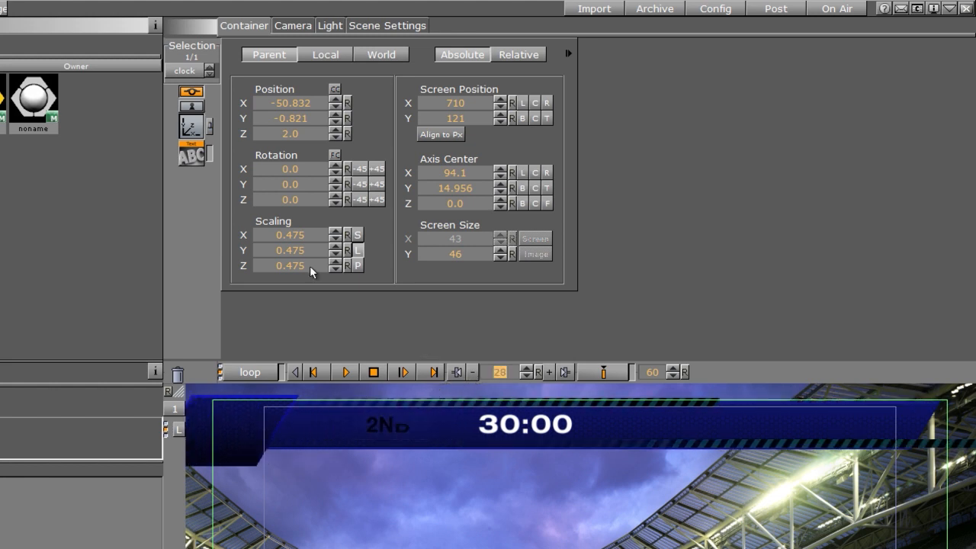
{"action": "left_click_drag", "start_coordinate": [299, 233], "coordinate": [194, 229]}
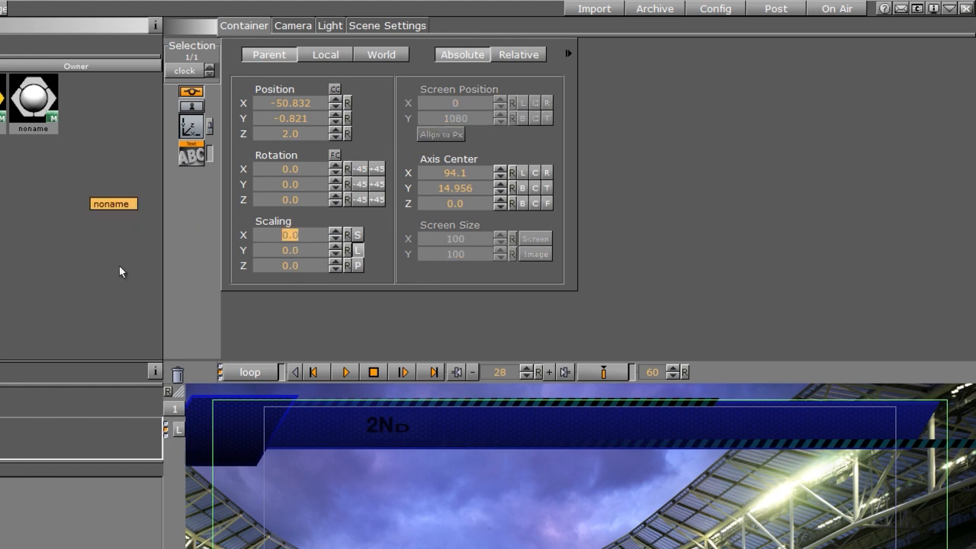
{"action": "left_click", "coordinate": [602, 372]}
{"action": "left_click", "coordinate": [345, 372]}
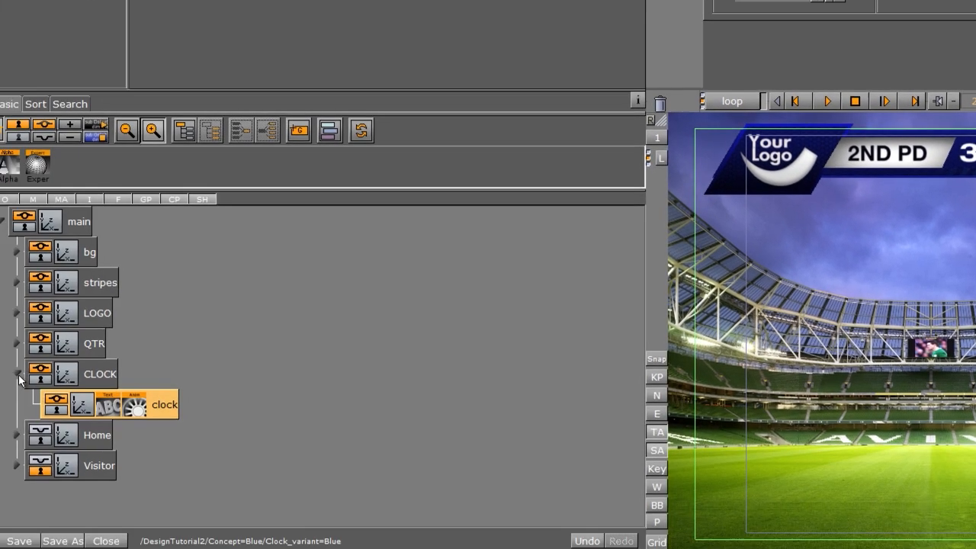
Collapse CLOCK, show the Home container, offset its X position to 386 at frame 36, and set a keyframe.
{"action": "left_click", "coordinate": [18, 374]}
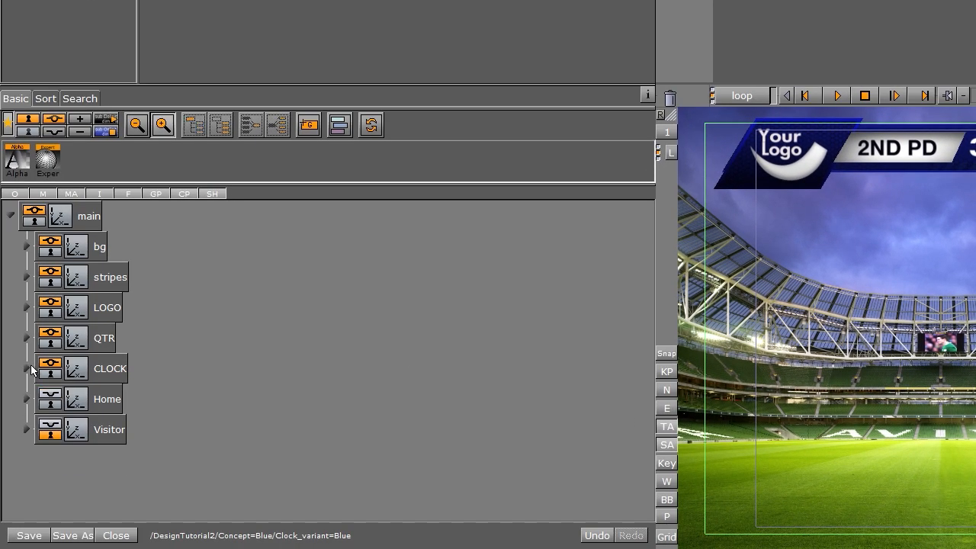
{"action": "left_click", "coordinate": [52, 399]}
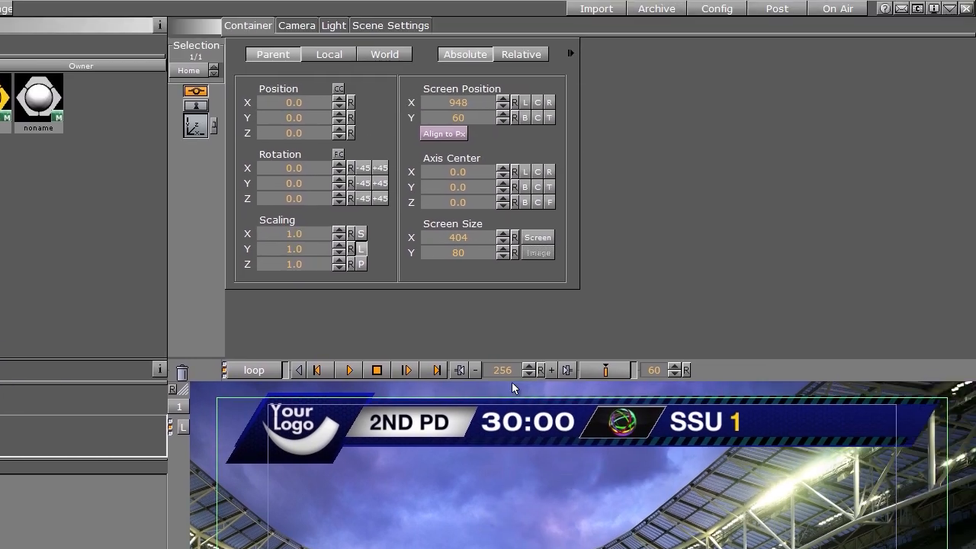
{"action": "type", "text": "0"}
{"action": "key", "text": "Return"}
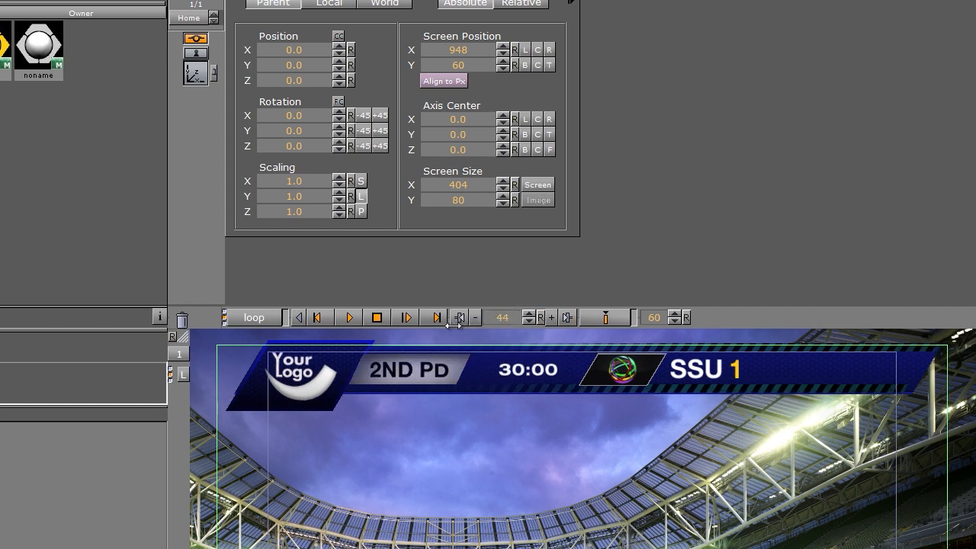
{"action": "left_click_drag", "start_coordinate": [454, 325], "coordinate": [449, 325]}
{"action": "left_click_drag", "start_coordinate": [286, 52], "coordinate": [580, 65]}
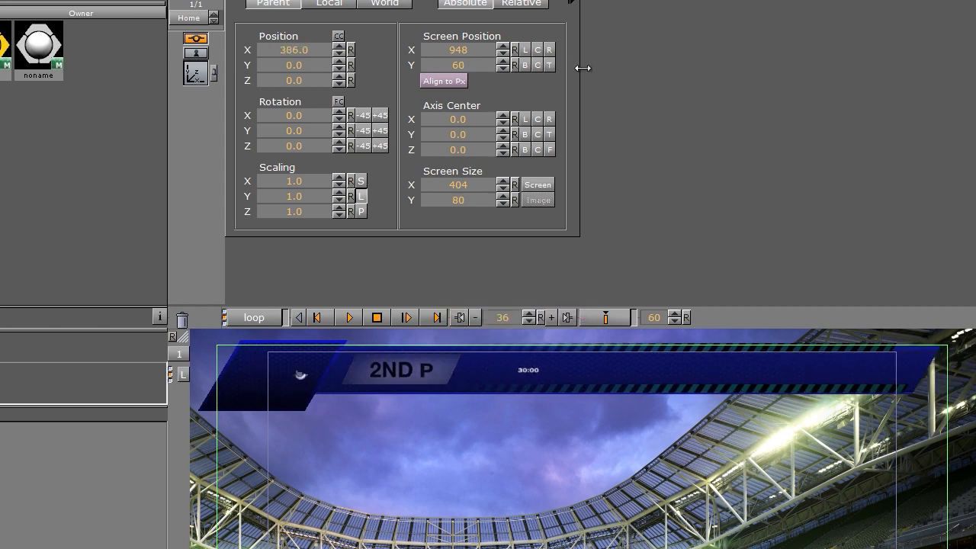
{"action": "left_click", "coordinate": [591, 317]}
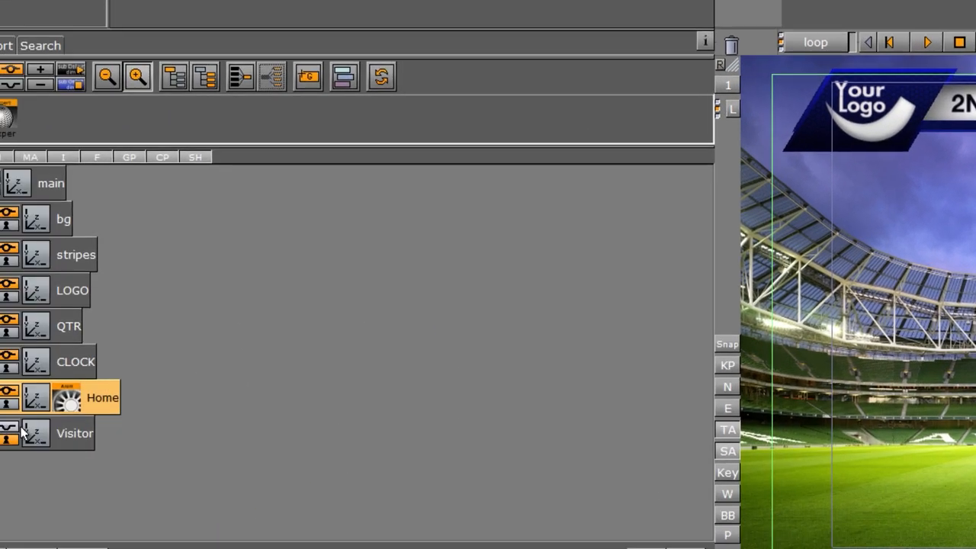
Set a keyframe for the Visitor container, shift it right along X at frame 42, keyframe that position, and play the animation.
{"action": "left_click", "coordinate": [75, 432]}
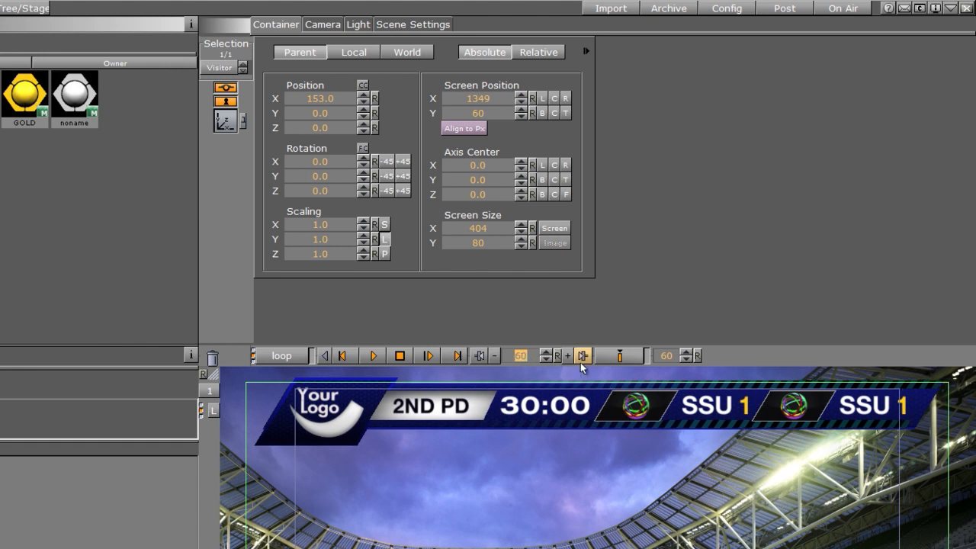
{"action": "left_click", "coordinate": [617, 355]}
{"action": "type", "text": "42"}
{"action": "key", "text": "Return"}
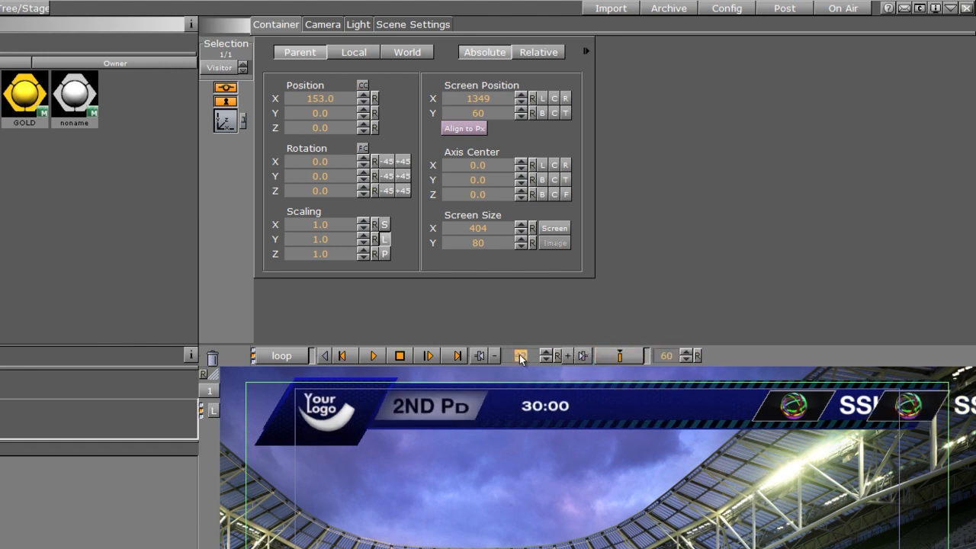
{"action": "left_click_drag", "start_coordinate": [304, 100], "coordinate": [492, 109]}
{"action": "left_click", "coordinate": [618, 356]}
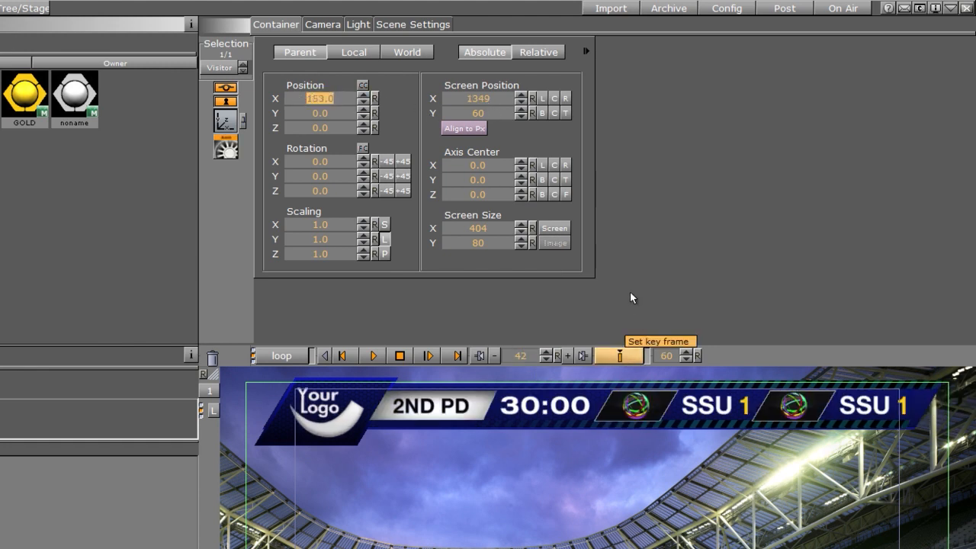
{"action": "left_click", "coordinate": [373, 355]}
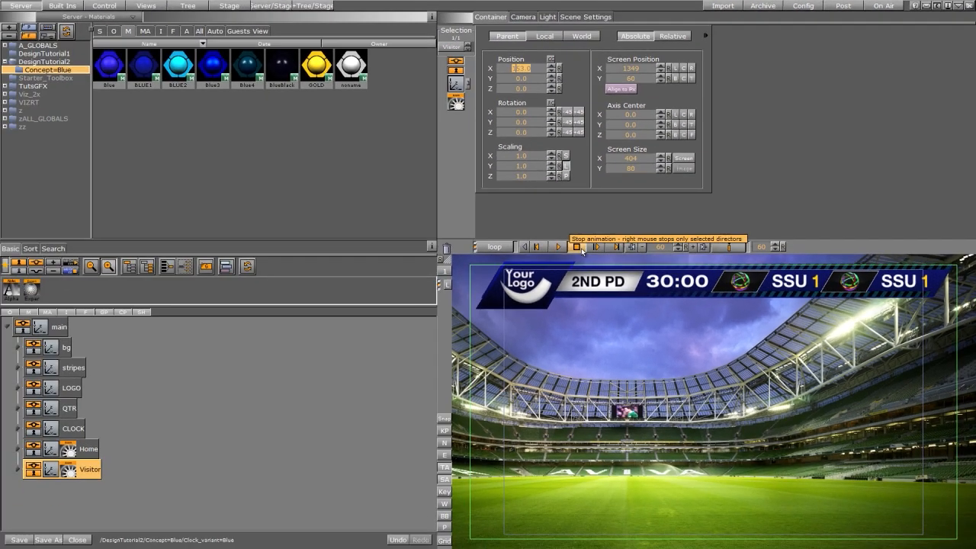
{"action": "left_click", "coordinate": [578, 247]}
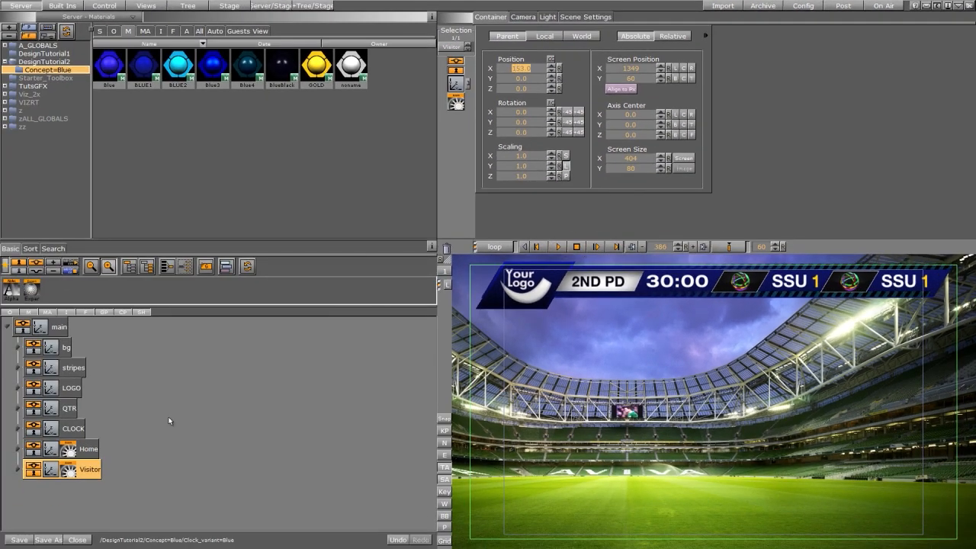
Add a new group container below Visitor and rename it flare.
{"action": "left_click", "coordinate": [161, 31]}
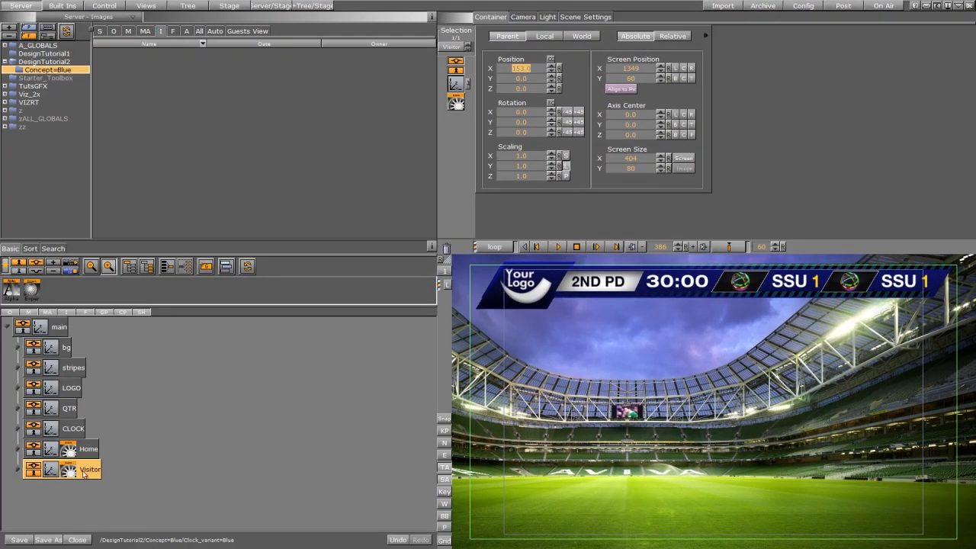
{"action": "left_click", "coordinate": [219, 272]}
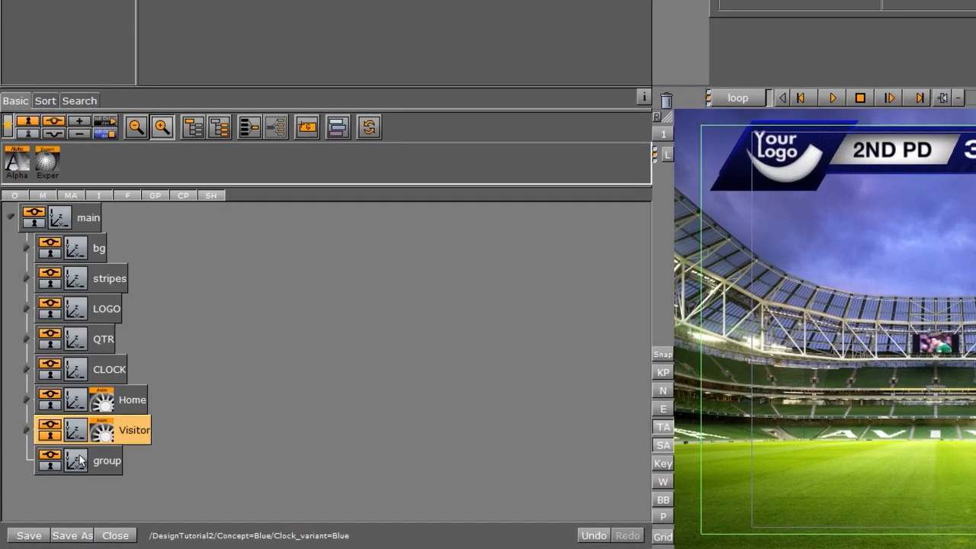
{"action": "double_click", "coordinate": [104, 462]}
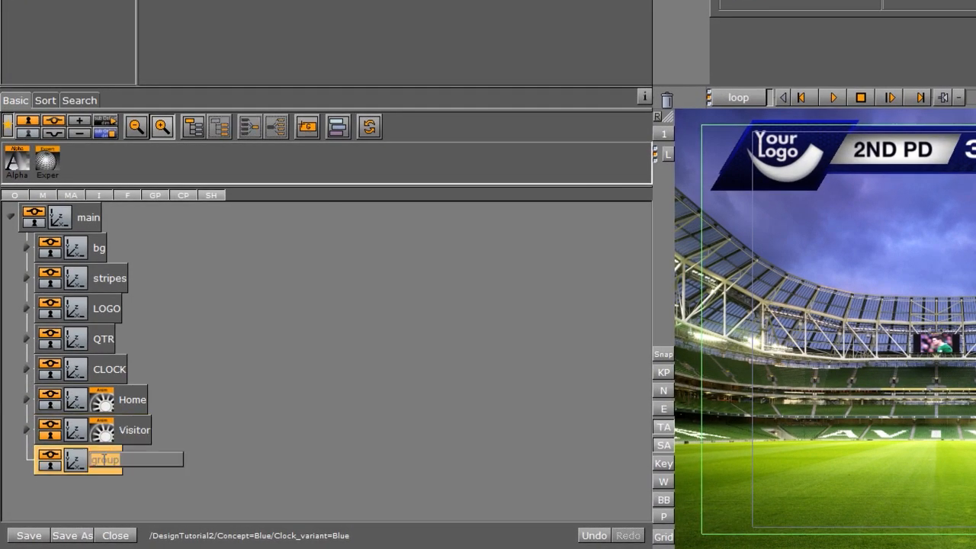
{"action": "type", "text": "flare"}
{"action": "key", "text": "Return"}
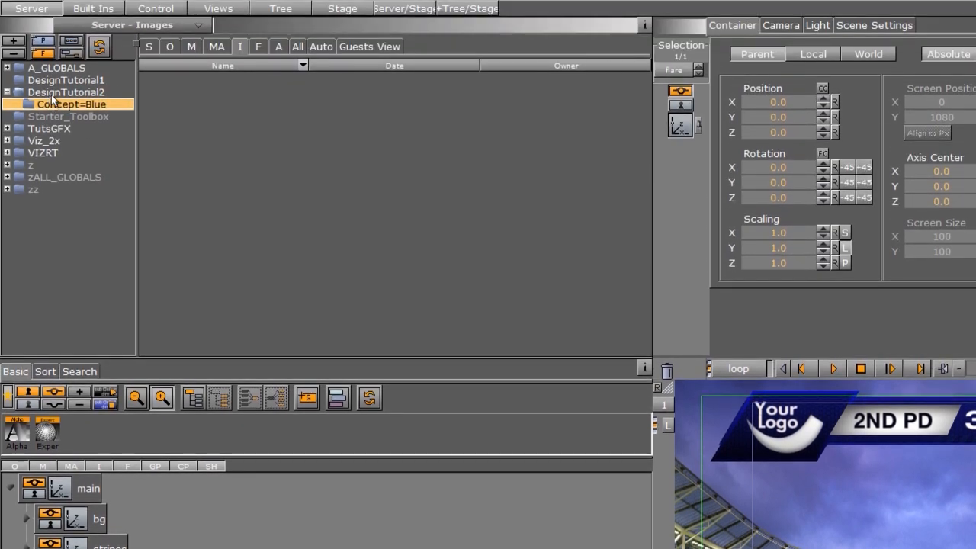
Place the cooler_flare3 image from DesignTutorial2 inside the flare group and set its Z position to 3.
{"action": "left_click", "coordinate": [53, 93]}
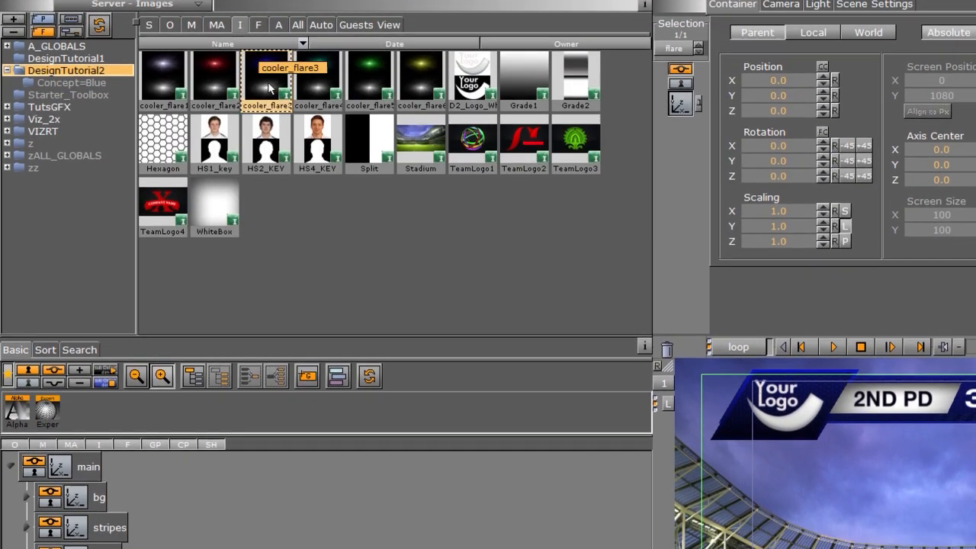
{"action": "left_click_drag", "start_coordinate": [268, 87], "coordinate": [147, 466]}
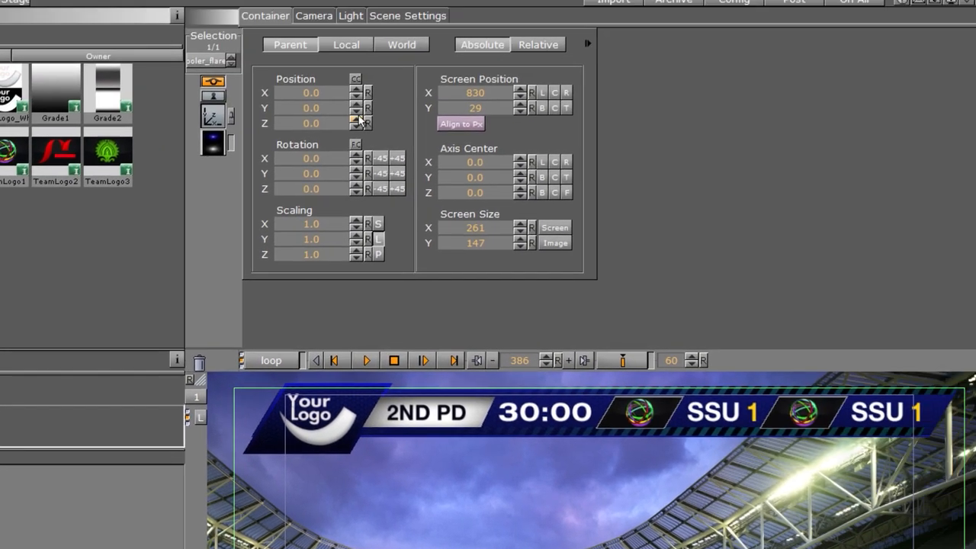
{"action": "left_click", "coordinate": [340, 130]}
{"action": "left_click", "coordinate": [340, 130]}
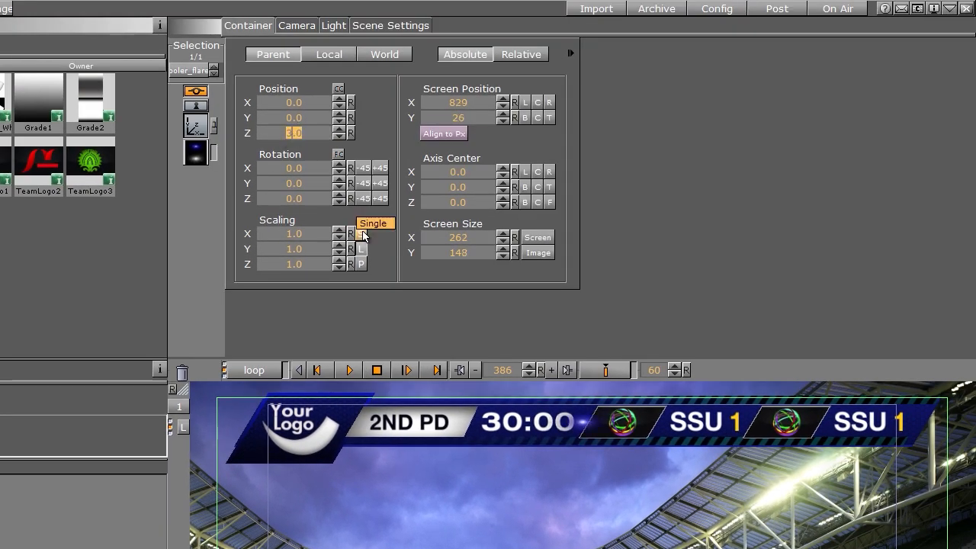
Stretch cooler_flare3 to 7.03 in X and 0.63 in Y, and position it at X -135 and Y 17.
{"action": "left_click_drag", "start_coordinate": [279, 239], "coordinate": [686, 266]}
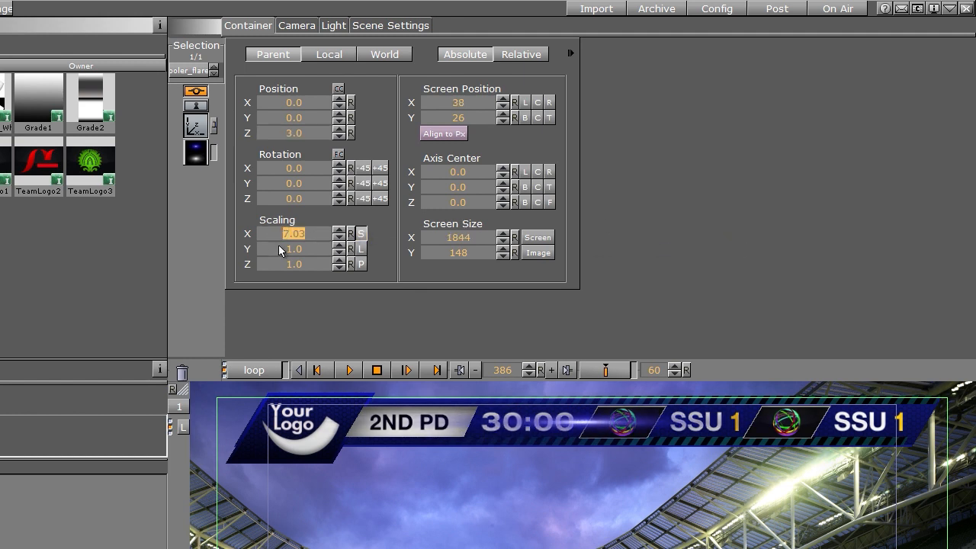
{"action": "left_click_drag", "start_coordinate": [279, 251], "coordinate": [321, 259]}
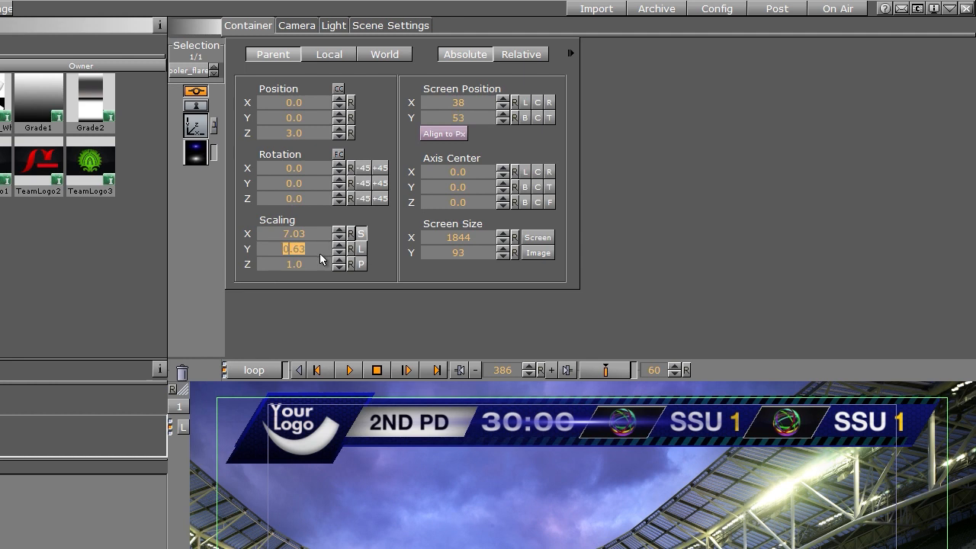
{"action": "mouse_move", "coordinate": [283, 120]}
{"action": "left_mouse_down"}
{"action": "mouse_move", "coordinate": [299, 115]}
{"action": "mouse_move", "coordinate": [282, 102]}
{"action": "left_mouse_up"}
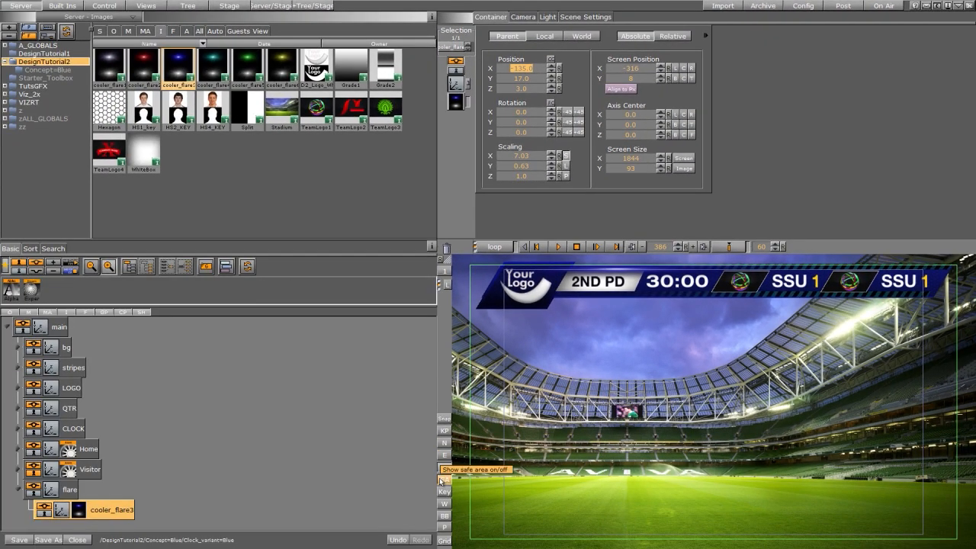
Hide the safe area and apply an Expert to cooler_flare3 with its render mode set to Add.
{"action": "left_click", "coordinate": [444, 468]}
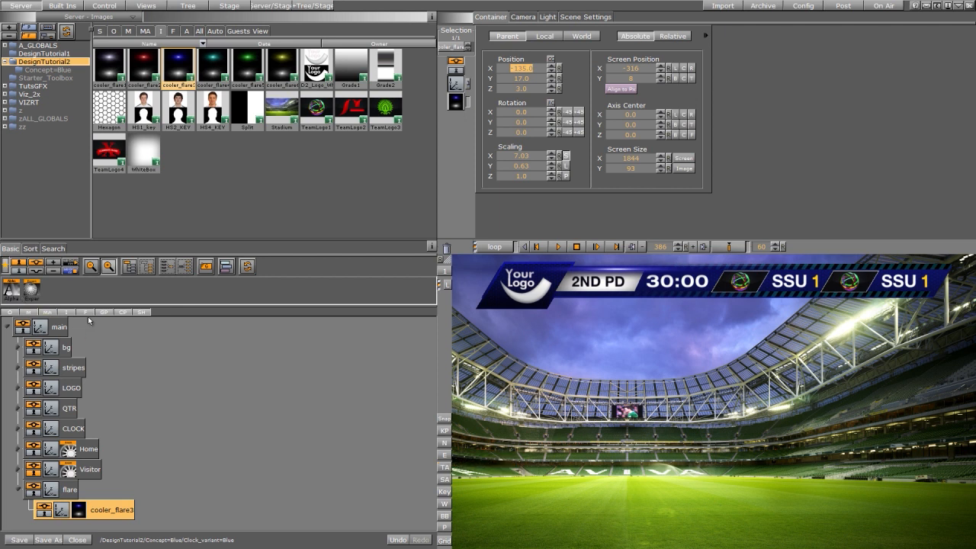
{"action": "left_click_drag", "start_coordinate": [34, 293], "coordinate": [92, 508]}
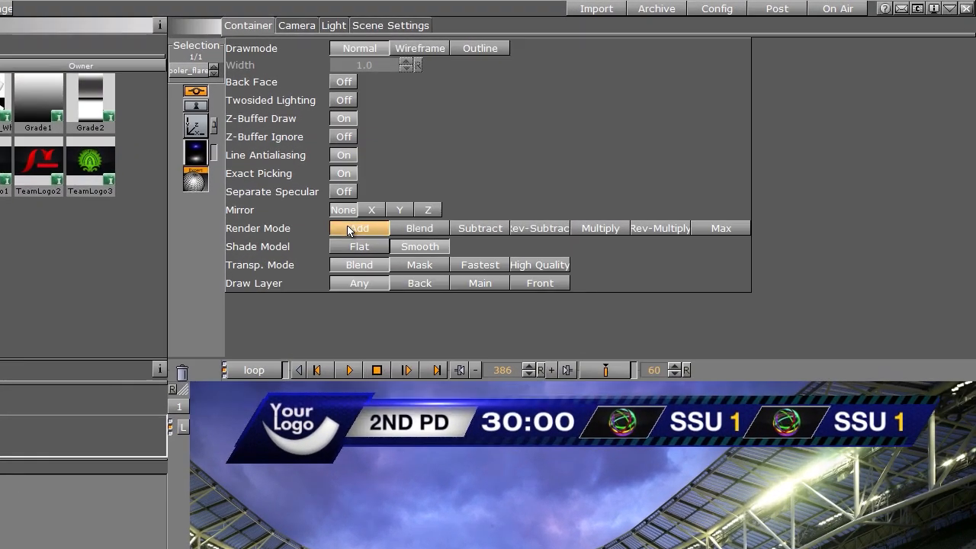
Reduce the cooler_flare3 scaling to 5.83 in X and 0.41 in Y, and fine-tune its Y position on the bar's upper edge.
{"action": "left_click", "coordinate": [190, 131]}
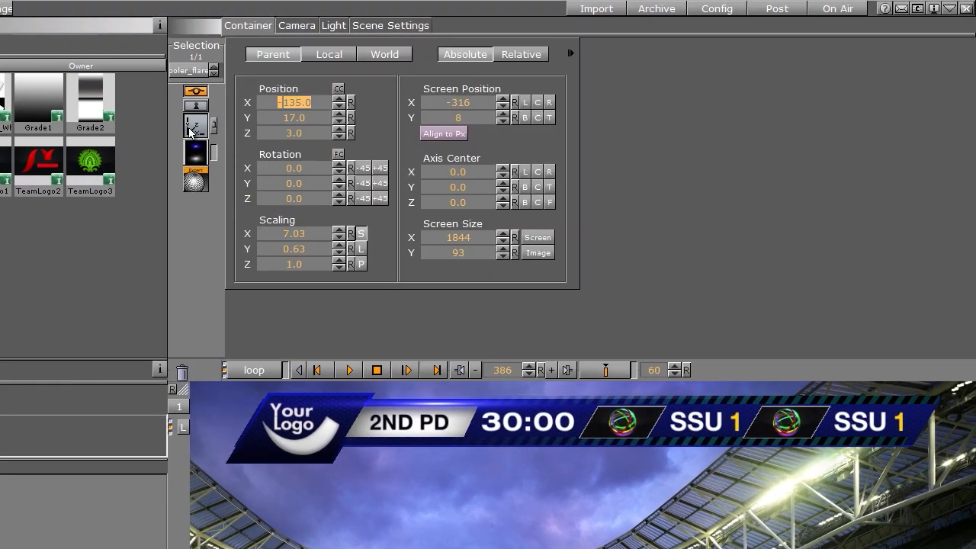
{"action": "left_click_drag", "start_coordinate": [309, 248], "coordinate": [208, 227]}
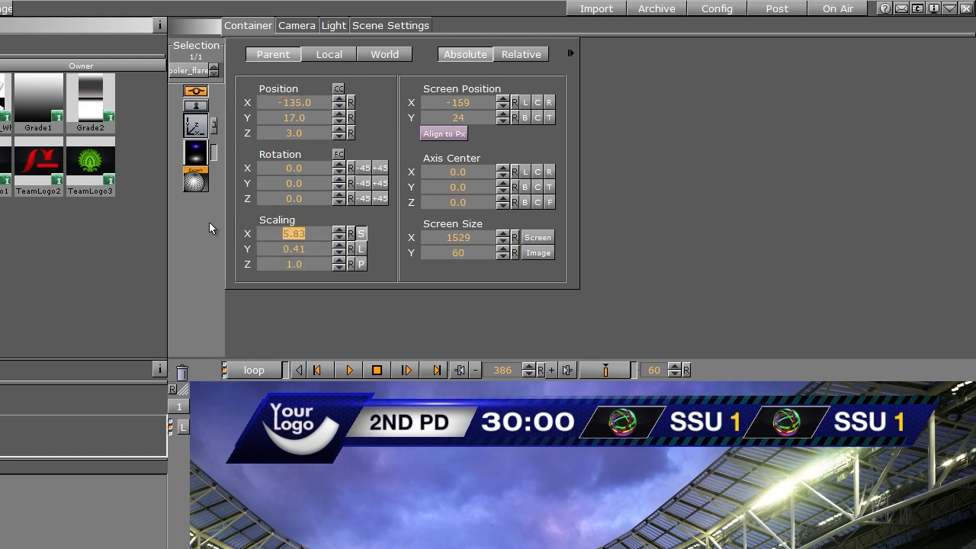
{"action": "left_click_drag", "start_coordinate": [311, 118], "coordinate": [319, 144]}
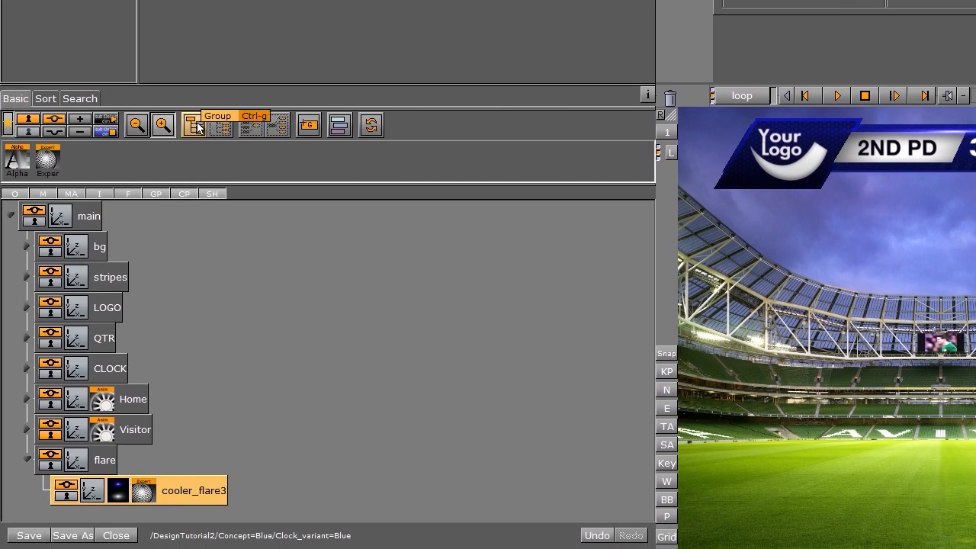
Group cooler_flare3 under a new parent container and apply an Alpha to the flare image.
{"action": "left_click", "coordinate": [196, 128]}
{"action": "left_click", "coordinate": [648, 279]}
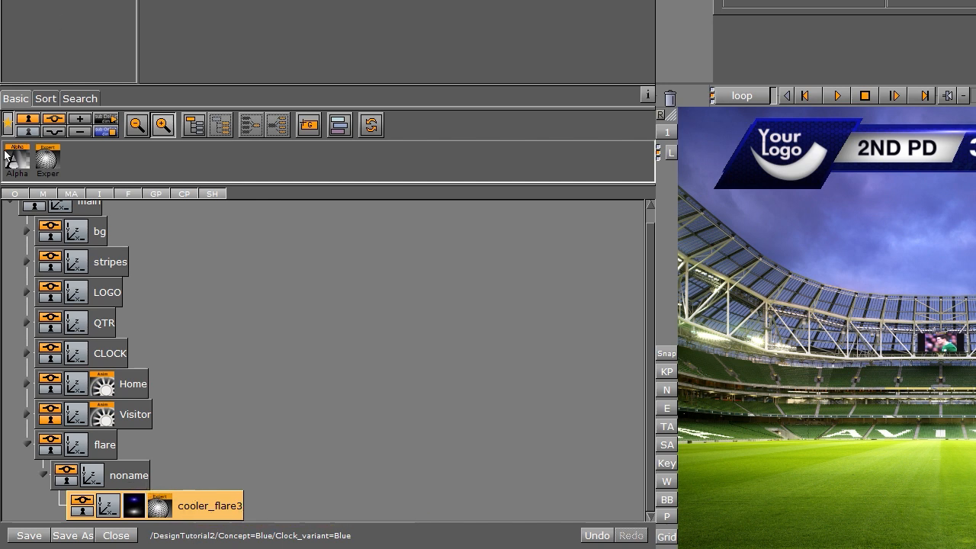
{"action": "left_click_drag", "start_coordinate": [5, 157], "coordinate": [166, 512]}
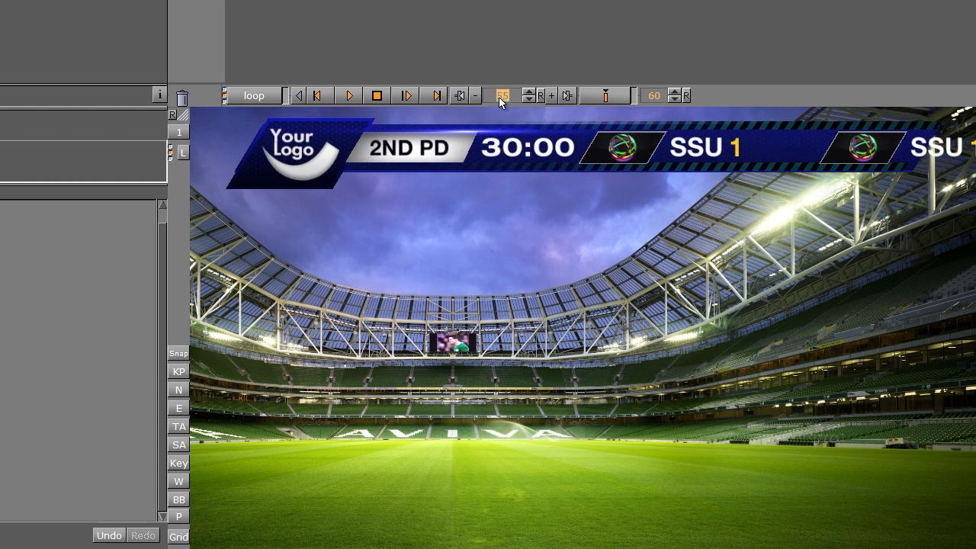
Keyframe the flare's Alpha at 100% at frame 55 and at 0% at frame 25.
{"action": "left_click", "coordinate": [608, 97]}
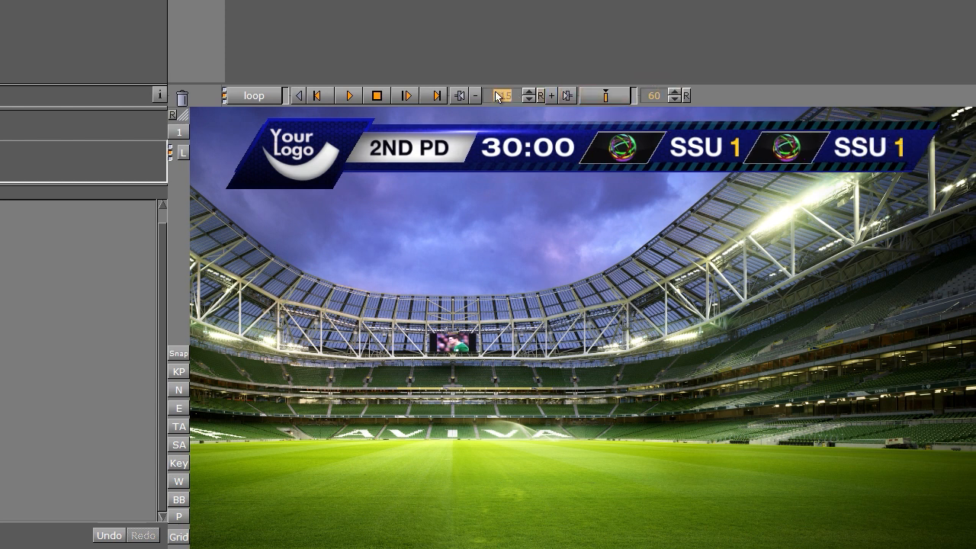
{"action": "left_click", "coordinate": [501, 95]}
{"action": "type", "text": "110"}
{"action": "key", "text": "Return"}
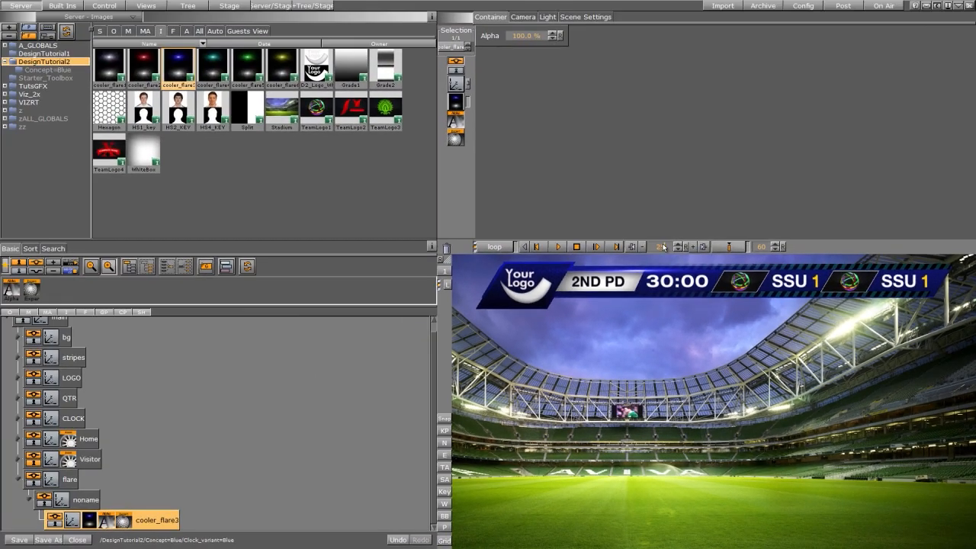
{"action": "left_click", "coordinate": [660, 246]}
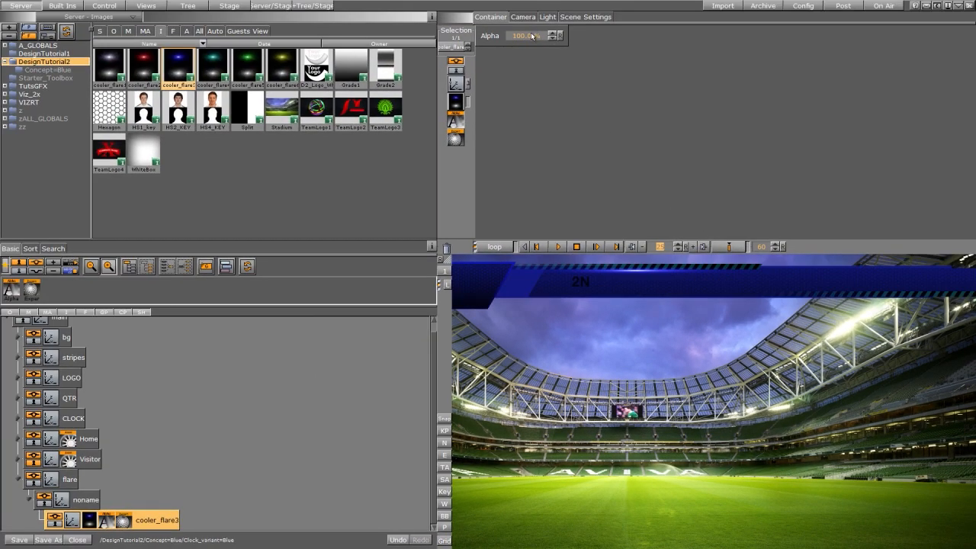
{"action": "left_click_drag", "start_coordinate": [531, 36], "coordinate": [64, 16]}
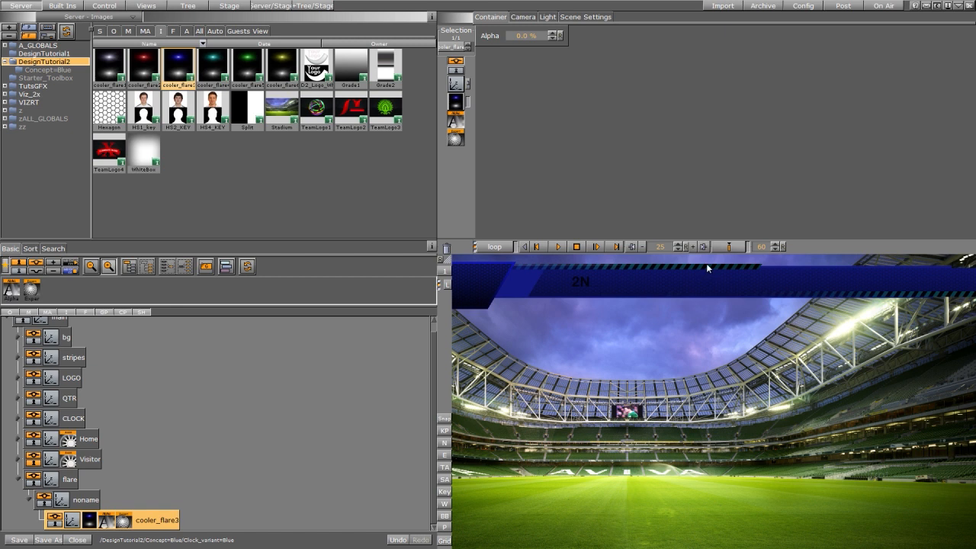
{"action": "left_click", "coordinate": [727, 246]}
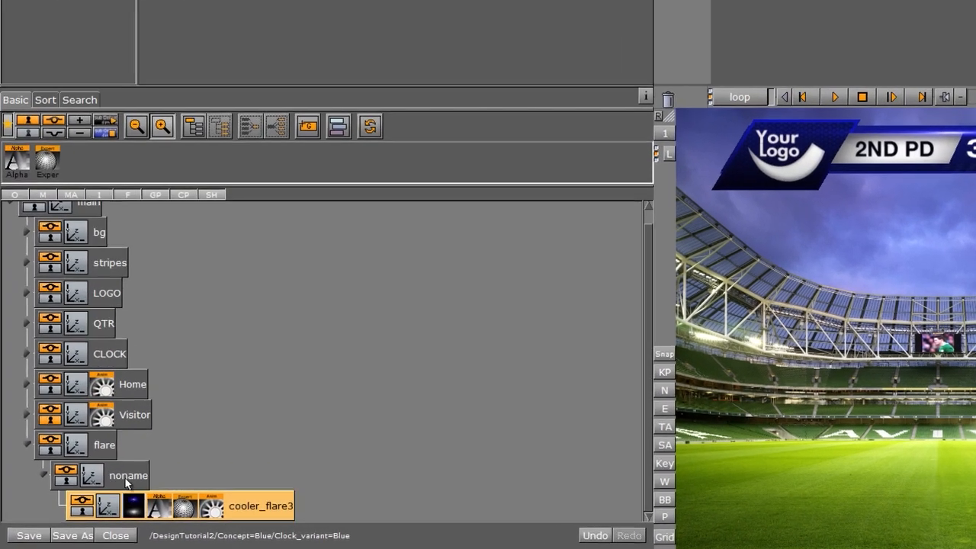
Rename the unnamed parent container of cooler_flare3 as flarepos1.
{"action": "left_click", "coordinate": [126, 480]}
{"action": "left_click", "coordinate": [127, 479]}
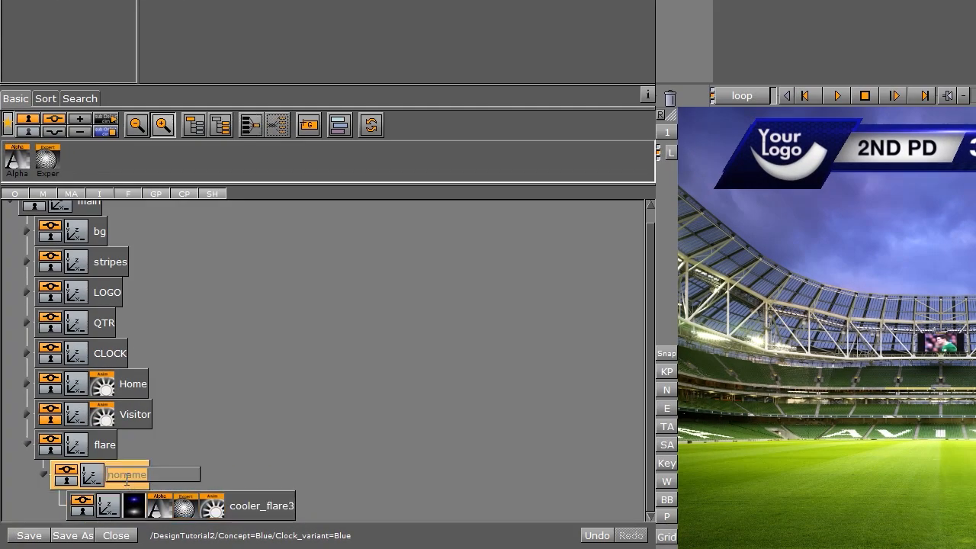
{"action": "type", "text": "flarepos1"}
{"action": "key", "text": "Return"}
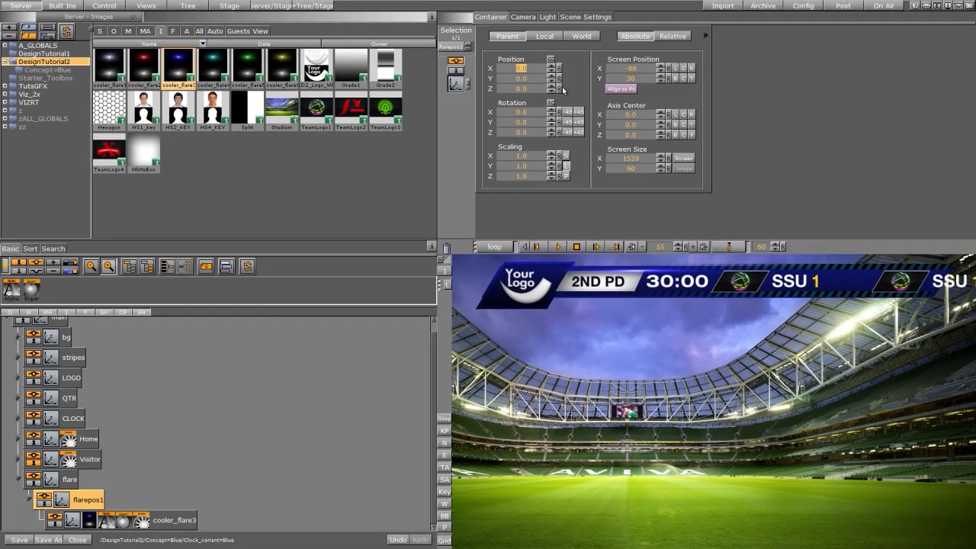
Keyframe flarepos1's X position at 0 on frame 27 and at 308 on frame 87.
{"action": "left_click_drag", "start_coordinate": [669, 247], "coordinate": [651, 247]}
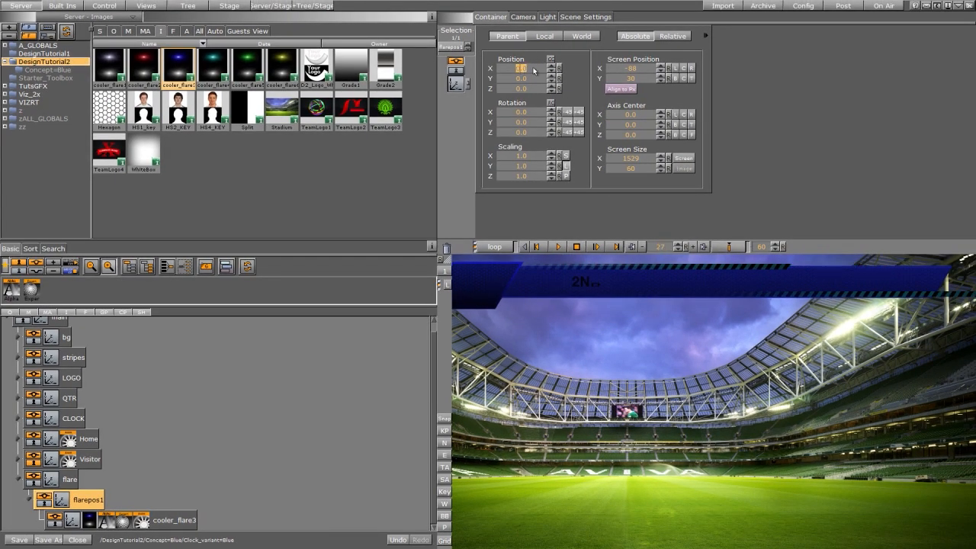
{"action": "left_click", "coordinate": [741, 247]}
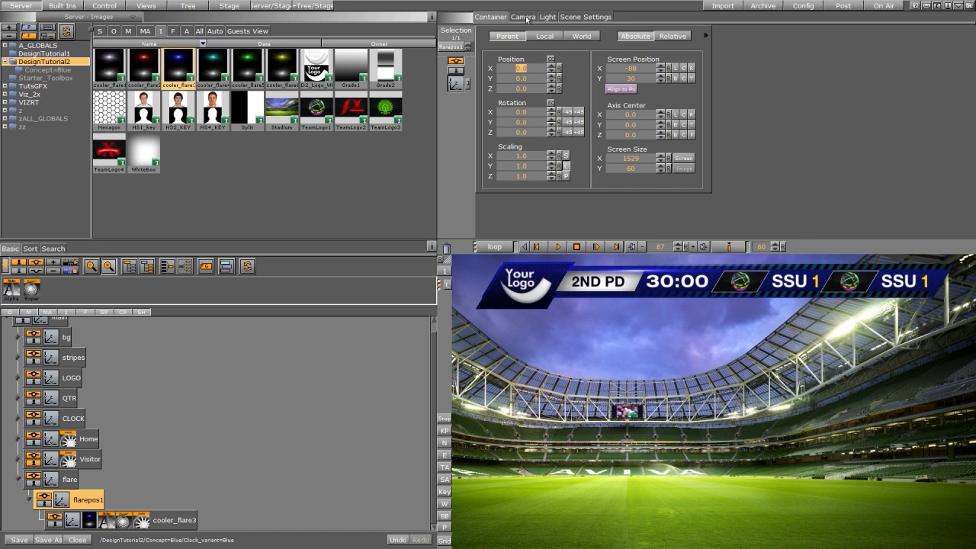
{"action": "left_click_drag", "start_coordinate": [509, 72], "coordinate": [664, 72]}
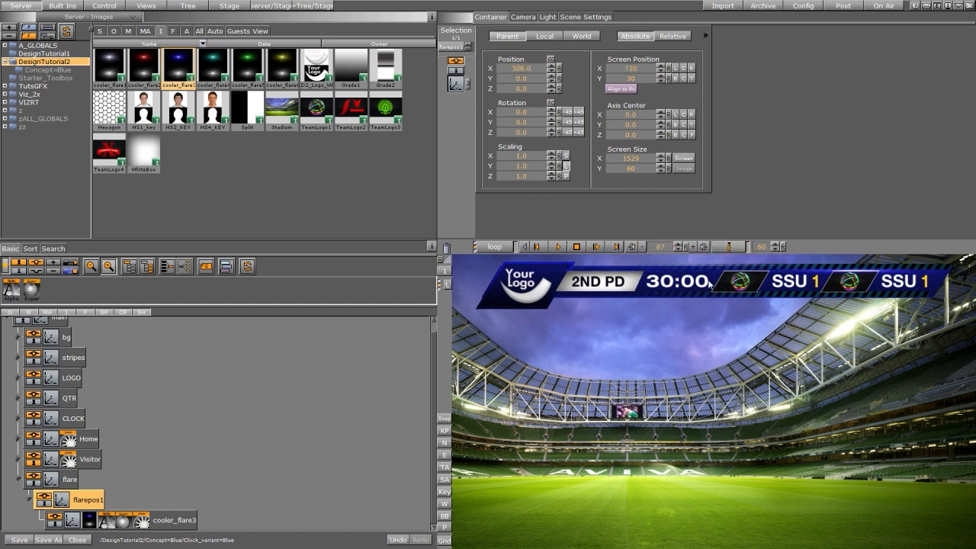
{"action": "left_click", "coordinate": [728, 249]}
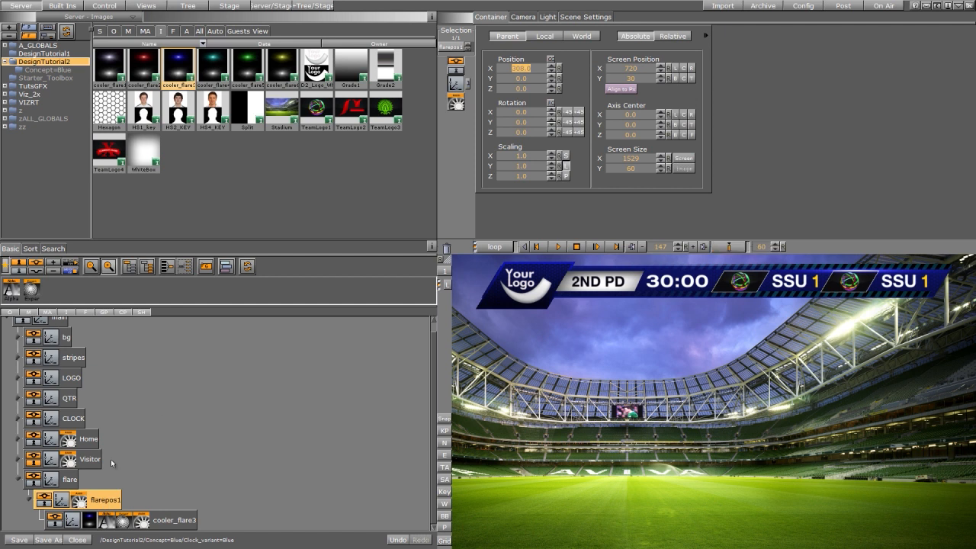
Collapse the loop director in the stage and duplicate flarepos1 inside the flare container.
{"action": "left_click", "coordinate": [82, 503]}
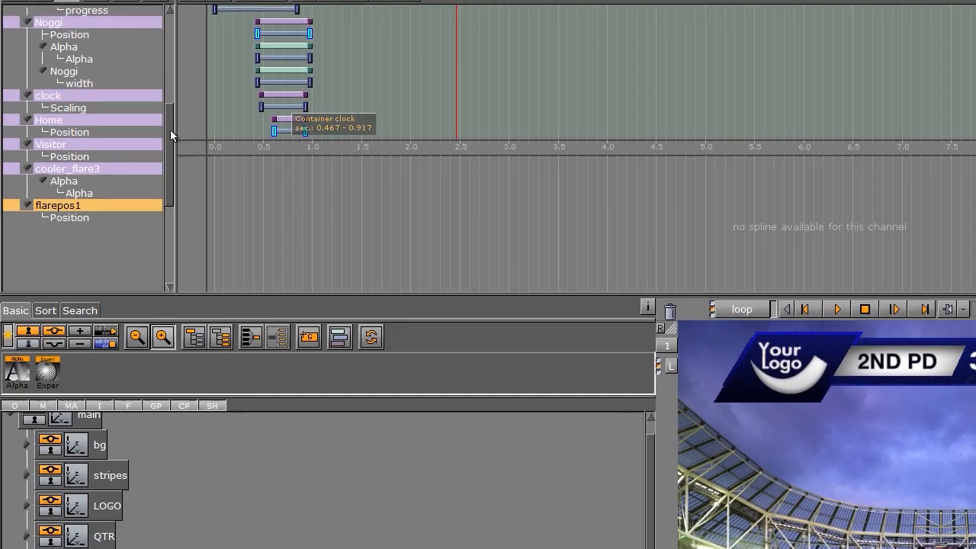
{"action": "left_click_drag", "start_coordinate": [118, 128], "coordinate": [116, 70]}
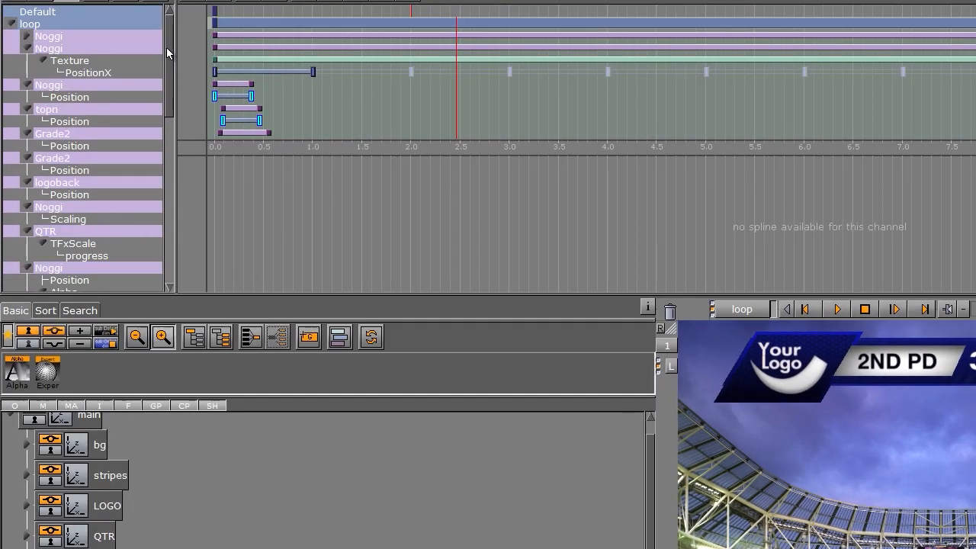
{"action": "left_click", "coordinate": [11, 24]}
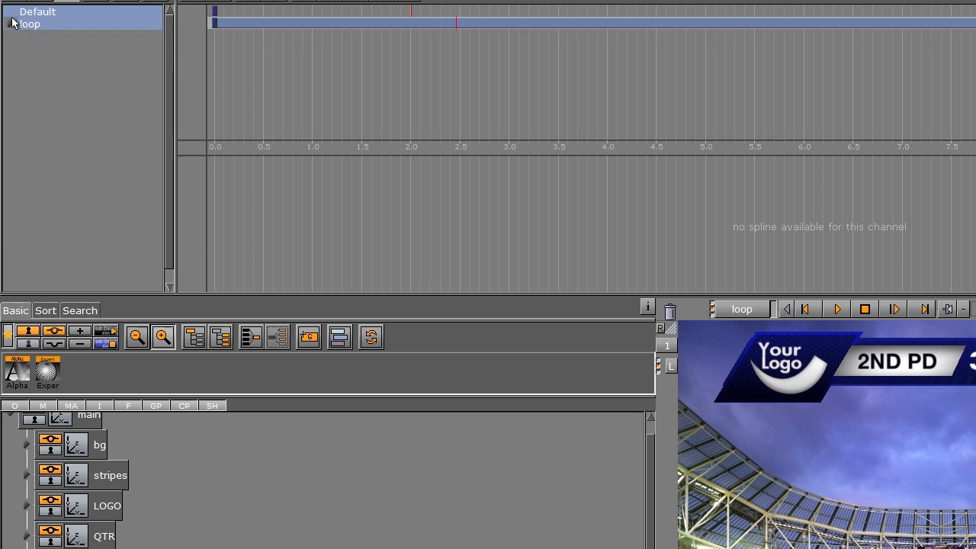
{"action": "left_click", "coordinate": [12, 23]}
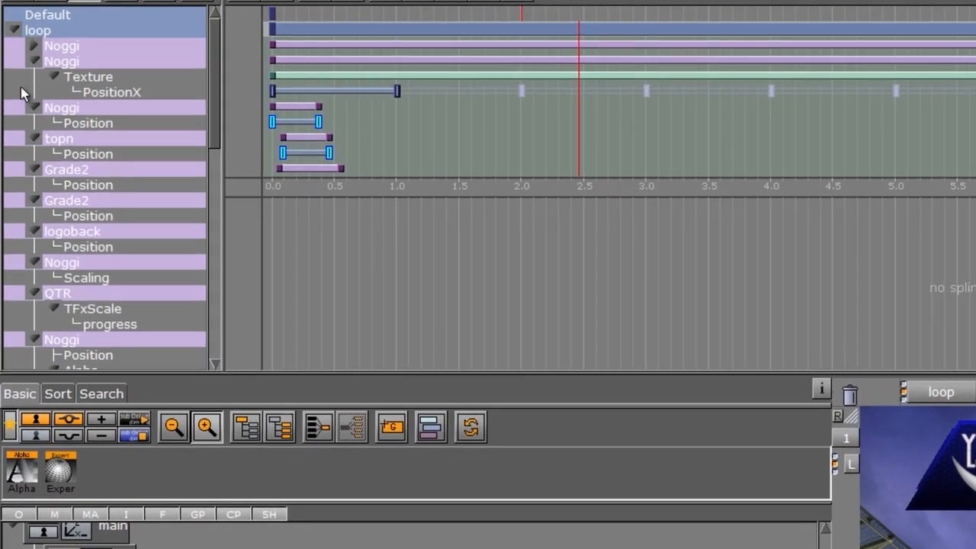
{"action": "left_click", "coordinate": [14, 30]}
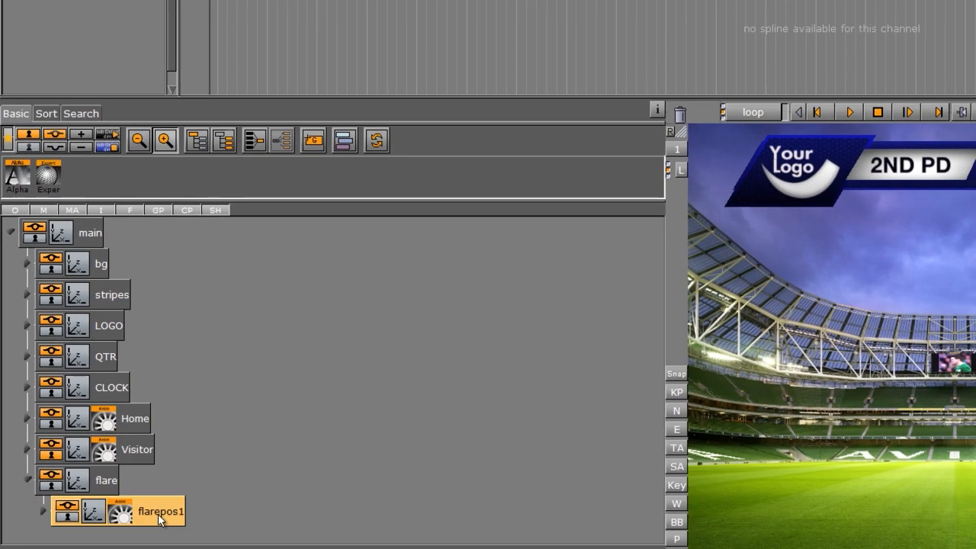
{"action": "left_click_drag", "start_coordinate": [160, 516], "coordinate": [138, 507]}
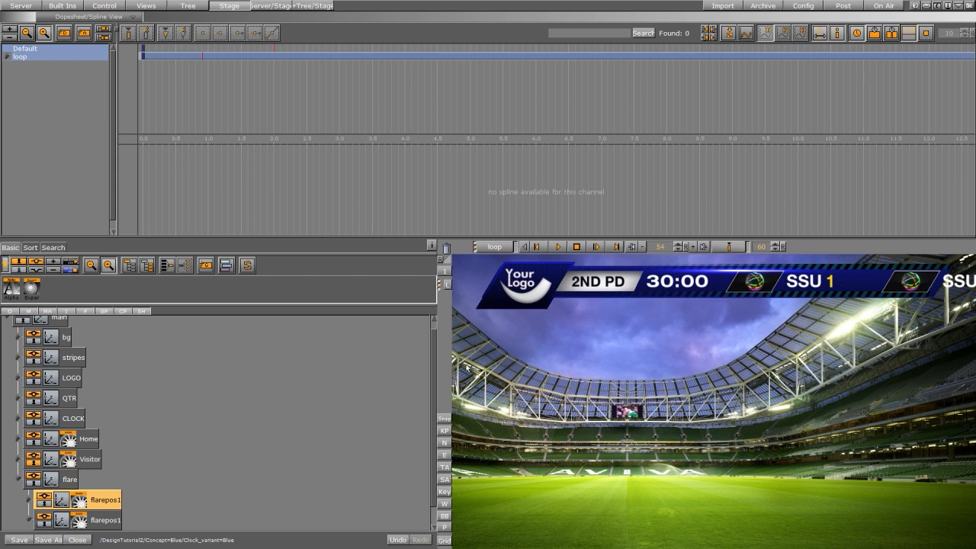
Reposition the second flarepos1's cooler_flare3 on the bar's lower edge at X -138 and Y -20, with Y scaling 0.73.
{"action": "scroll", "coordinate": [433, 343], "scroll_direction": "down", "scroll_amount": 1}
{"action": "left_click", "coordinate": [62, 497]}
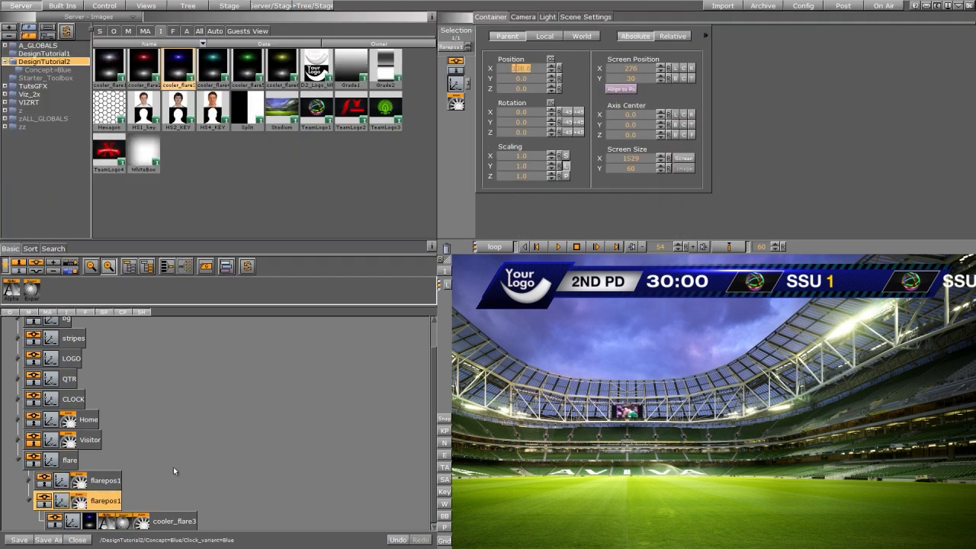
{"action": "left_click", "coordinate": [71, 520]}
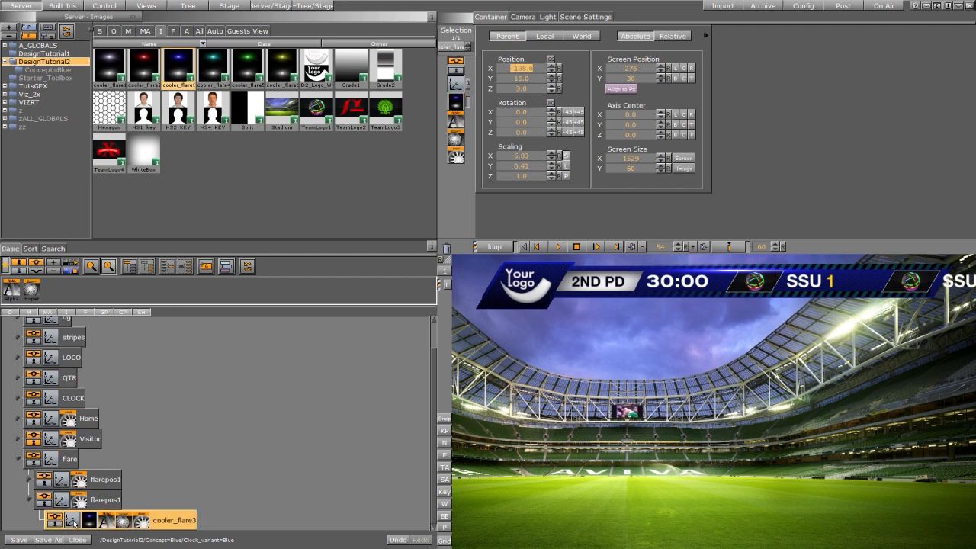
{"action": "left_click_drag", "start_coordinate": [516, 78], "coordinate": [502, 89]}
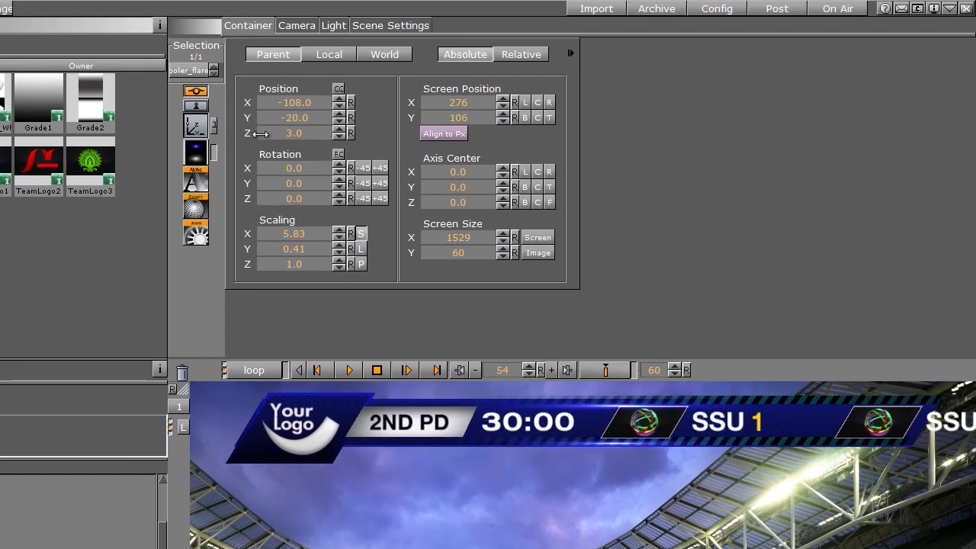
{"action": "left_click_drag", "start_coordinate": [261, 133], "coordinate": [261, 135]}
{"action": "left_click_drag", "start_coordinate": [281, 249], "coordinate": [307, 242]}
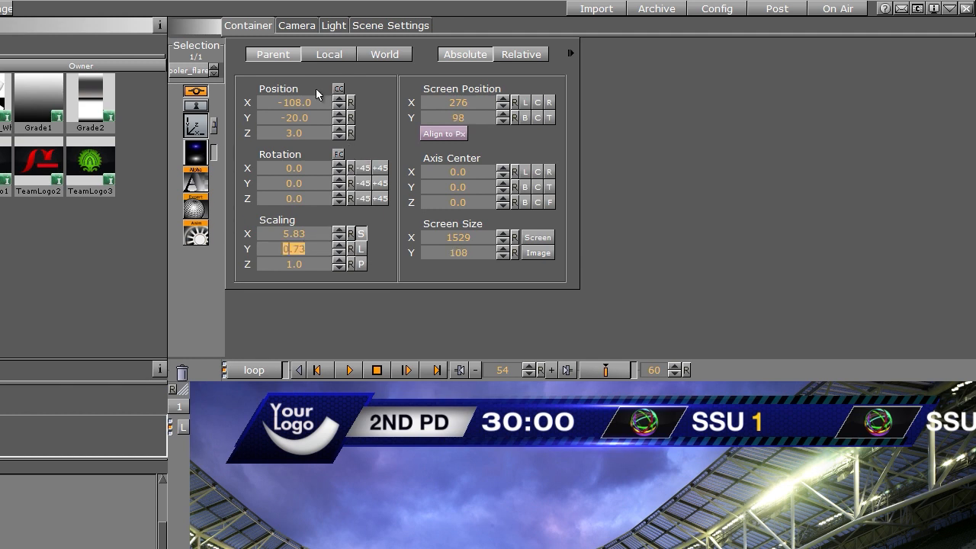
{"action": "left_click_drag", "start_coordinate": [247, 102], "coordinate": [309, 109]}
{"action": "key", "text": "ctrl+z"}
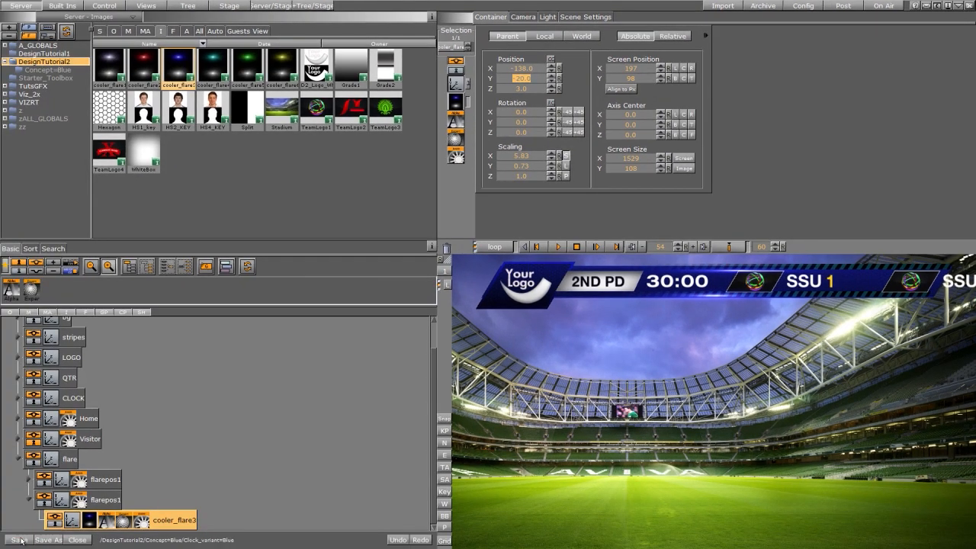
Save the scene and collapse the second flarepos1 container.
{"action": "left_click", "coordinate": [20, 541]}
{"action": "left_click", "coordinate": [27, 497]}
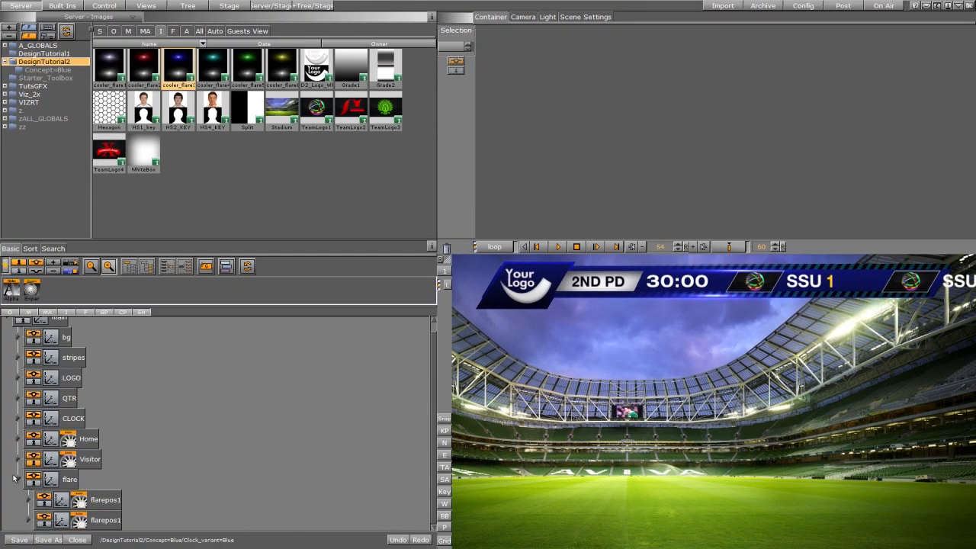
{"action": "left_click", "coordinate": [18, 479]}
Examine the Default director and the loop director's channels in the stage.
{"action": "left_click", "coordinate": [227, 3]}
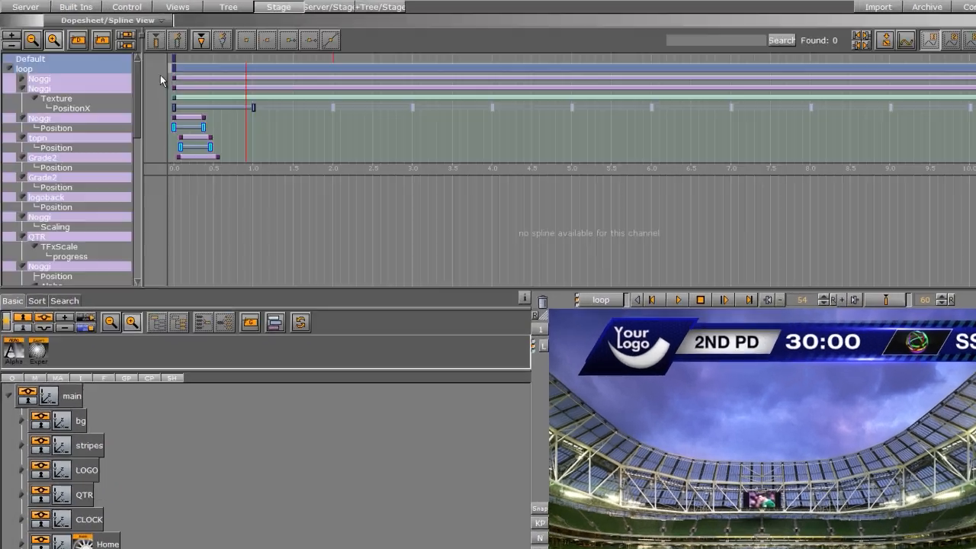
{"action": "left_click", "coordinate": [8, 56]}
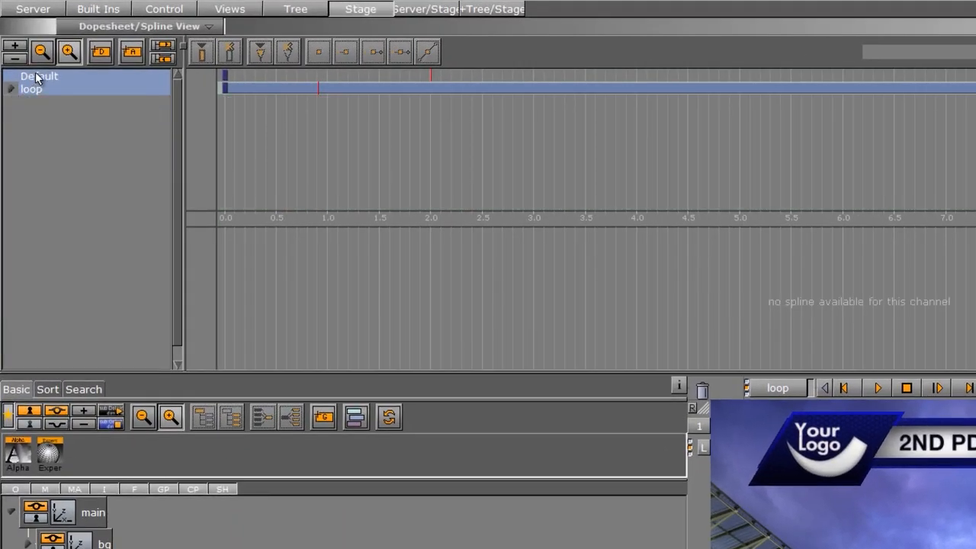
{"action": "left_click", "coordinate": [36, 78]}
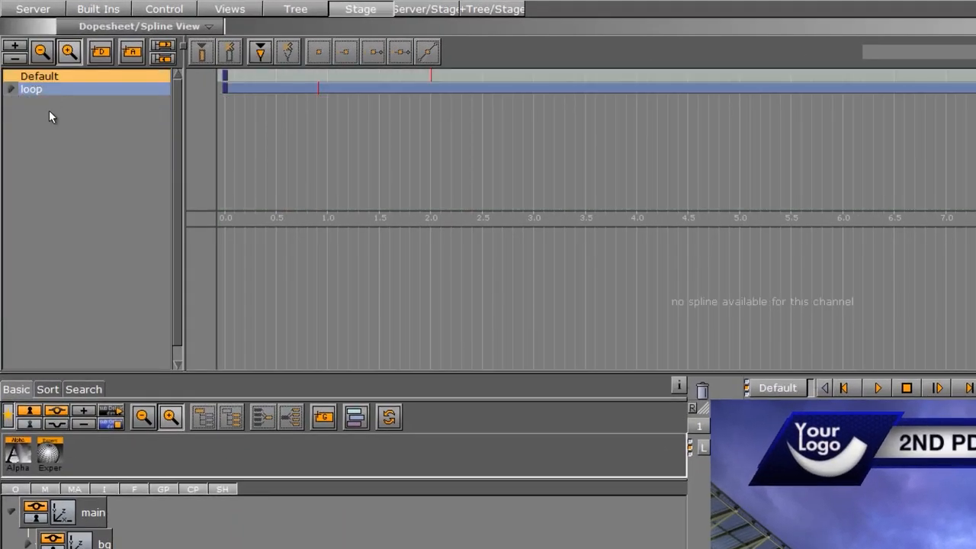
{"action": "left_click", "coordinate": [11, 89]}
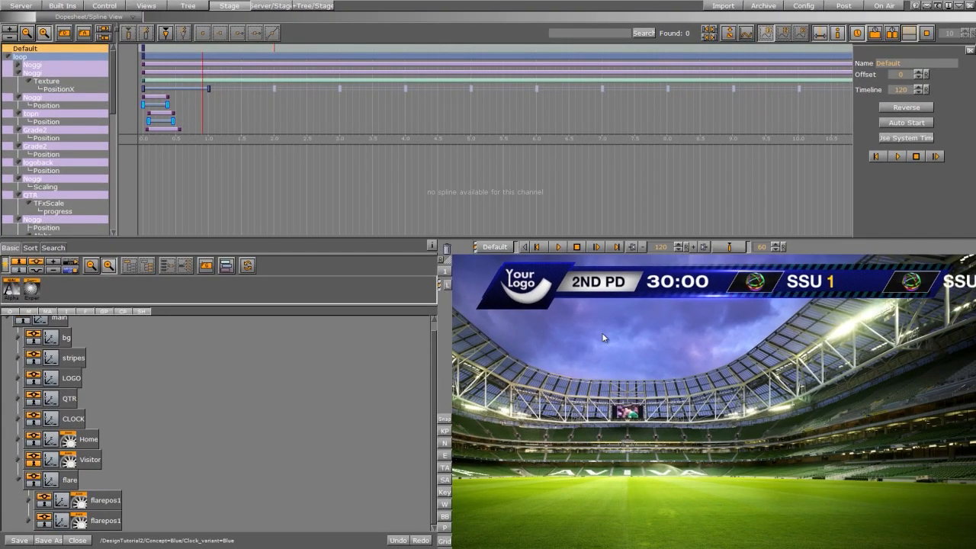
Set the first flarepos1's Position channel to swing out infinitely, and stretch its keyframes from 0 to about 6.16 seconds.
{"action": "left_click", "coordinate": [79, 503]}
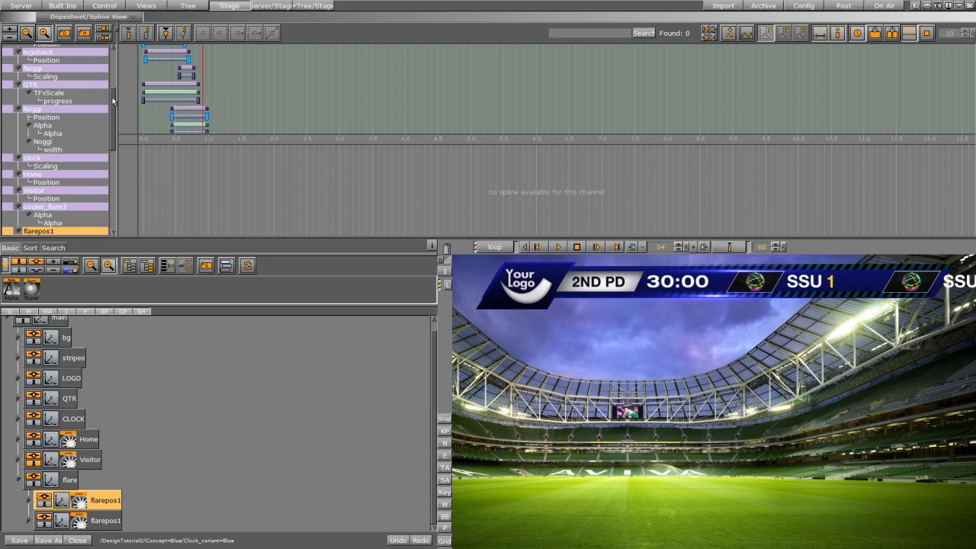
{"action": "left_click_drag", "start_coordinate": [113, 100], "coordinate": [110, 148]}
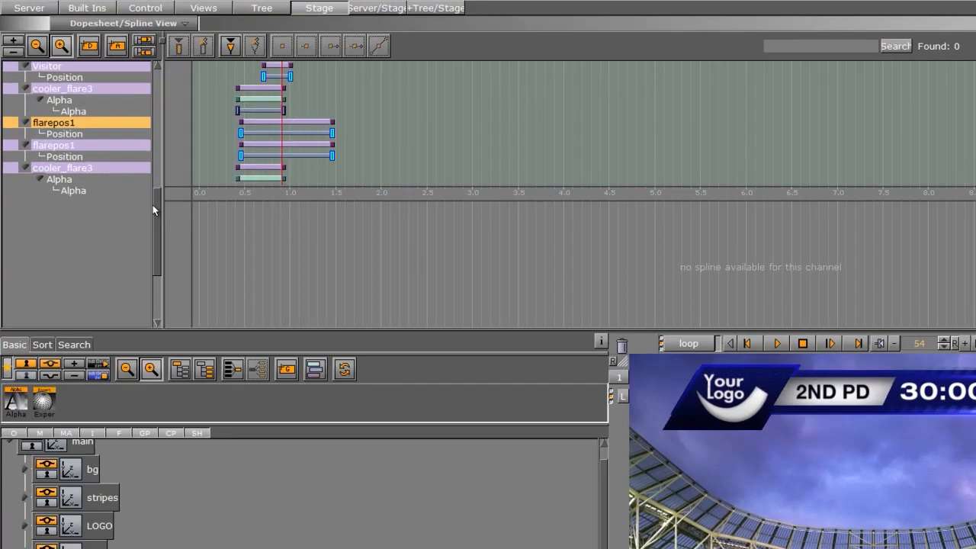
{"action": "left_click", "coordinate": [268, 134]}
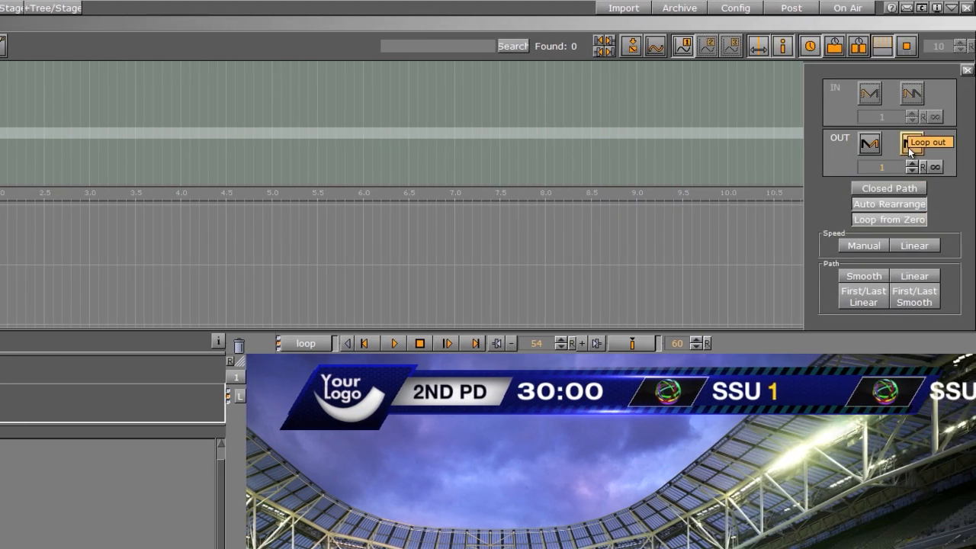
{"action": "left_click", "coordinate": [914, 148]}
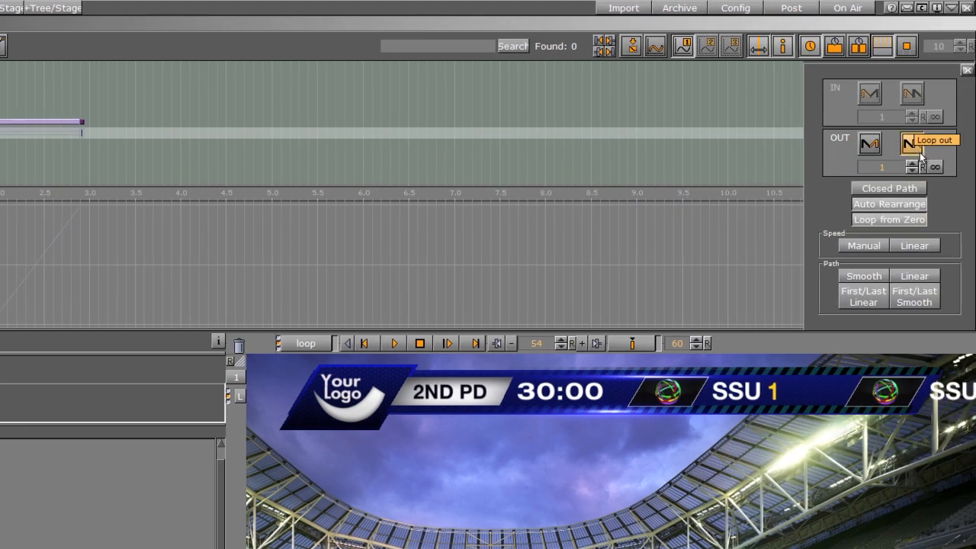
{"action": "left_click", "coordinate": [869, 144]}
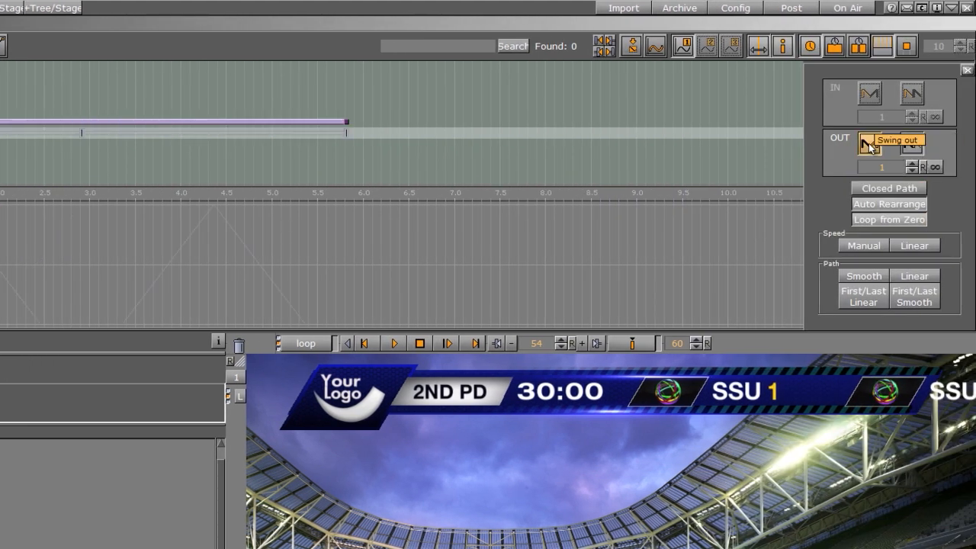
{"action": "left_click", "coordinate": [934, 168]}
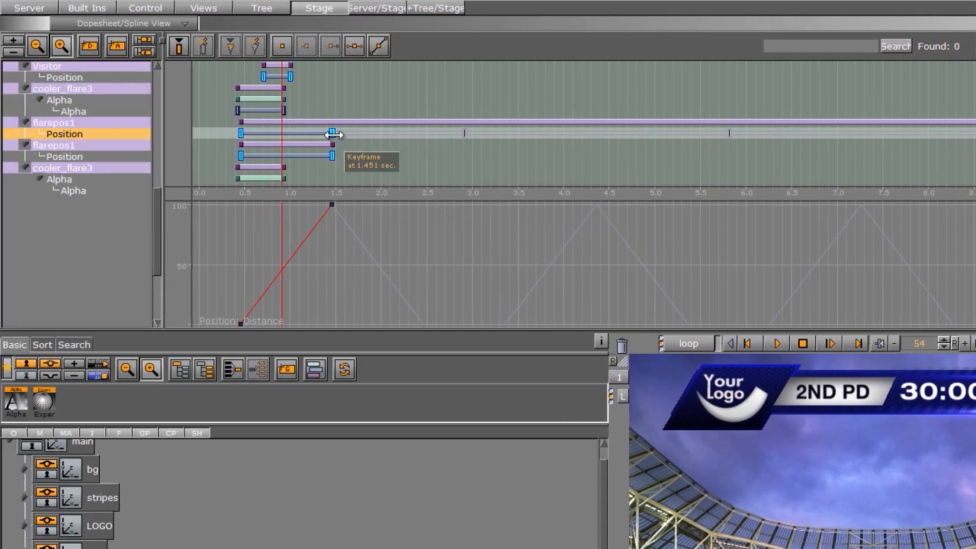
{"action": "left_click_drag", "start_coordinate": [333, 134], "coordinate": [763, 157]}
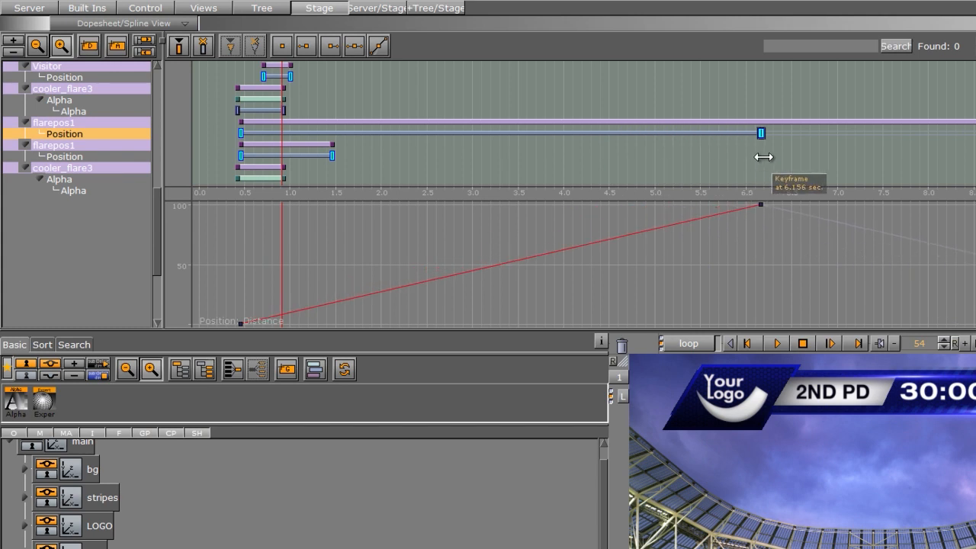
{"action": "left_click_drag", "start_coordinate": [241, 133], "coordinate": [199, 133]}
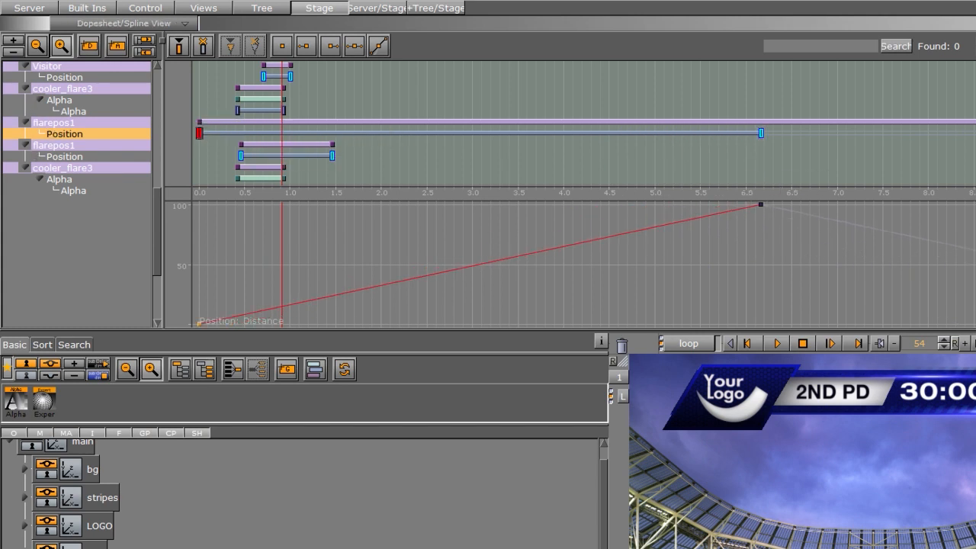
Stretch the second flarepos1's Position keyframes from about 0.1 to 5.6 seconds and make the channel loop out infinitely.
{"action": "left_click_drag", "start_coordinate": [333, 154], "coordinate": [708, 157]}
{"action": "left_click_drag", "start_coordinate": [241, 155], "coordinate": [212, 160]}
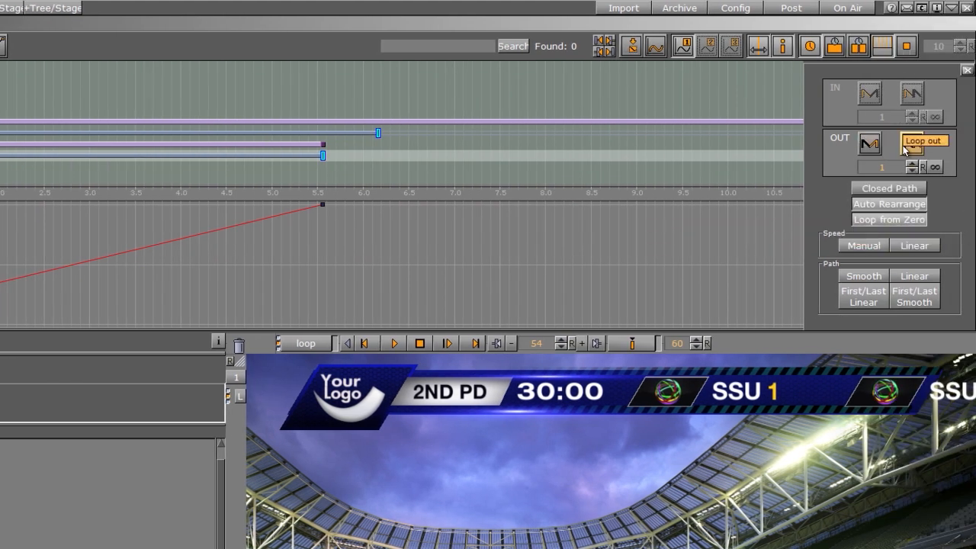
{"action": "left_click", "coordinate": [907, 147]}
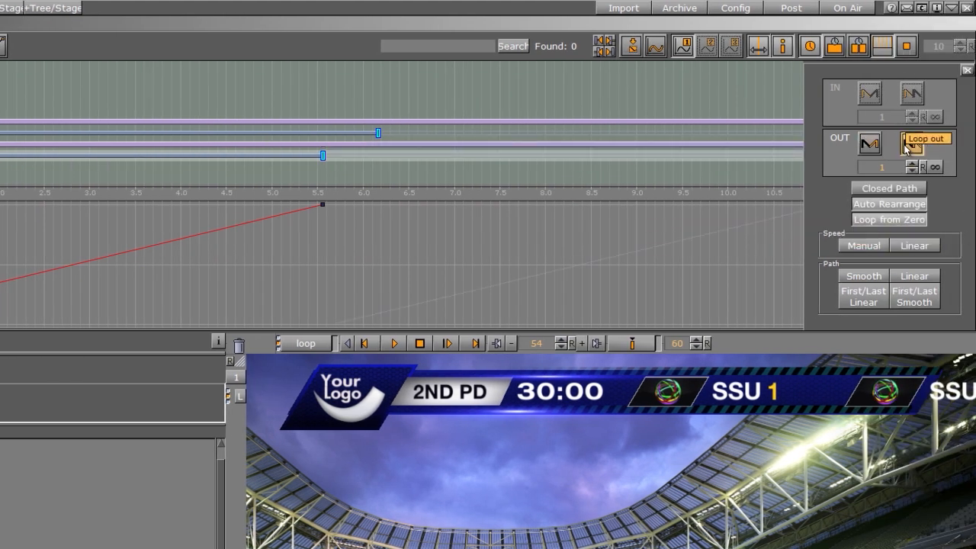
{"action": "left_click", "coordinate": [935, 167]}
Review the repeating channels over a longer stretch of the loop timeline and select the Noggi bar's channel above topn.
{"action": "left_click_drag", "start_coordinate": [113, 172], "coordinate": [111, 167]}
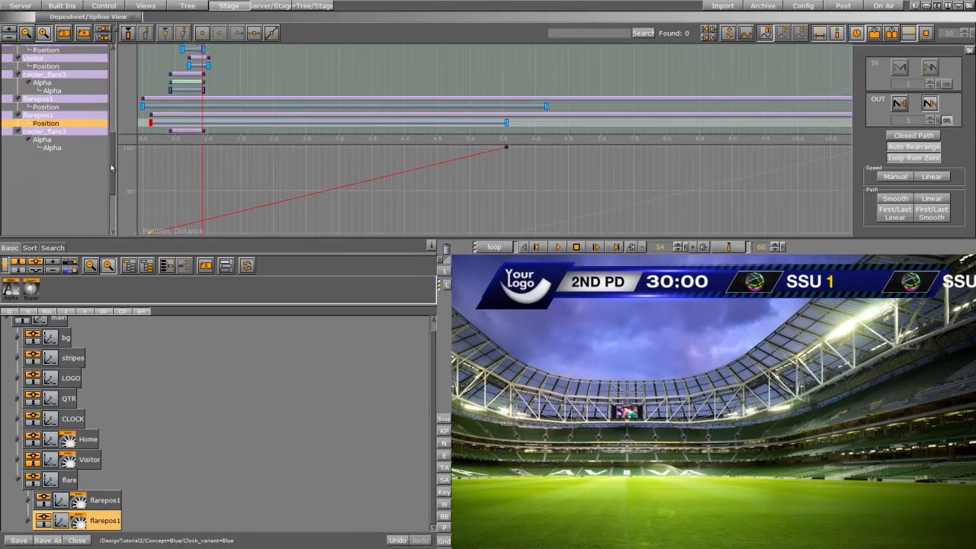
{"action": "scroll", "coordinate": [294, 86], "scroll_direction": "down", "scroll_amount": 8}
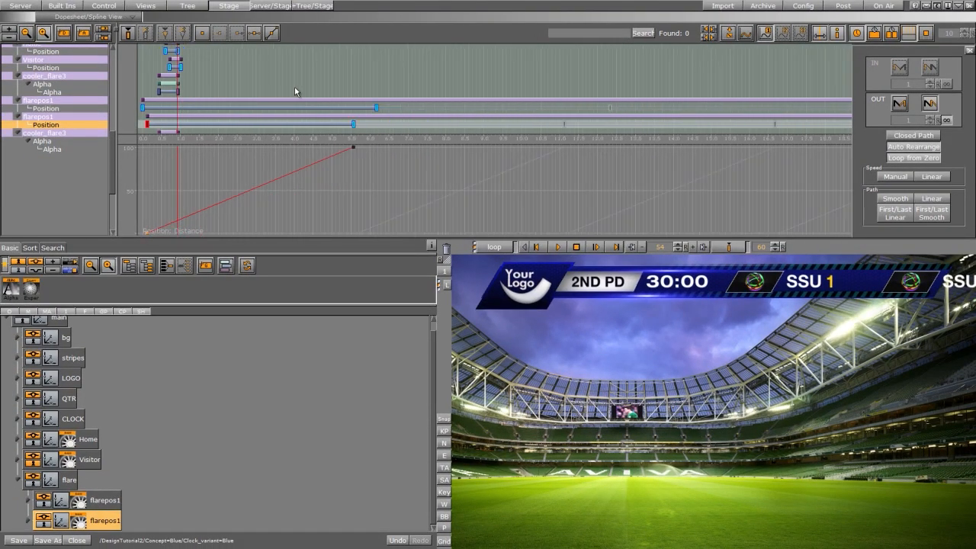
{"action": "scroll", "coordinate": [294, 87], "scroll_direction": "down", "scroll_amount": 2}
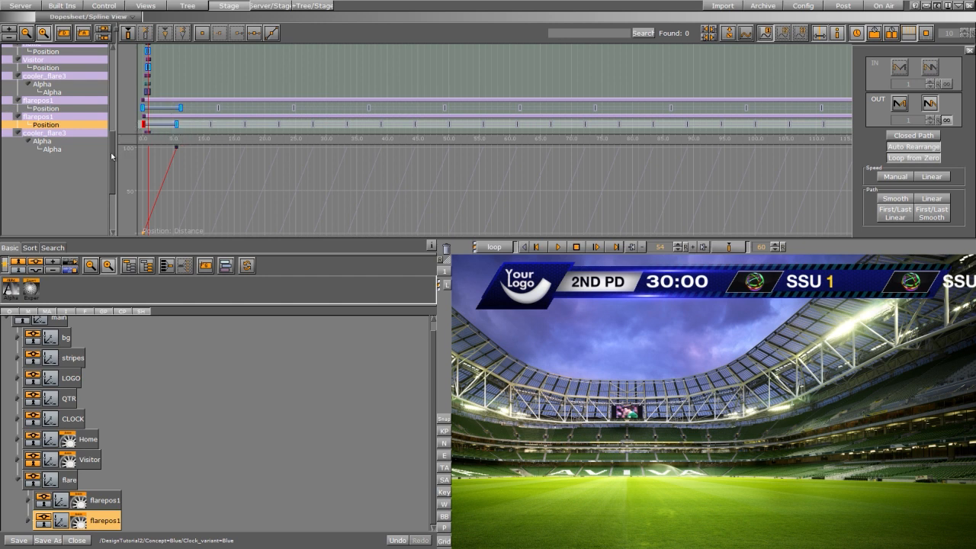
{"action": "left_click_drag", "start_coordinate": [112, 152], "coordinate": [109, 73]}
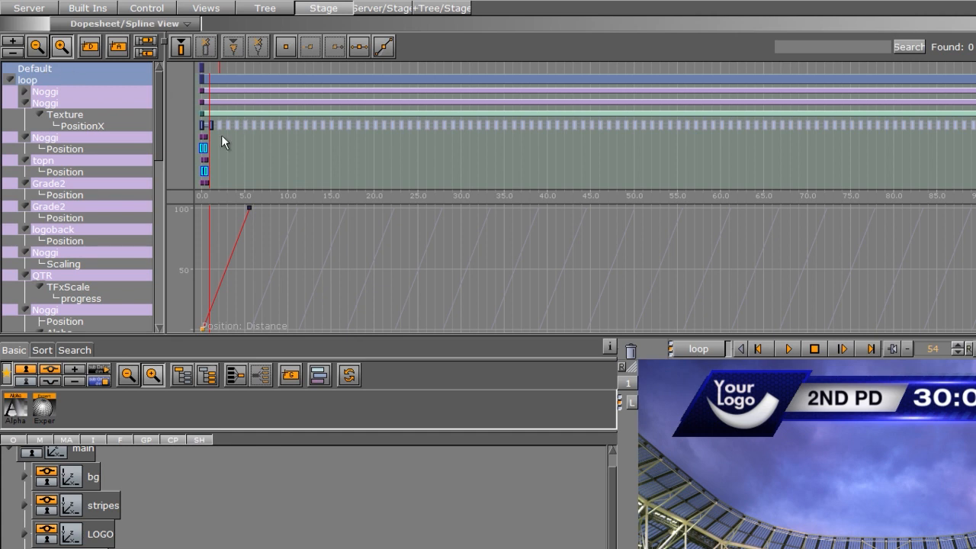
{"action": "left_click", "coordinate": [60, 138]}
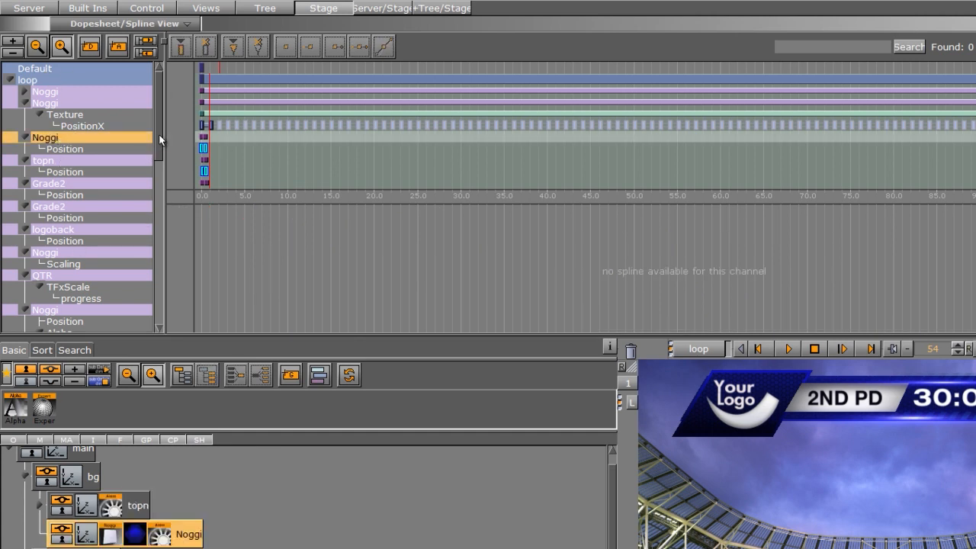
Move the loop director's channels from the Noggi above topn through the first cooler_flare3 into the Default director, then collapse Default.
{"action": "left_click_drag", "start_coordinate": [158, 134], "coordinate": [144, 240]}
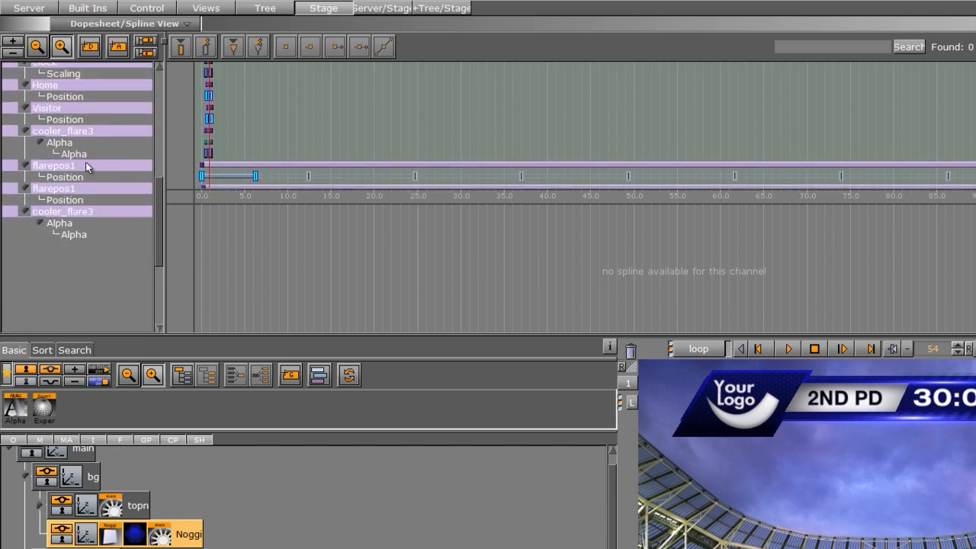
{"action": "left_click", "coordinate": [75, 132], "text": "shift"}
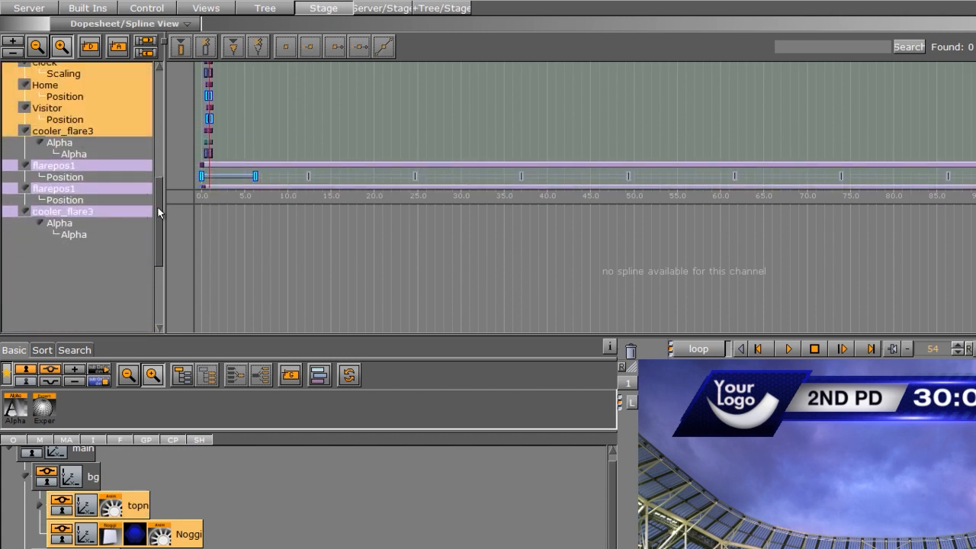
{"action": "left_click_drag", "start_coordinate": [158, 207], "coordinate": [172, 105]}
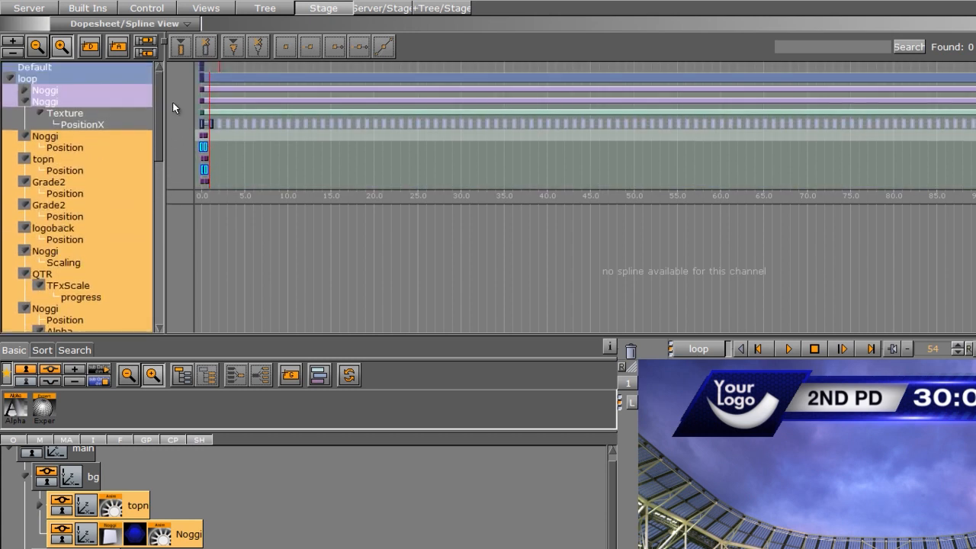
{"action": "left_click_drag", "start_coordinate": [41, 136], "coordinate": [50, 78]}
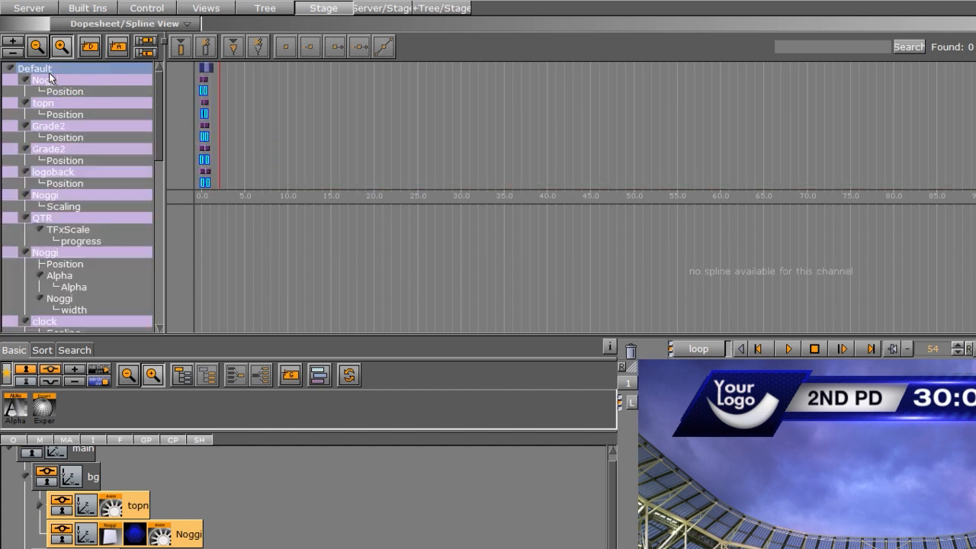
{"action": "left_click", "coordinate": [9, 70]}
{"action": "left_click", "coordinate": [24, 102]}
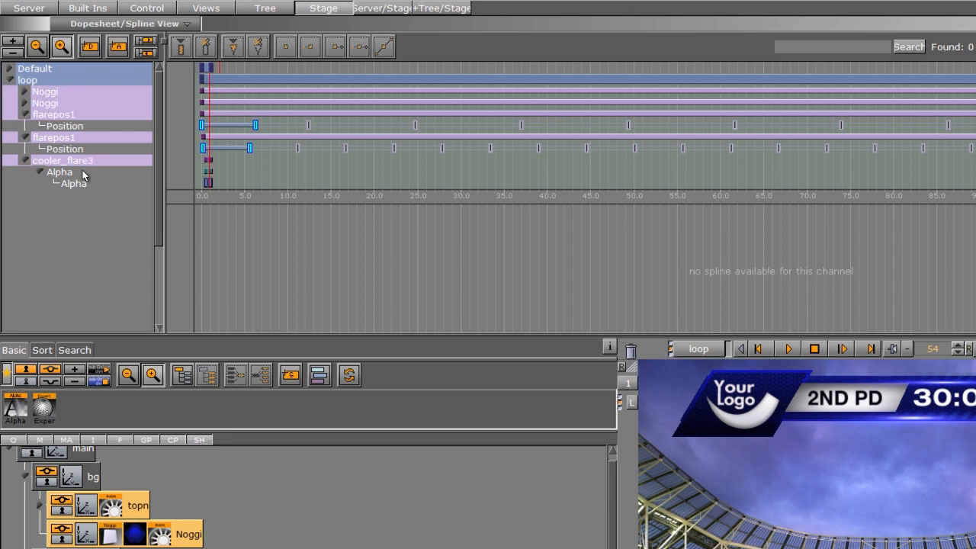
Move the remaining cooler_flare3 channel from the loop director into Default and collapse the loop director.
{"action": "scroll", "coordinate": [87, 183], "scroll_direction": "down", "scroll_amount": 2}
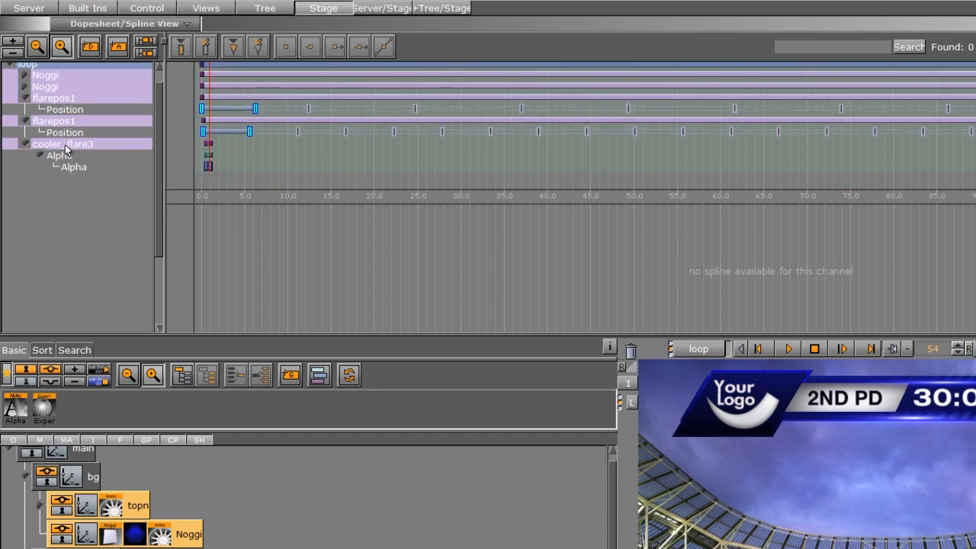
{"action": "left_click_drag", "start_coordinate": [66, 150], "coordinate": [4, 76]}
{"action": "left_click", "coordinate": [9, 80]}
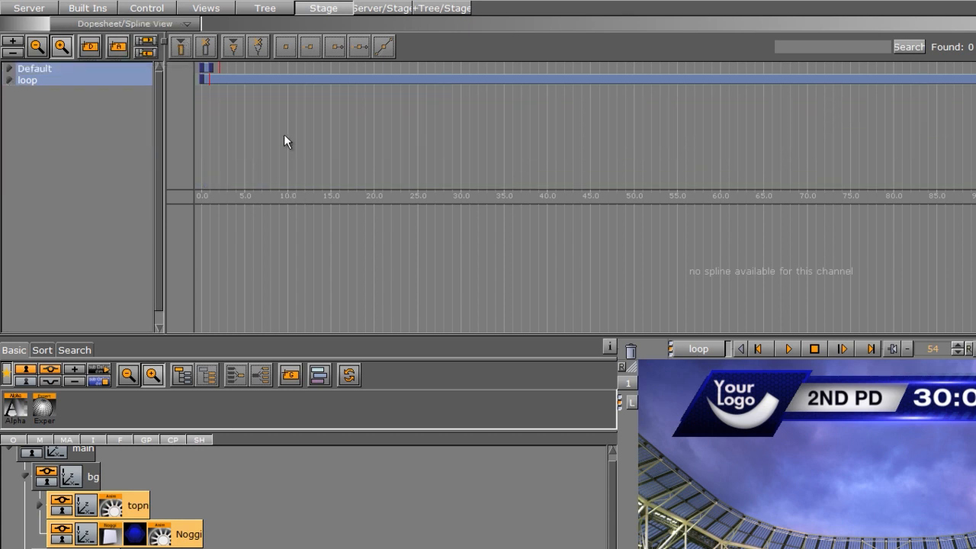
Select all directors for playback, then play the full intro with the looping stripes and flares and stop it.
{"action": "left_click", "coordinate": [261, 71]}
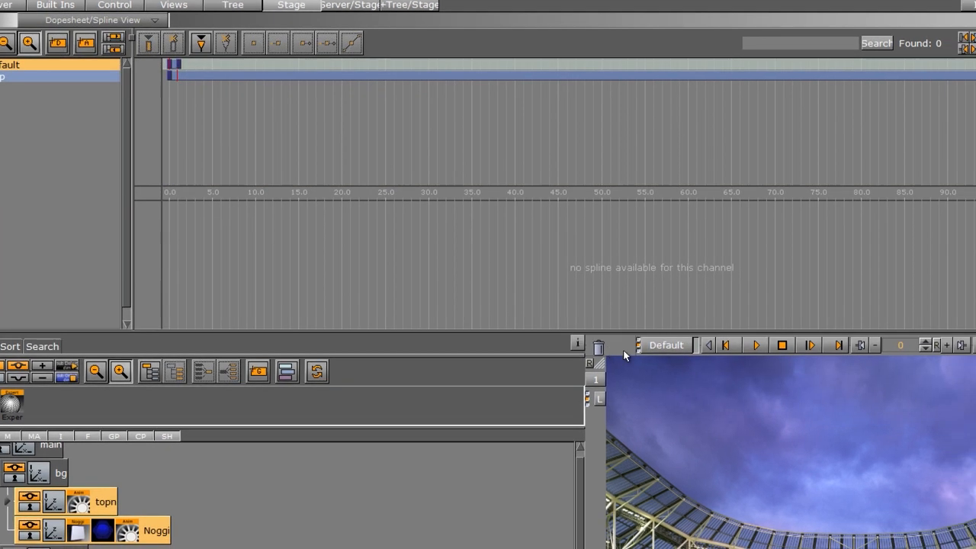
{"action": "left_click", "coordinate": [701, 350]}
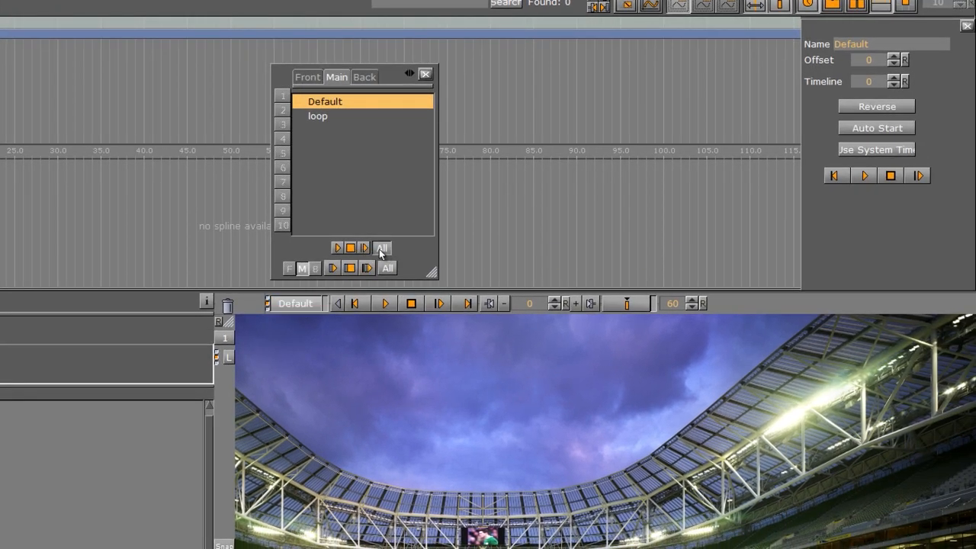
{"action": "left_click", "coordinate": [381, 249]}
{"action": "left_click", "coordinate": [425, 74]}
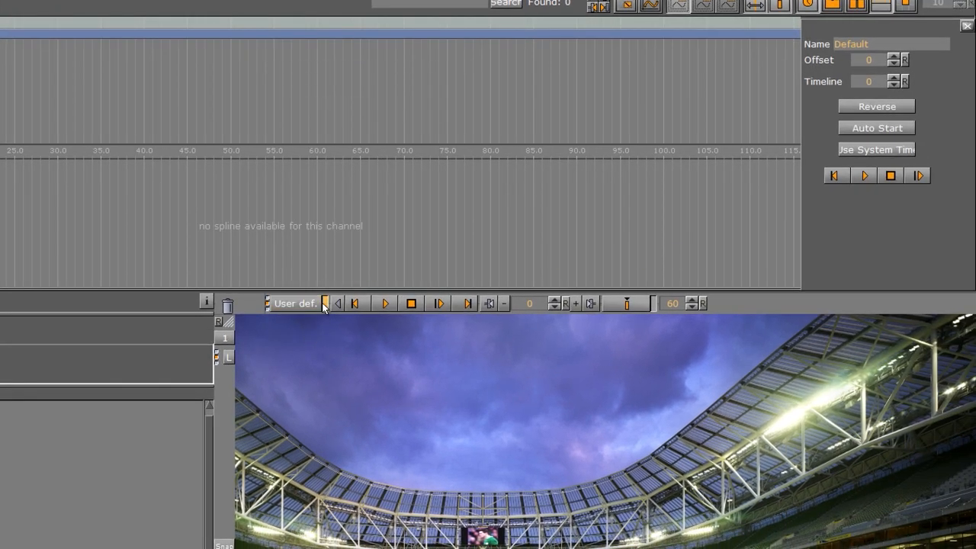
{"action": "left_click", "coordinate": [385, 303]}
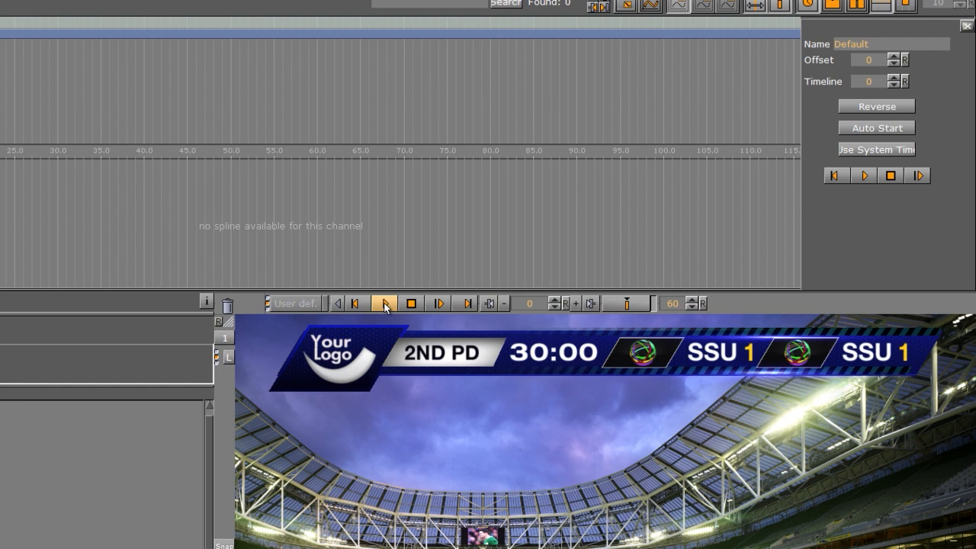
{"action": "left_click", "coordinate": [411, 303]}
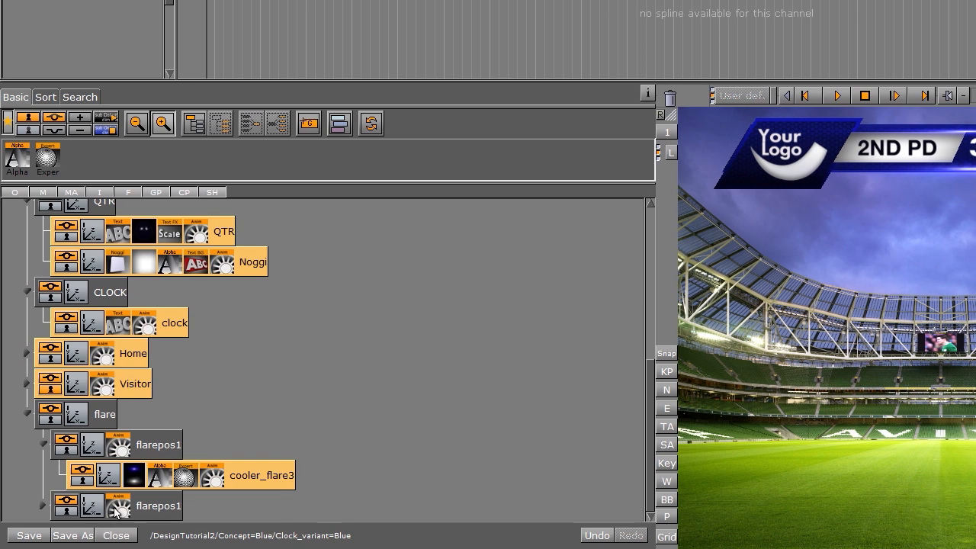
Set the second flarepos1's Position channel to swing out, and stretch the second and first flarepos1 animations to about 23 and 45.1 seconds.
{"action": "left_click", "coordinate": [152, 504]}
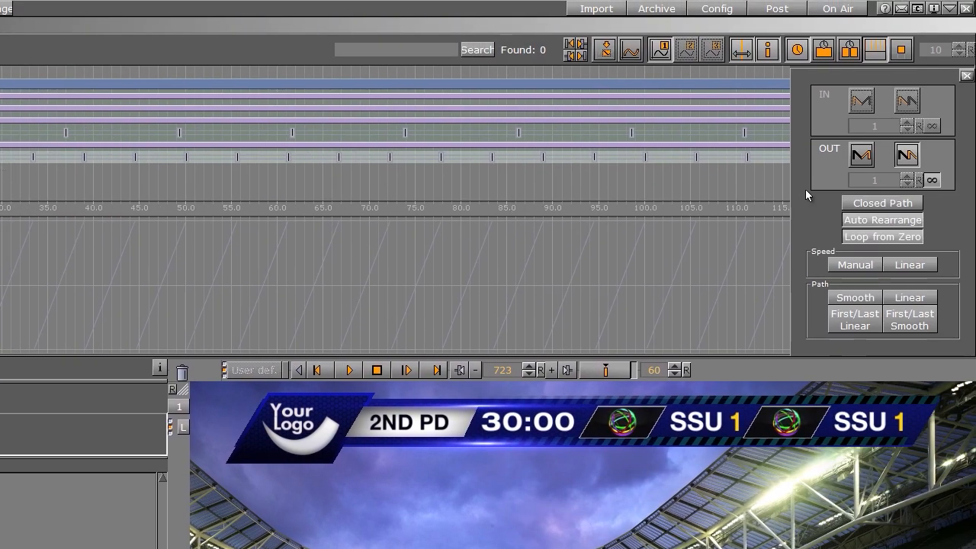
{"action": "left_click", "coordinate": [855, 157]}
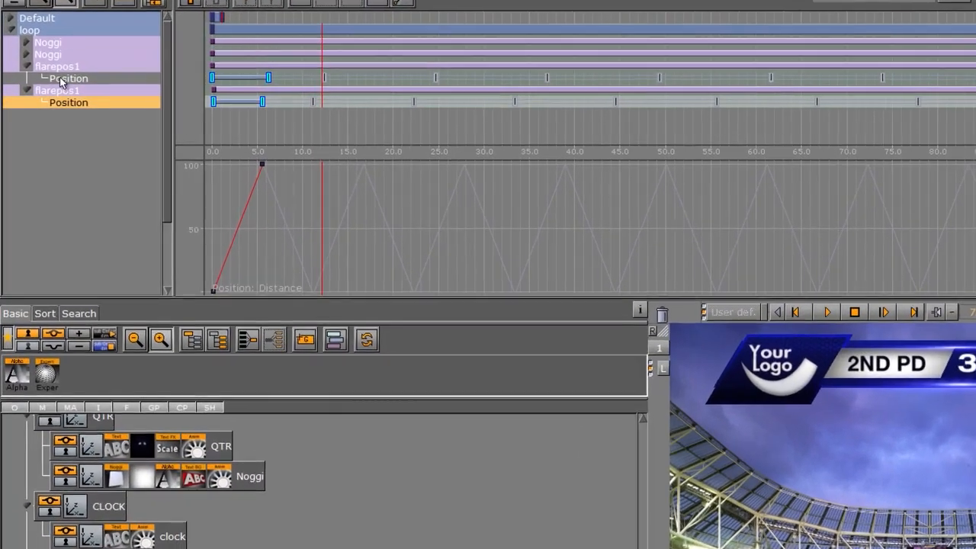
{"action": "left_click_drag", "start_coordinate": [266, 101], "coordinate": [427, 101]}
{"action": "left_click_drag", "start_coordinate": [271, 76], "coordinate": [630, 77]}
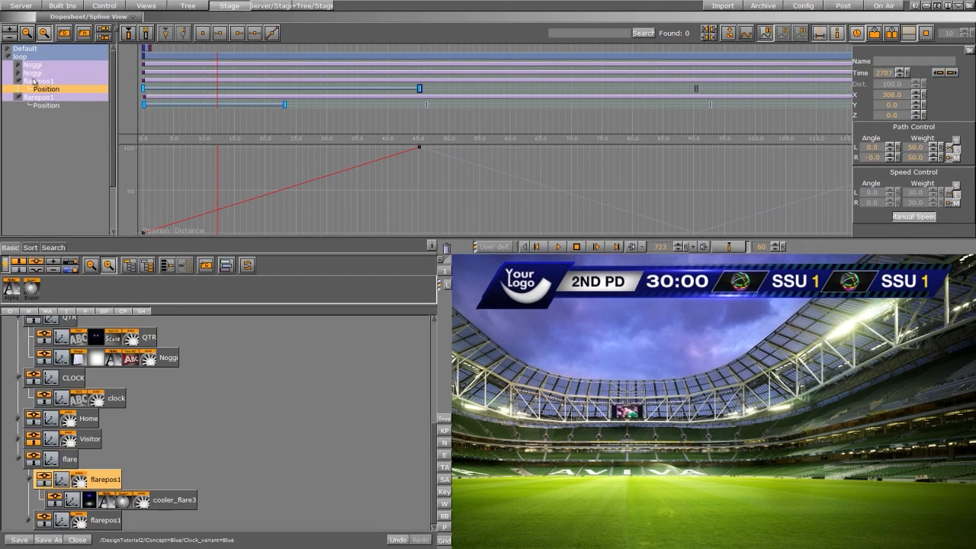
Stretch the two Noggi stripes' texture PositionX animations in the loop director to end at about 14.8 and 14.1 seconds, and preview the playback.
{"action": "left_click", "coordinate": [18, 73]}
{"action": "scroll", "coordinate": [221, 105], "scroll_direction": "down", "scroll_amount": 1}
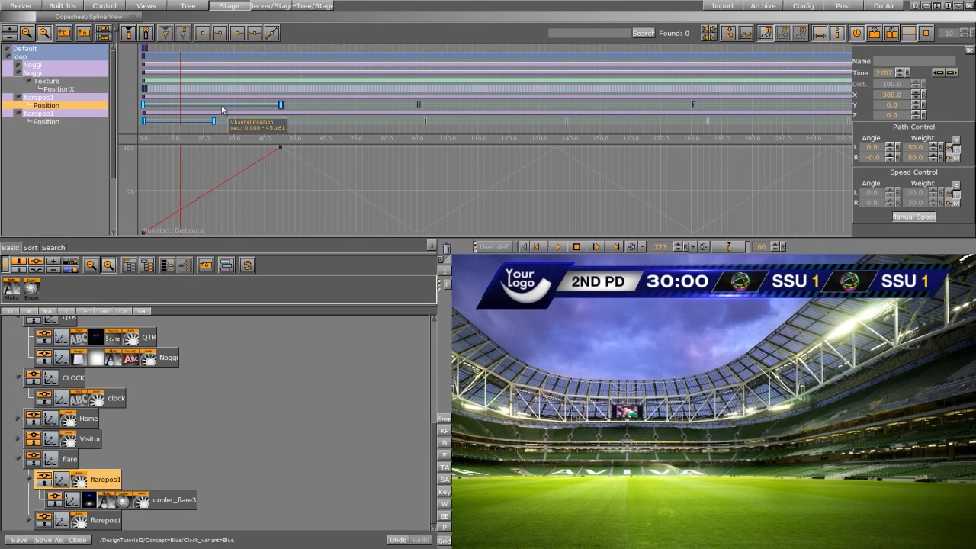
{"action": "left_click", "coordinate": [19, 65]}
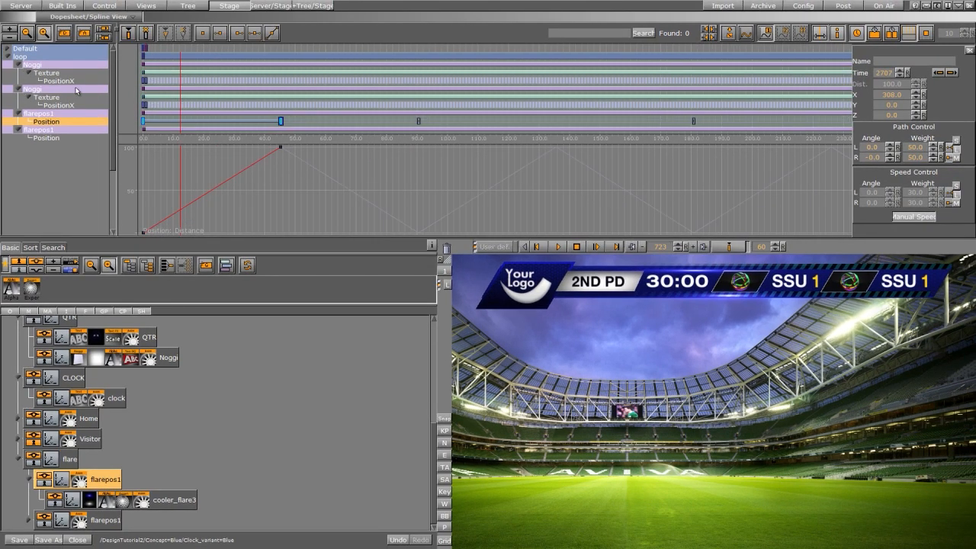
{"action": "left_click", "coordinate": [144, 81]}
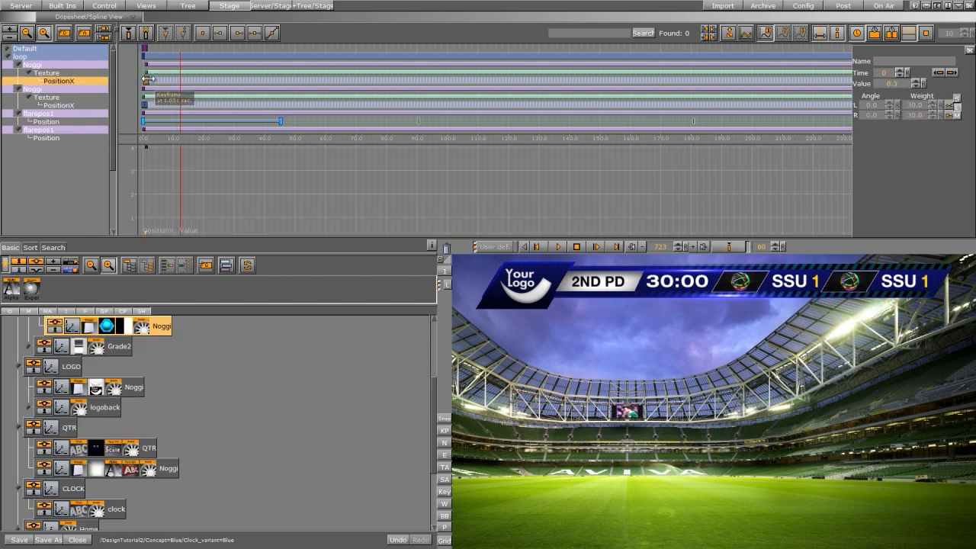
{"action": "scroll", "coordinate": [159, 96], "scroll_direction": "up", "scroll_amount": 5}
{"action": "middle_click_drag", "start_coordinate": [159, 96], "coordinate": [550, 107]}
{"action": "middle_click_drag", "start_coordinate": [308, 91], "coordinate": [480, 96]}
{"action": "left_click_drag", "start_coordinate": [183, 80], "coordinate": [721, 81]}
{"action": "left_click_drag", "start_coordinate": [183, 105], "coordinate": [696, 104]}
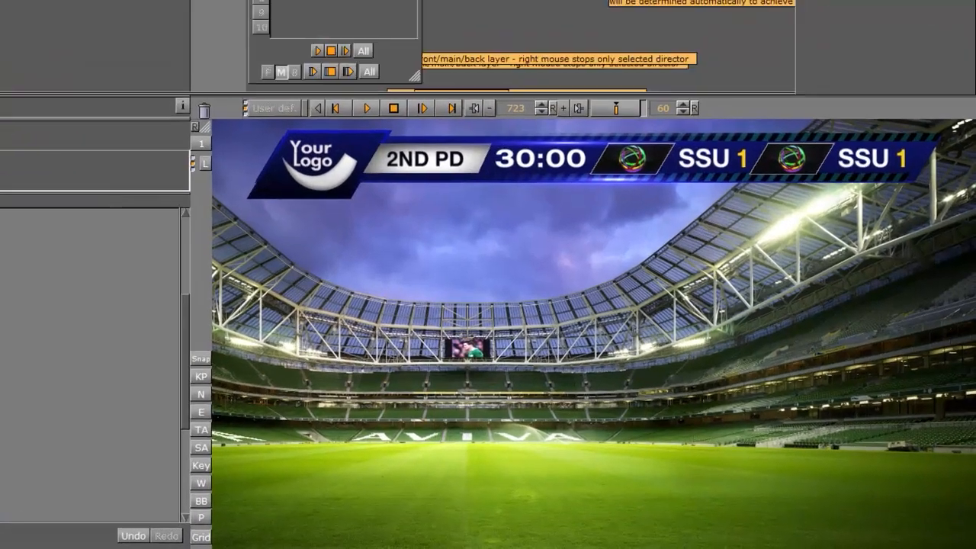
{"action": "left_click", "coordinate": [557, 245]}
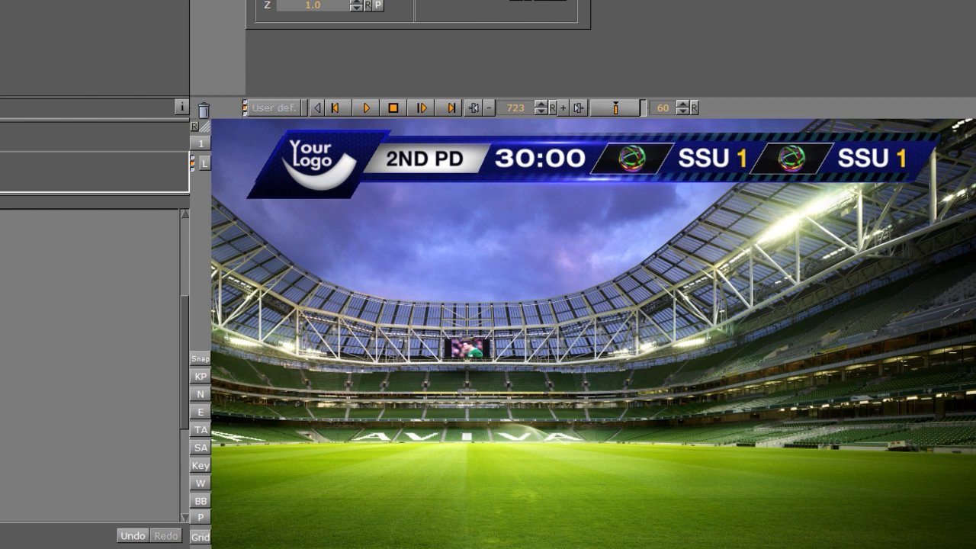
{"action": "key", "text": "Delete"}
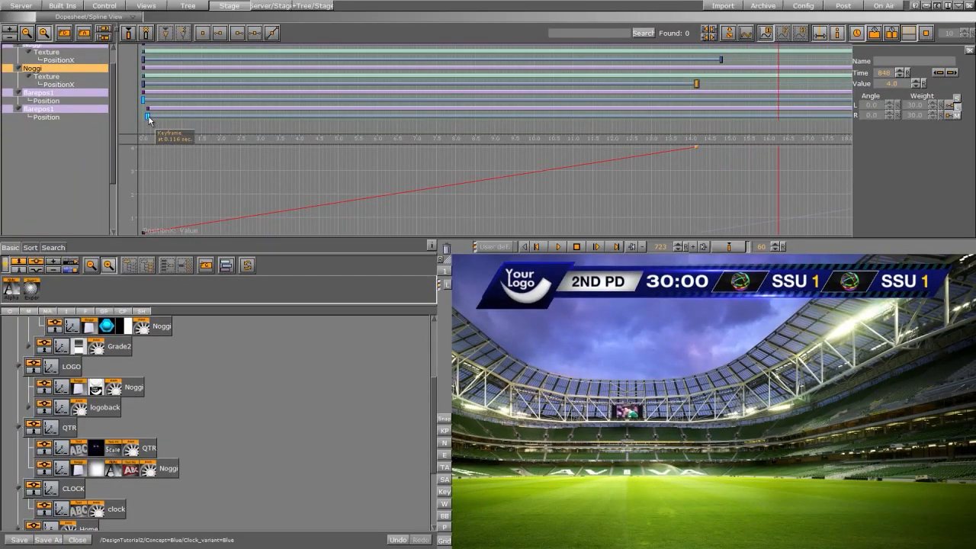
Stretch the second flarepos1's Position keyframes from about 0.4 to 36.6 seconds and play the animation.
{"action": "scroll", "coordinate": [168, 127], "scroll_direction": "down", "scroll_amount": 5}
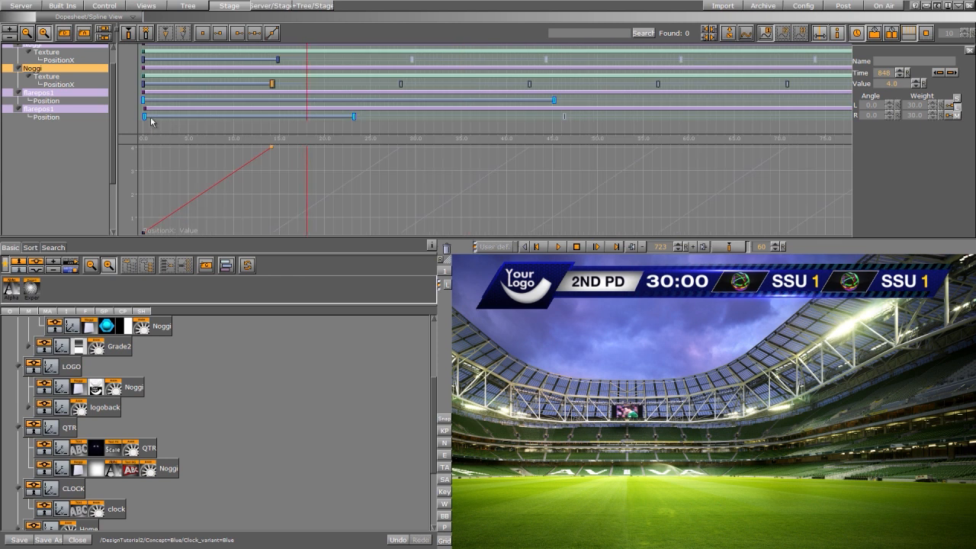
{"action": "left_click_drag", "start_coordinate": [144, 117], "coordinate": [426, 115]}
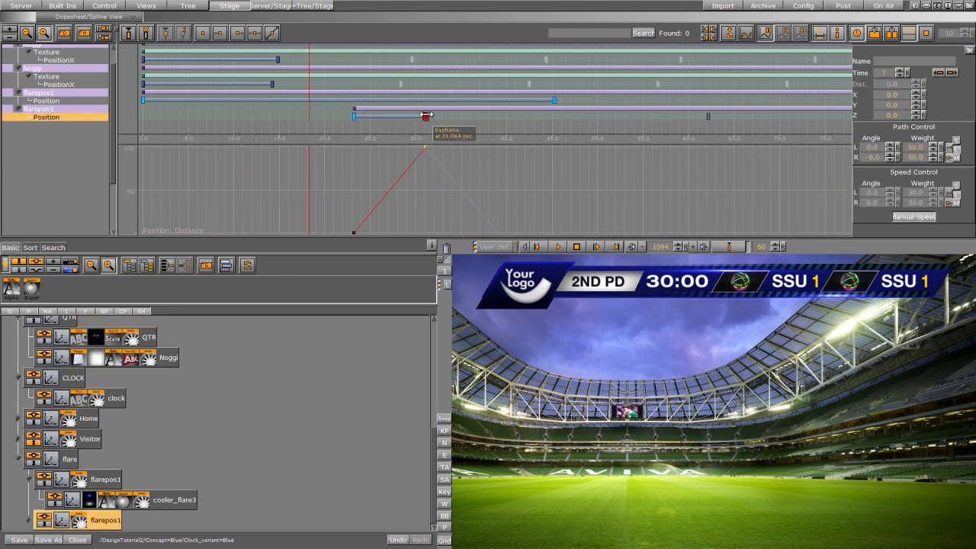
{"action": "left_click_drag", "start_coordinate": [353, 116], "coordinate": [146, 116]}
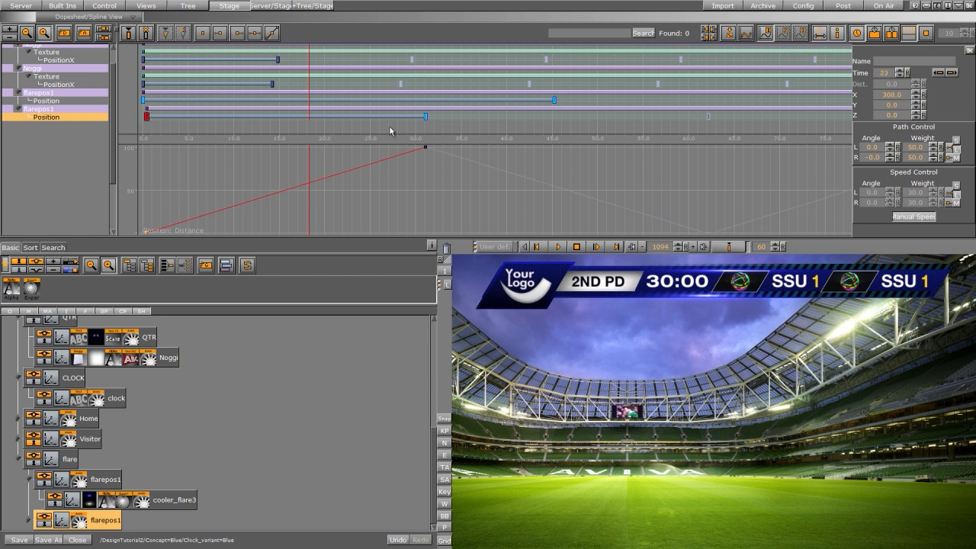
{"action": "left_click_drag", "start_coordinate": [426, 116], "coordinate": [476, 116]}
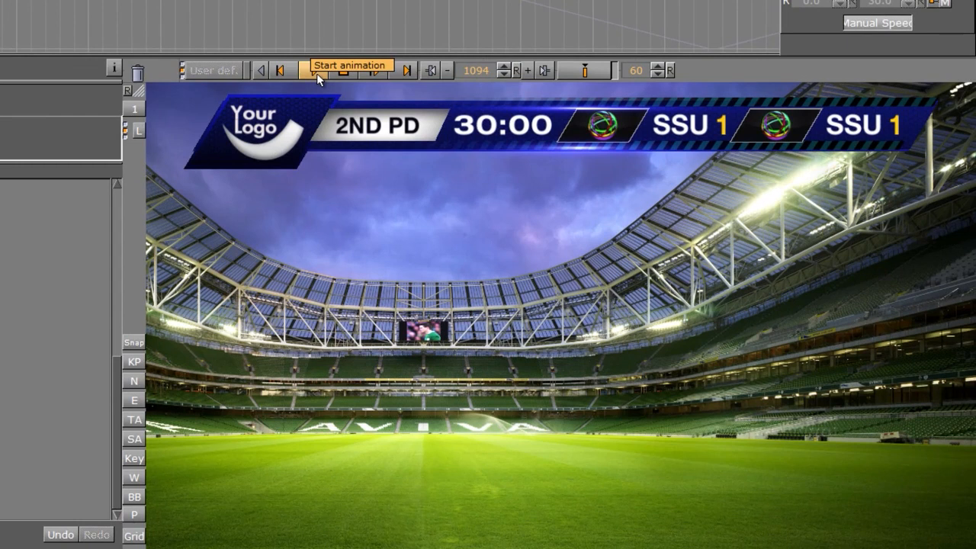
{"action": "left_click", "coordinate": [559, 247]}
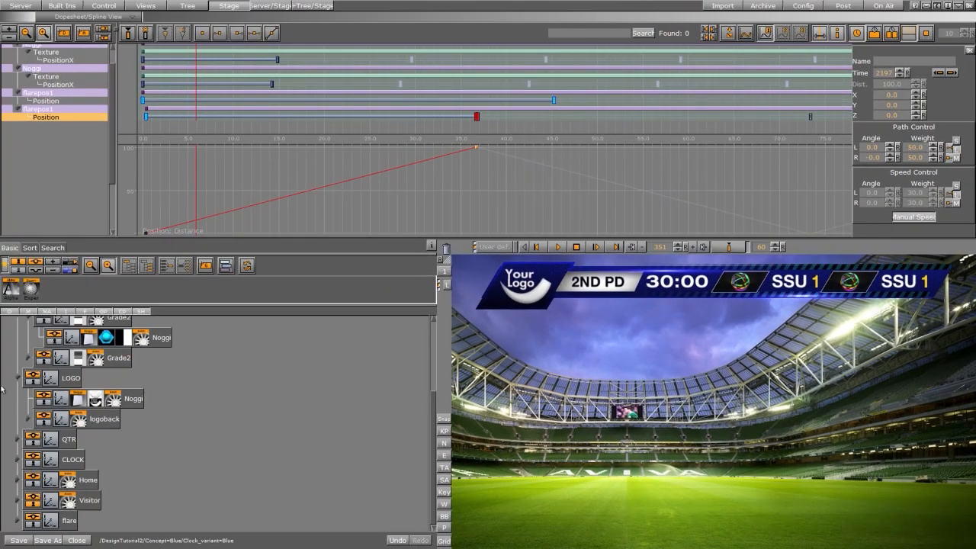
Collapse the LOGO and bg groups and tidy the scene tree so only main's top-level groups are listed.
{"action": "left_click", "coordinate": [17, 378]}
{"action": "left_click", "coordinate": [17, 340]}
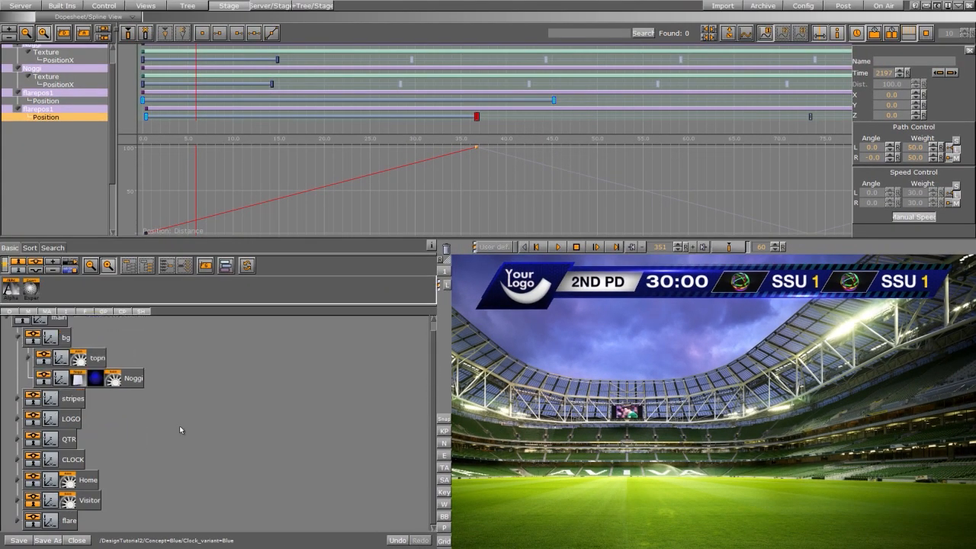
{"action": "left_click_drag", "start_coordinate": [433, 400], "coordinate": [439, 362]}
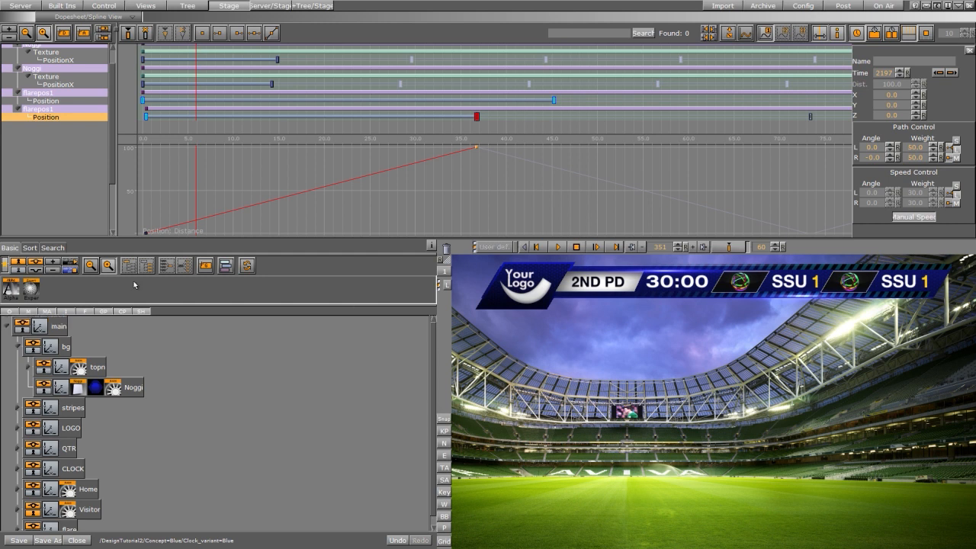
{"action": "left_click", "coordinate": [15, 347]}
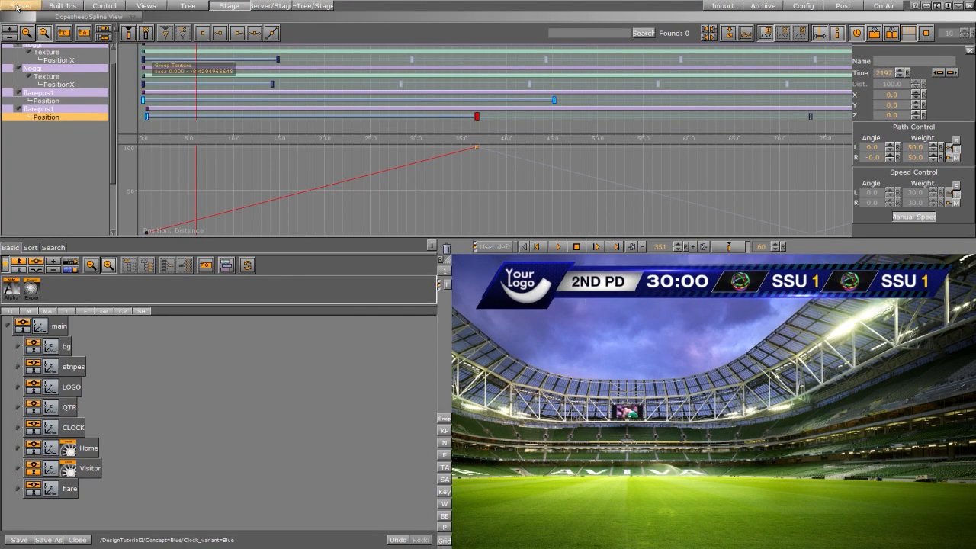
Add the ControlText plugin to the QTR text container inside the QTR group and open its field identifier for editing.
{"action": "left_click", "coordinate": [21, 6]}
{"action": "left_click", "coordinate": [69, 6]}
{"action": "left_click", "coordinate": [39, 50]}
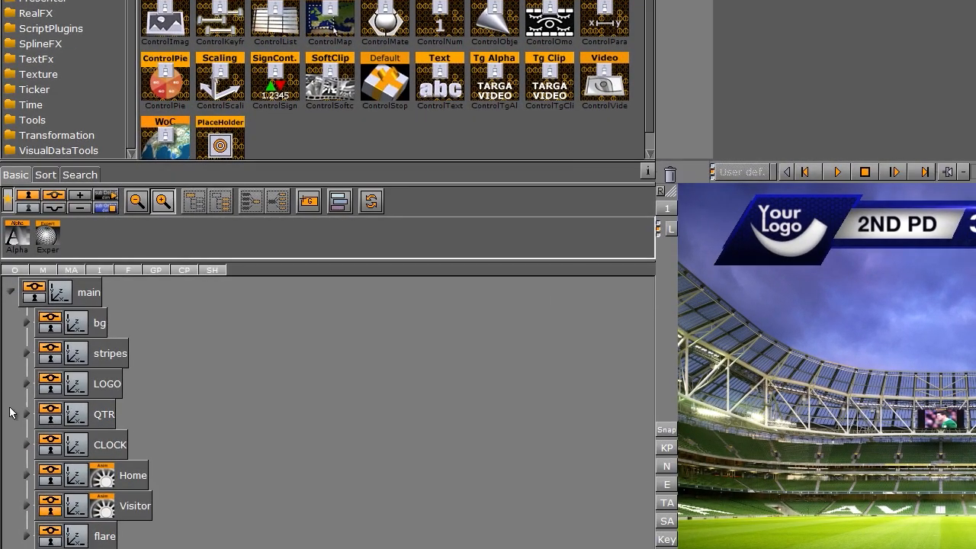
{"action": "left_click", "coordinate": [27, 413]}
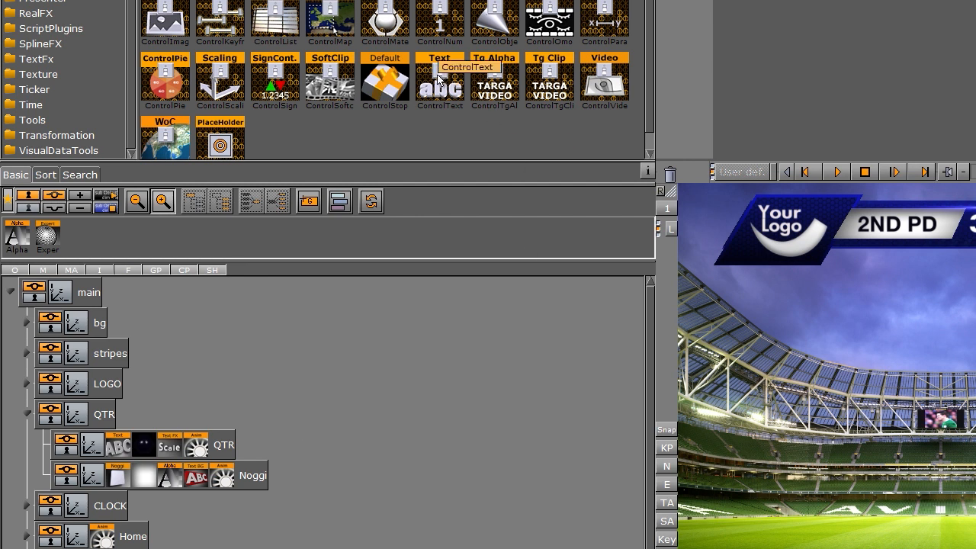
{"action": "left_click_drag", "start_coordinate": [439, 80], "coordinate": [240, 445]}
{"action": "left_click", "coordinate": [194, 448]}
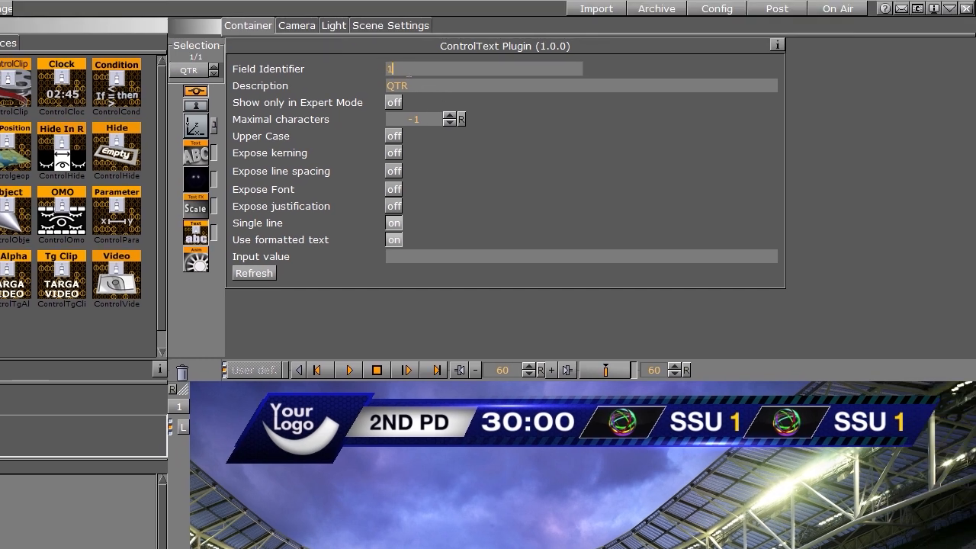
{"action": "left_click_drag", "start_coordinate": [409, 70], "coordinate": [160, 51]}
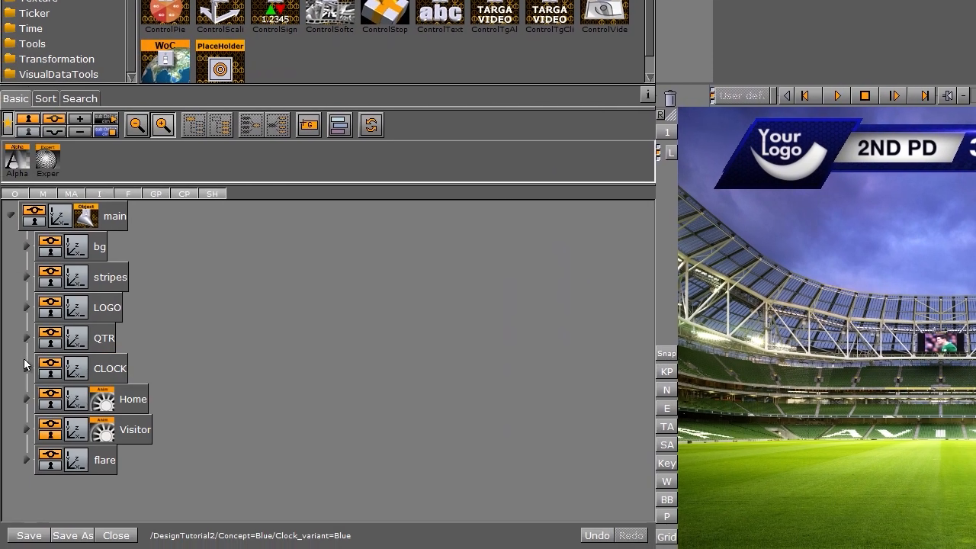
Add the ControlClock plugin to the clock text container inside the CLOCK group.
{"action": "left_click", "coordinate": [26, 367]}
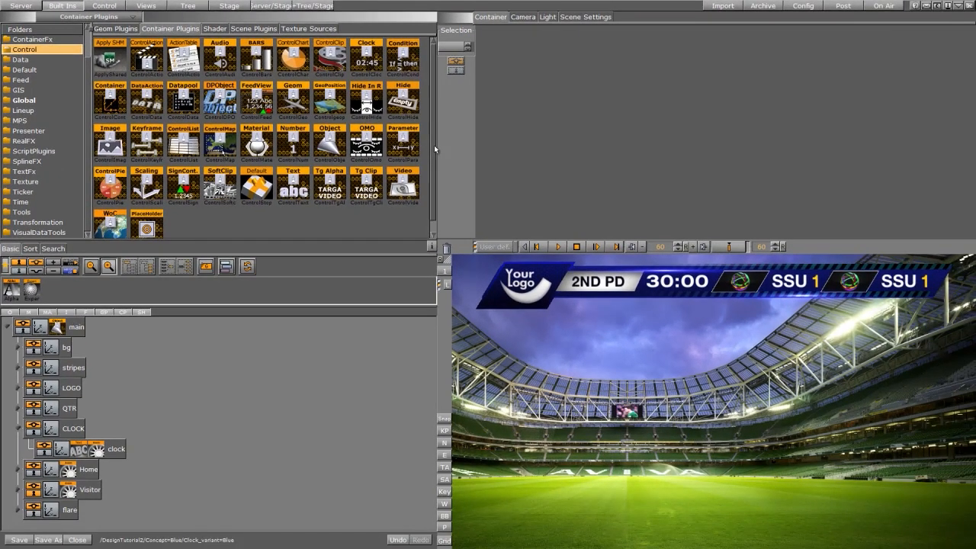
{"action": "left_click_drag", "start_coordinate": [366, 57], "coordinate": [99, 453]}
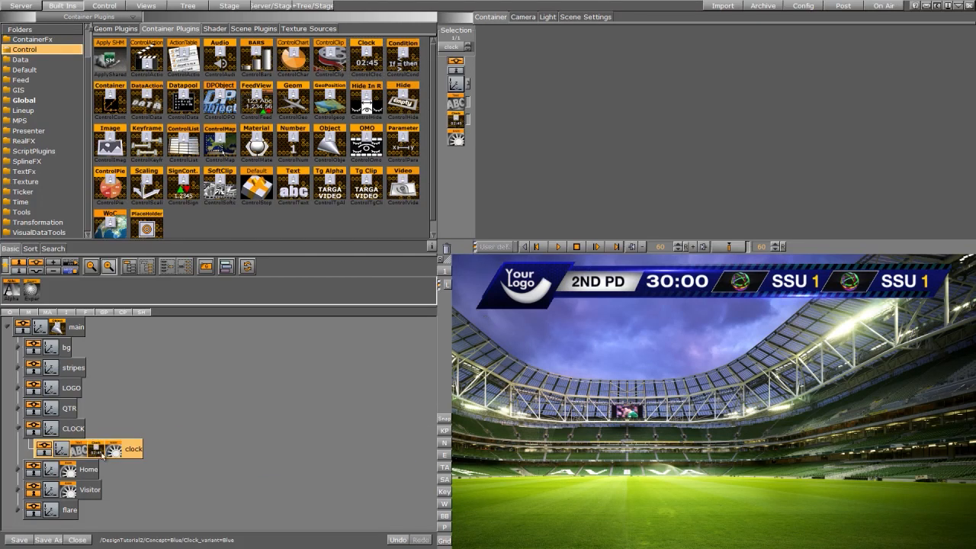
Set the clock's ControlClock field identifier to 2, turn on Expose limit and Expose direction, and choose the Set & Start action.
{"action": "left_click", "coordinate": [93, 451]}
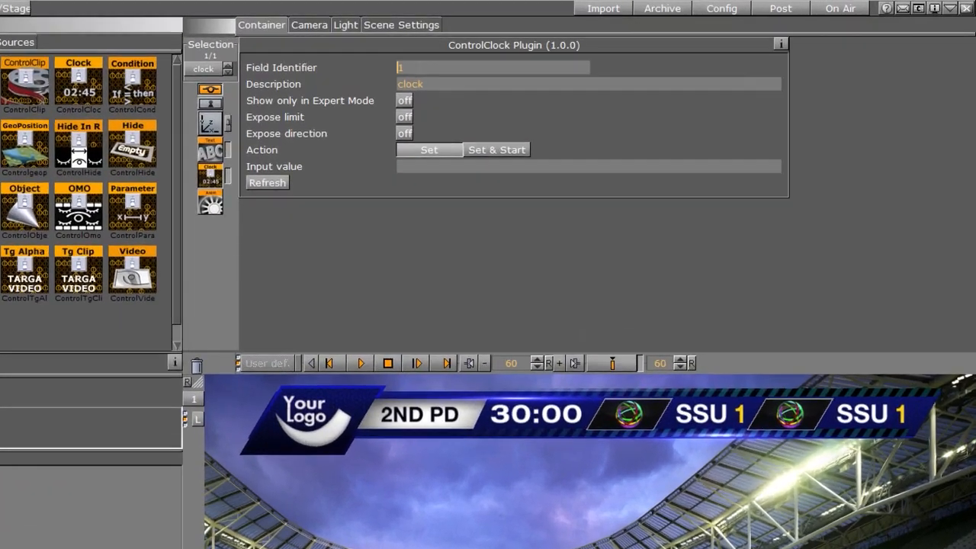
{"action": "type", "text": "2"}
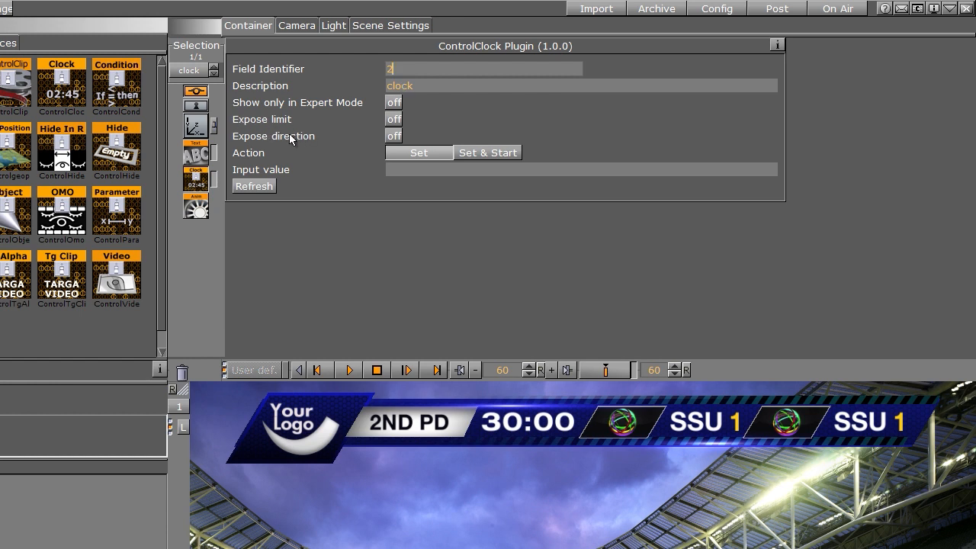
{"action": "left_click", "coordinate": [393, 136]}
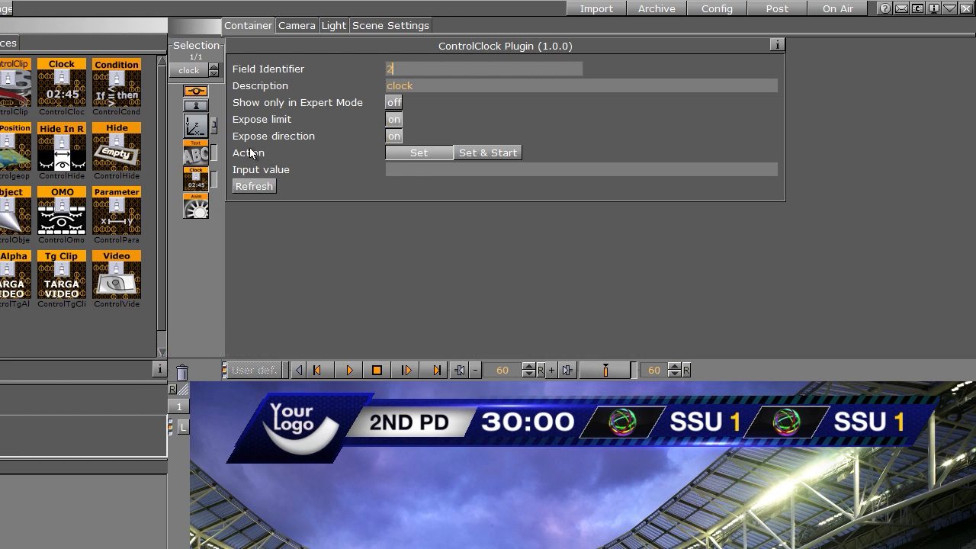
{"action": "left_click", "coordinate": [473, 154]}
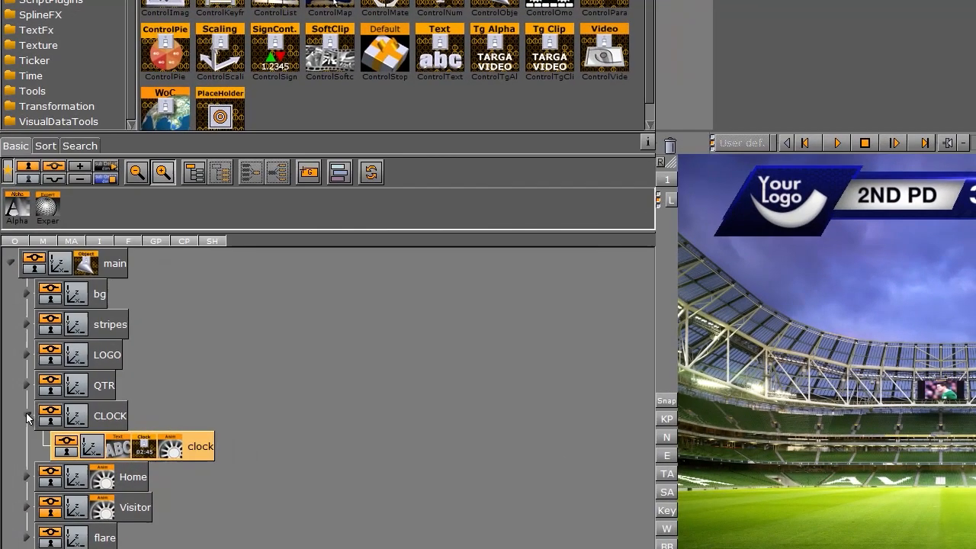
Collapse the CLOCK group, expand Home, and add the ControlText plugin to its teamname container with field identifier 3.
{"action": "left_click", "coordinate": [18, 429]}
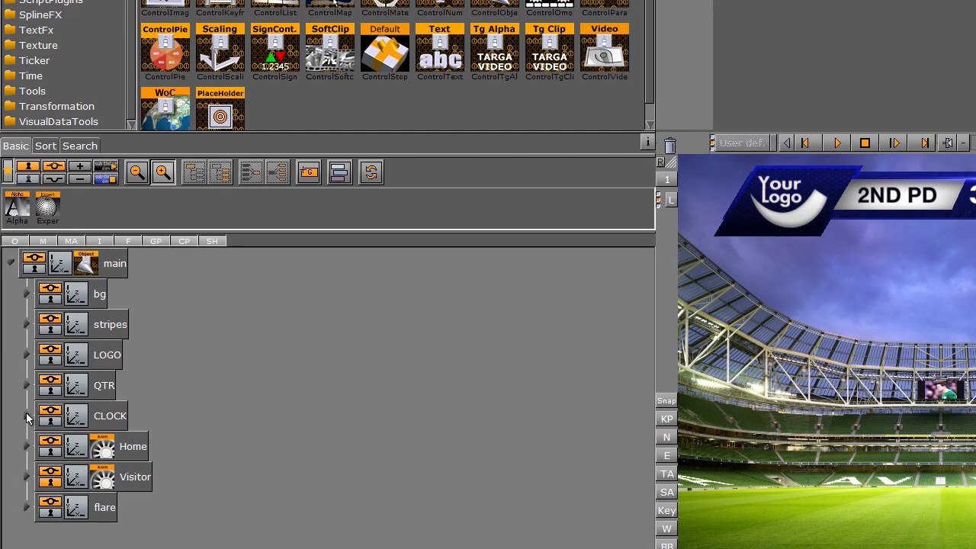
{"action": "left_click", "coordinate": [26, 446]}
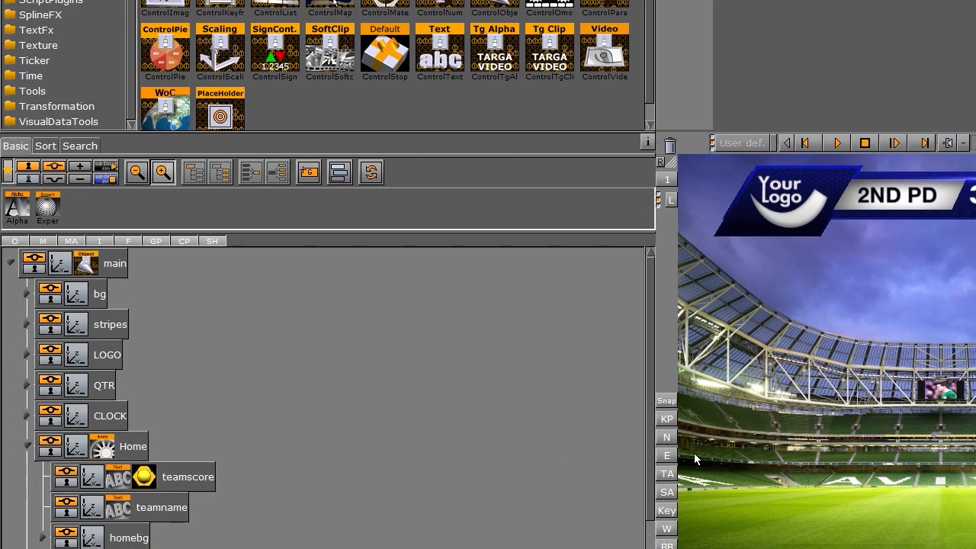
{"action": "scroll", "coordinate": [649, 349], "scroll_direction": "down", "scroll_amount": 1}
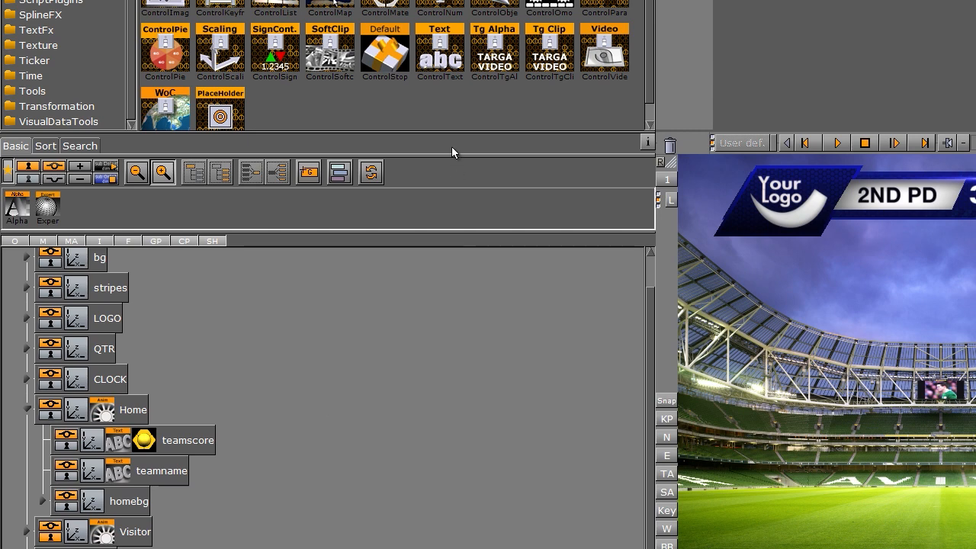
{"action": "left_click_drag", "start_coordinate": [442, 60], "coordinate": [105, 469]}
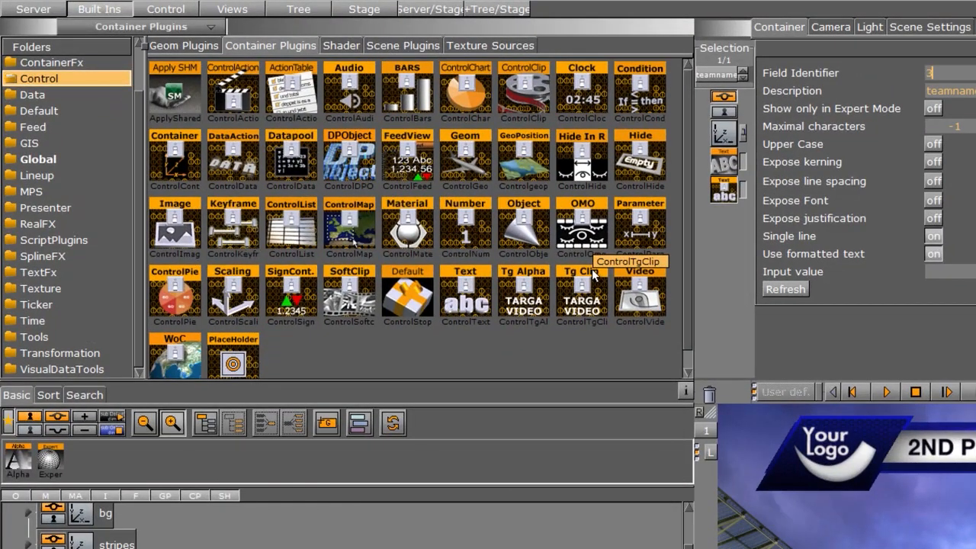
Add the ControlNum plugin to Home's teamscore container with field identifier 5 and 0 decimal places.
{"action": "left_click_drag", "start_coordinate": [465, 226], "coordinate": [152, 548]}
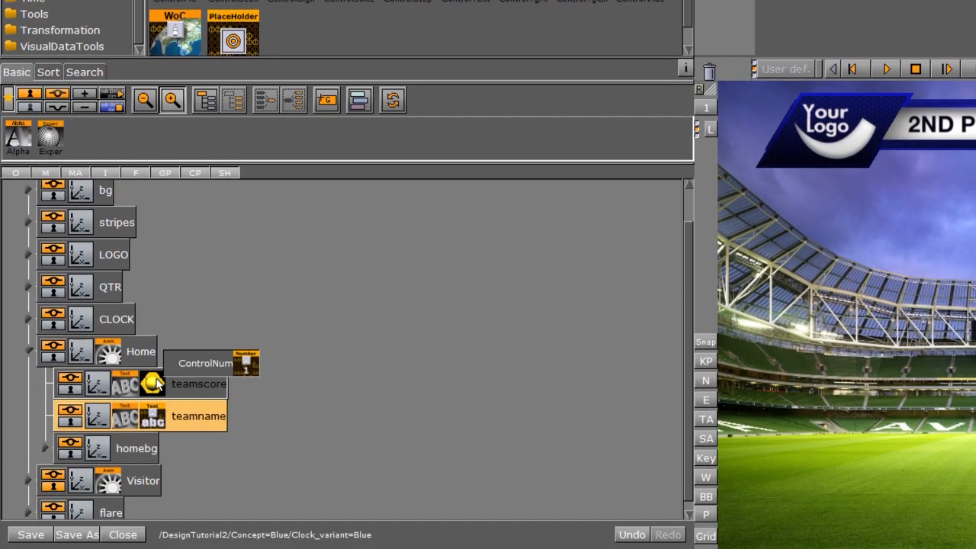
{"action": "left_click_drag", "start_coordinate": [155, 382], "coordinate": [156, 385]}
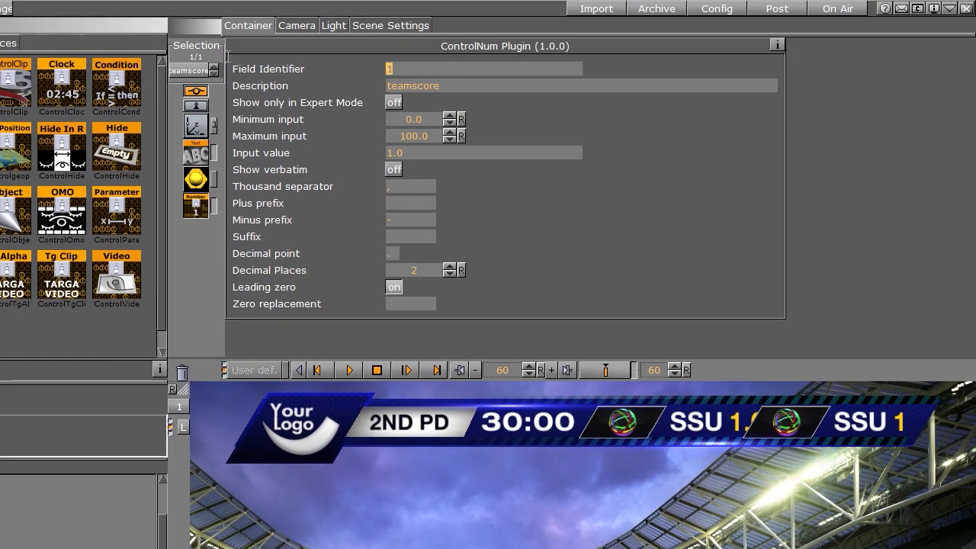
{"action": "type", "text": "5"}
{"action": "left_click", "coordinate": [449, 274]}
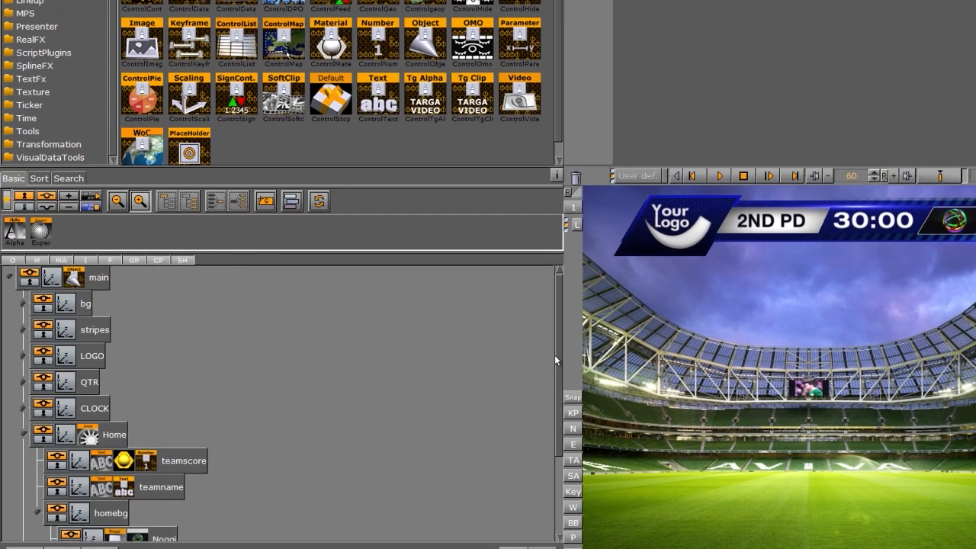
Add the ControlImage plugin to the first Noggi in Home's homebg with field identifier 6, edit its description, and collapse the Home group.
{"action": "scroll", "coordinate": [554, 358], "scroll_direction": "down", "scroll_amount": 3}
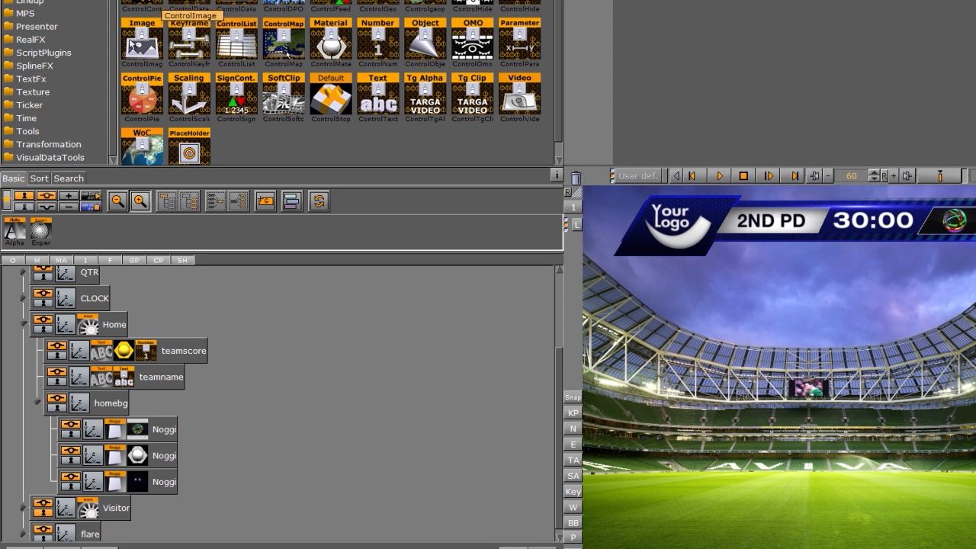
{"action": "left_click_drag", "start_coordinate": [137, 42], "coordinate": [139, 429]}
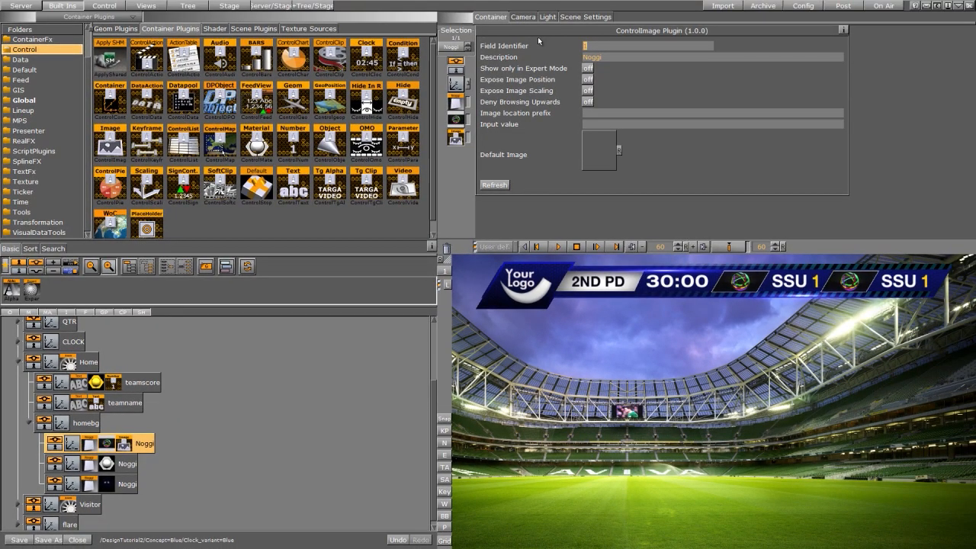
{"action": "type", "text": "6"}
{"action": "key", "text": "Tab"}
{"action": "type", "text": "H"}
{"action": "left_click", "coordinate": [29, 420]}
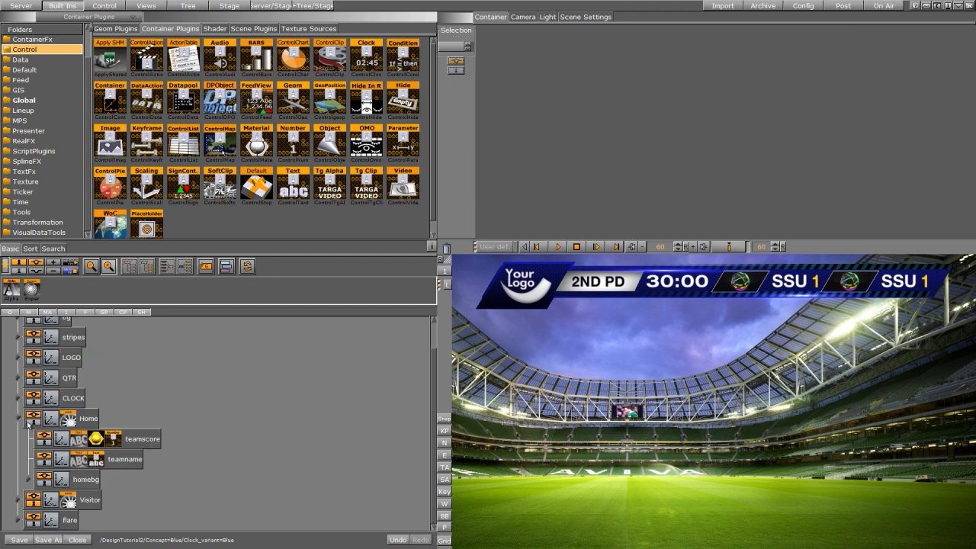
{"action": "left_click", "coordinate": [19, 419]}
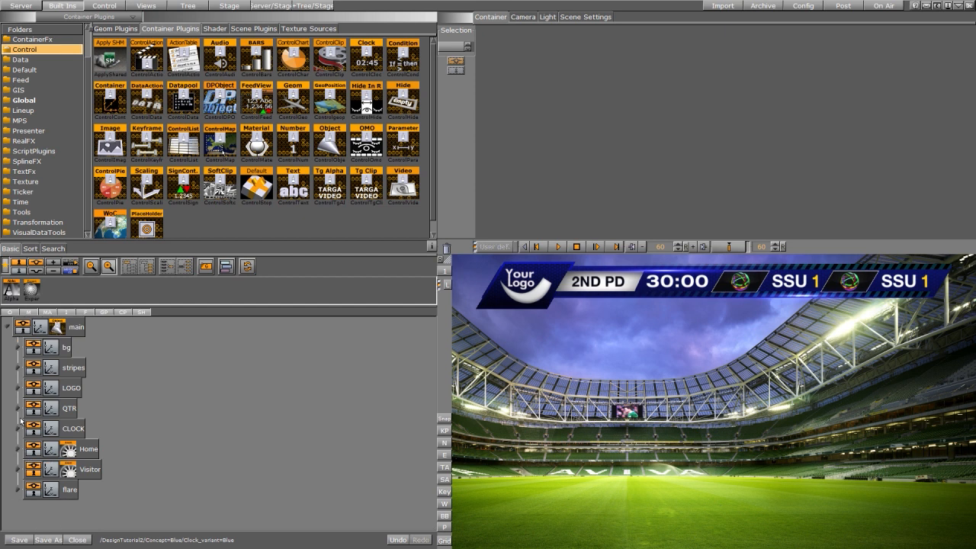
Expand the Visitor group and add the ControlText plugin to its teamname container with field identifier 7.
{"action": "left_click", "coordinate": [16, 469]}
{"action": "left_click_drag", "start_coordinate": [293, 183], "coordinate": [97, 509]}
{"action": "left_click", "coordinate": [98, 509]}
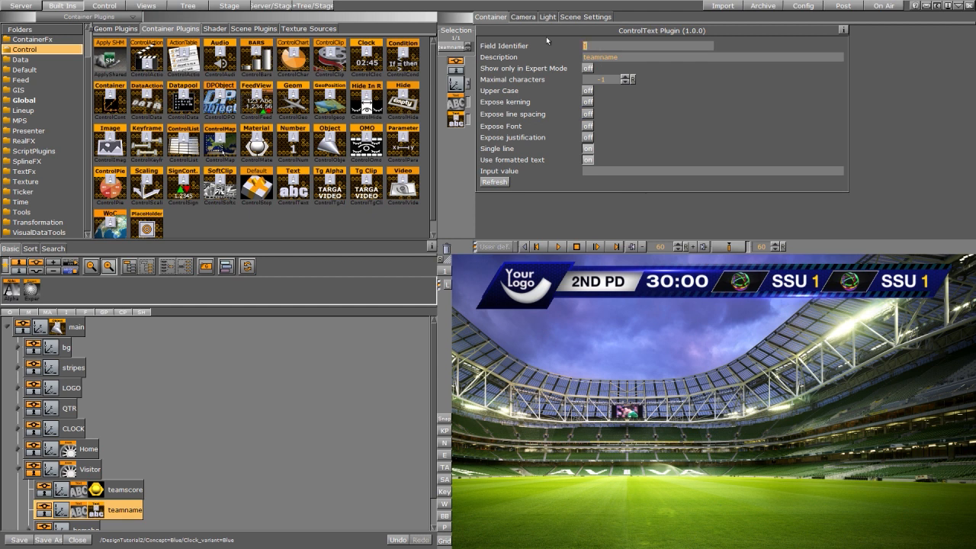
{"action": "type", "text": "7"}
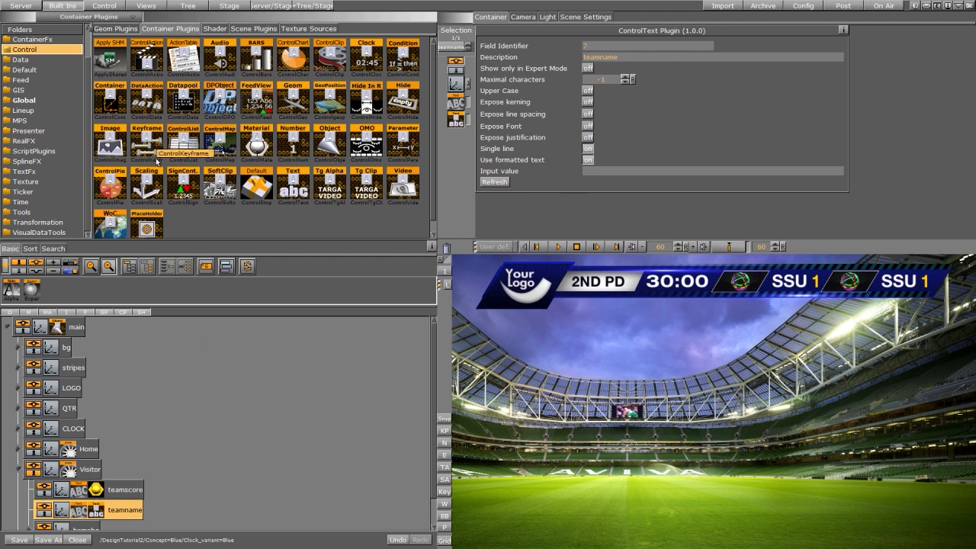
Add the ControlNum plugin to Visitor's teamscore container, setting the field identifier to 8 and decimal places to 0.
{"action": "left_click_drag", "start_coordinate": [292, 142], "coordinate": [118, 489]}
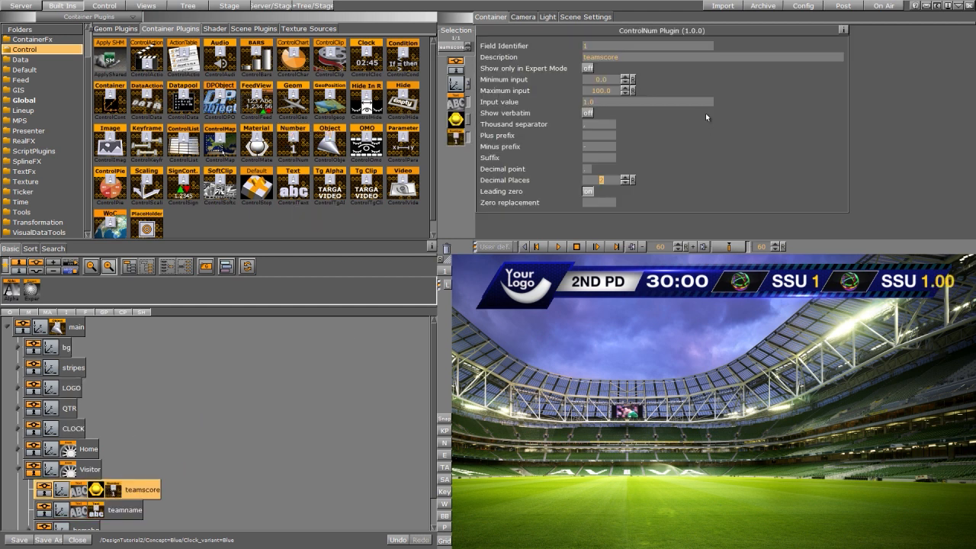
{"action": "left_click_drag", "start_coordinate": [601, 47], "coordinate": [470, 32]}
{"action": "left_click", "coordinate": [625, 182]}
{"action": "left_click", "coordinate": [625, 183]}
Add the ControlImage plugin to the first Noggi in Visitor's homebg with field identifier 9, and collapse the Visitor group.
{"action": "scroll", "coordinate": [431, 367], "scroll_direction": "down", "scroll_amount": 1}
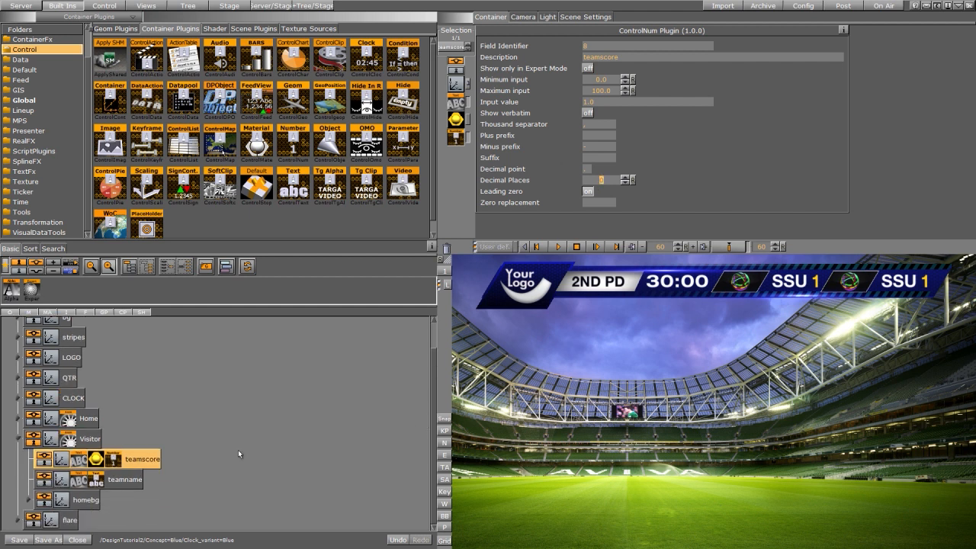
{"action": "left_click", "coordinate": [30, 500]}
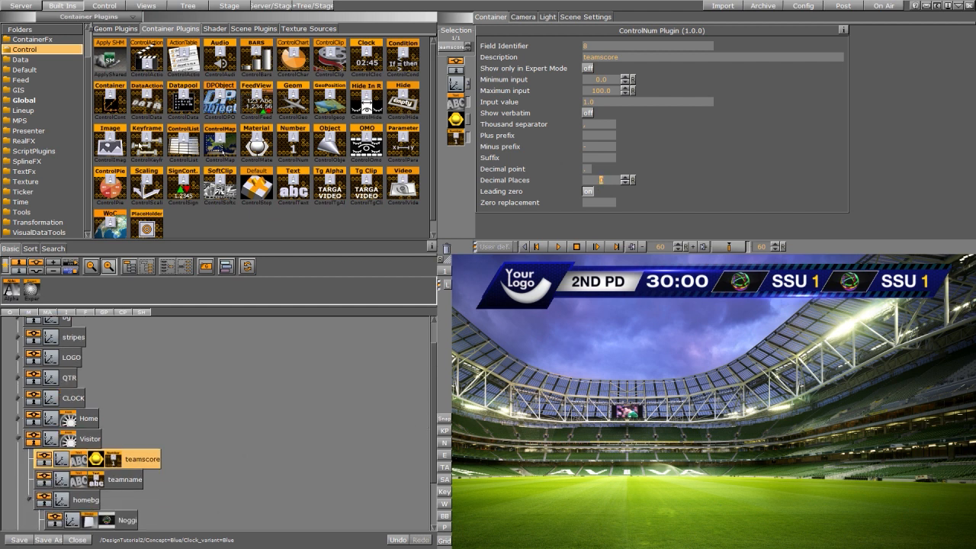
{"action": "left_click_drag", "start_coordinate": [121, 143], "coordinate": [110, 522]}
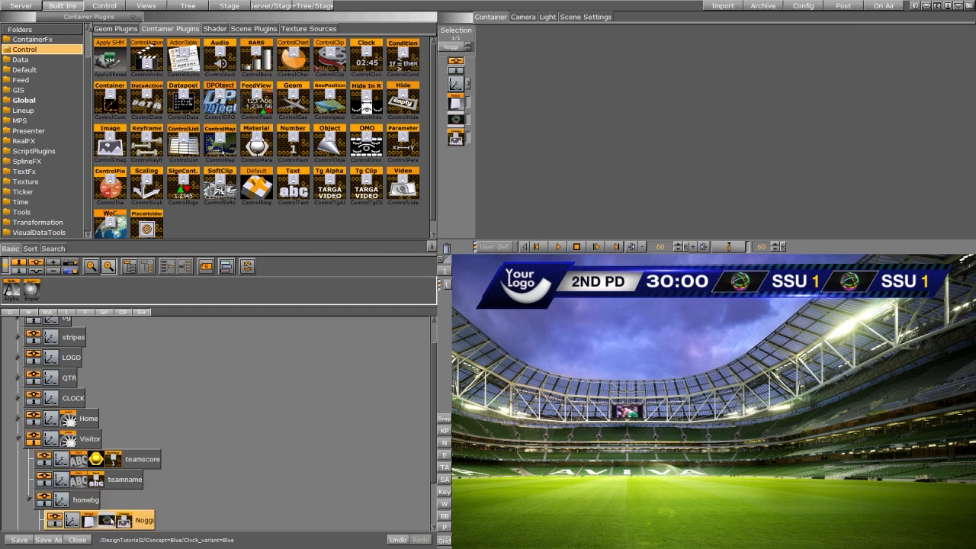
{"action": "left_click", "coordinate": [123, 521]}
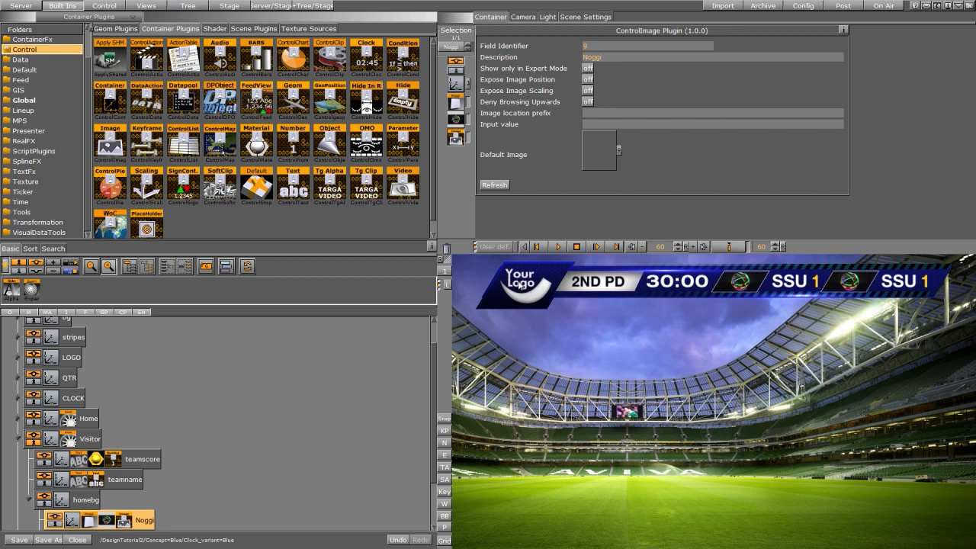
{"action": "left_click", "coordinate": [28, 500]}
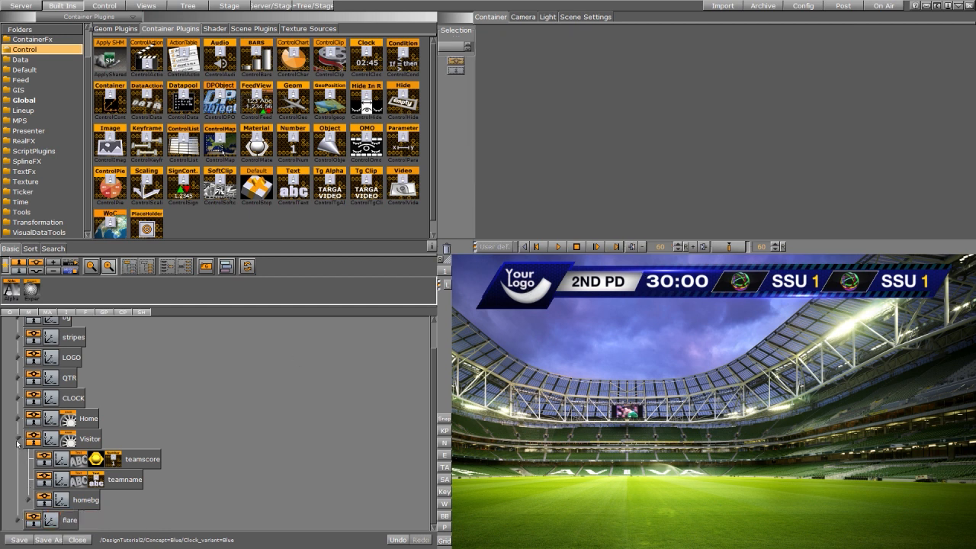
{"action": "left_click", "coordinate": [17, 440]}
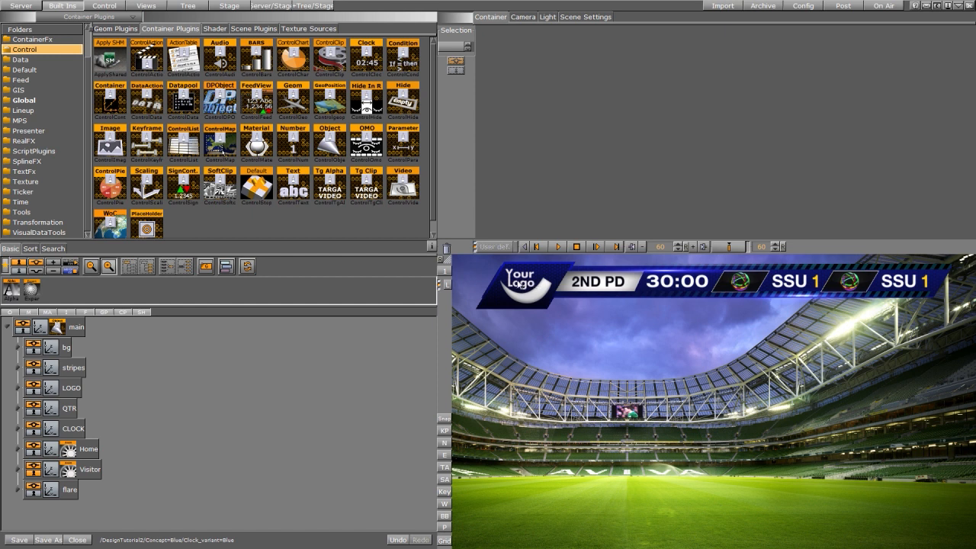
Add the ControlImage plugin to the Noggi container in the LOGO group and save the scene.
{"action": "left_click", "coordinate": [18, 388]}
{"action": "left_click_drag", "start_coordinate": [114, 143], "coordinate": [95, 410]}
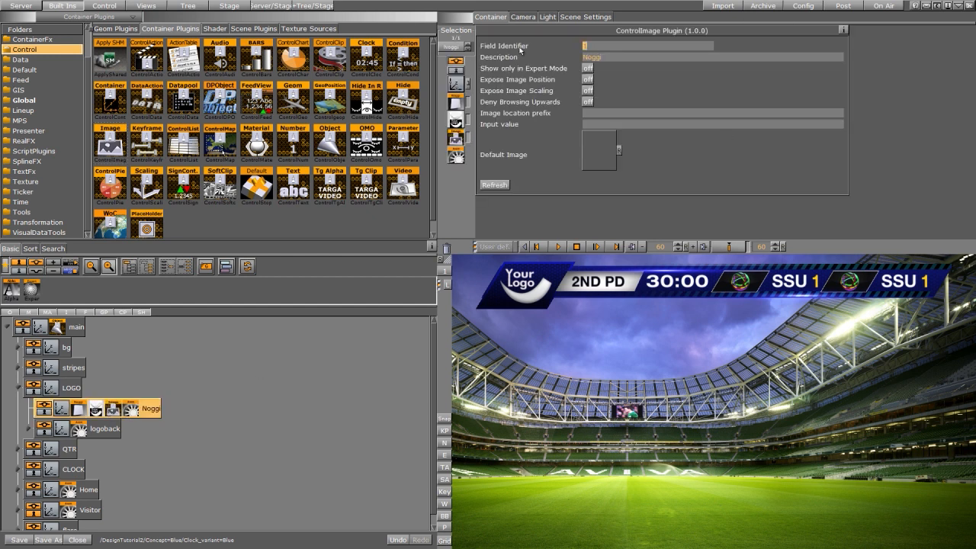
{"action": "left_click", "coordinate": [19, 539]}
Add a stop to the Default director at 1.0 second on the stage timeline.
{"action": "left_click", "coordinate": [227, 6]}
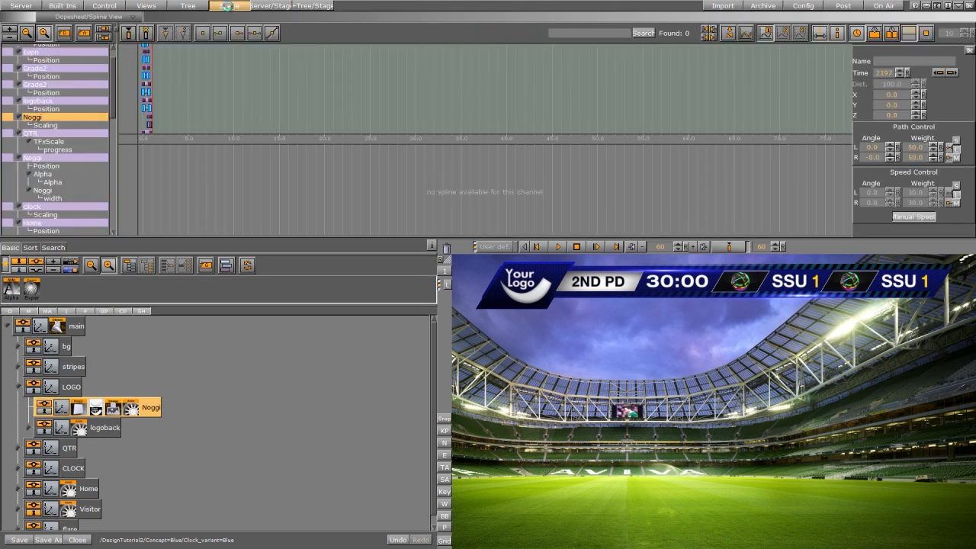
{"action": "scroll", "coordinate": [240, 92], "scroll_direction": "up", "scroll_amount": 8}
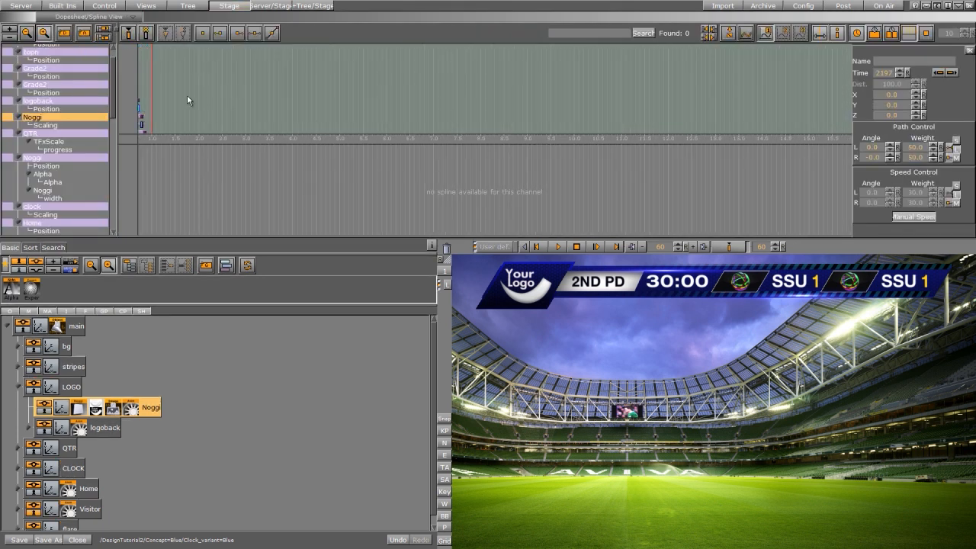
{"action": "right_click_drag", "start_coordinate": [187, 99], "coordinate": [344, 111]}
{"action": "middle_click_drag", "start_coordinate": [343, 112], "coordinate": [550, 166]}
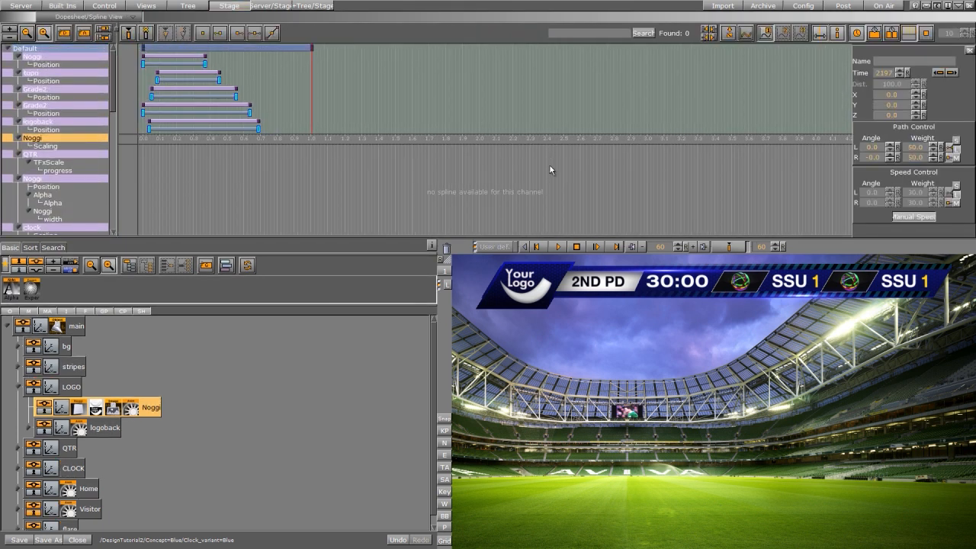
{"action": "left_click_drag", "start_coordinate": [296, 99], "coordinate": [315, 89]}
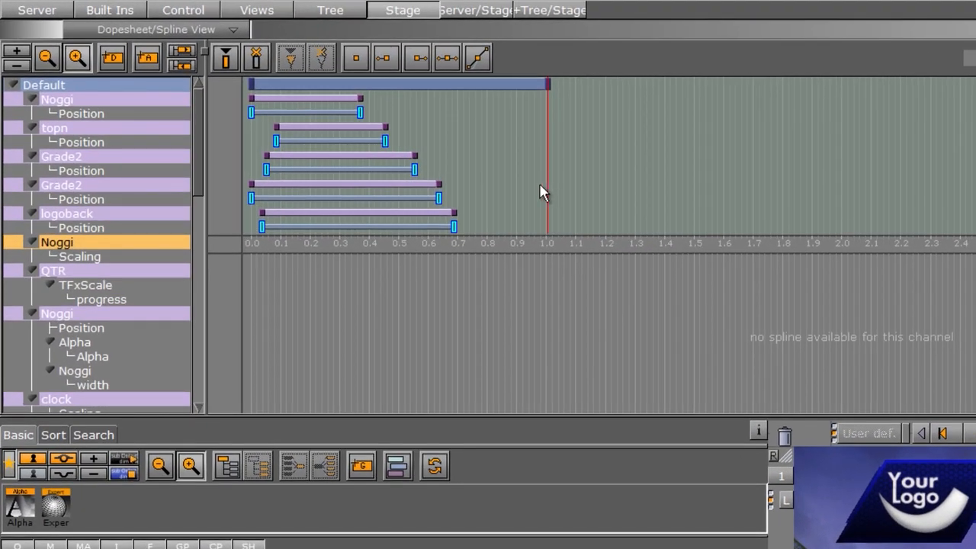
{"action": "left_click", "coordinate": [66, 86]}
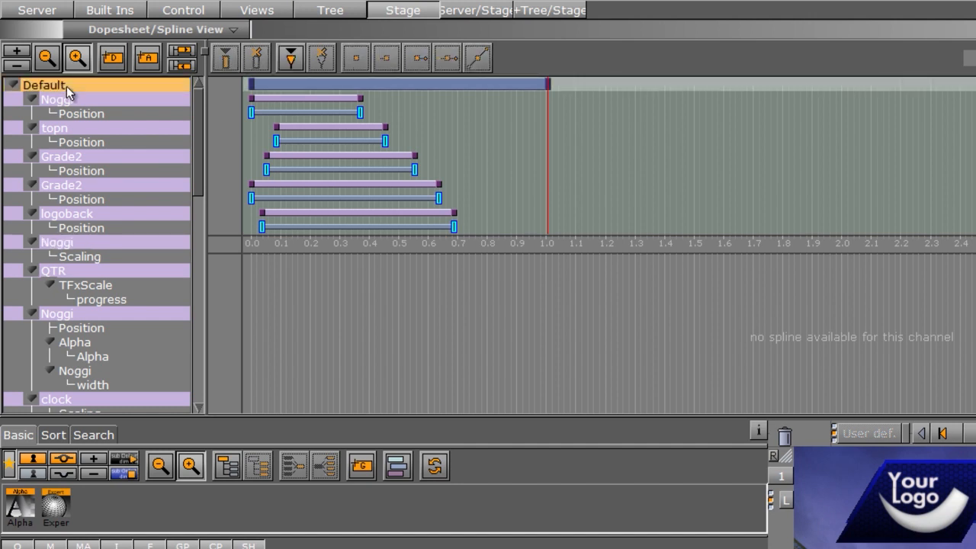
{"action": "left_click", "coordinate": [290, 58]}
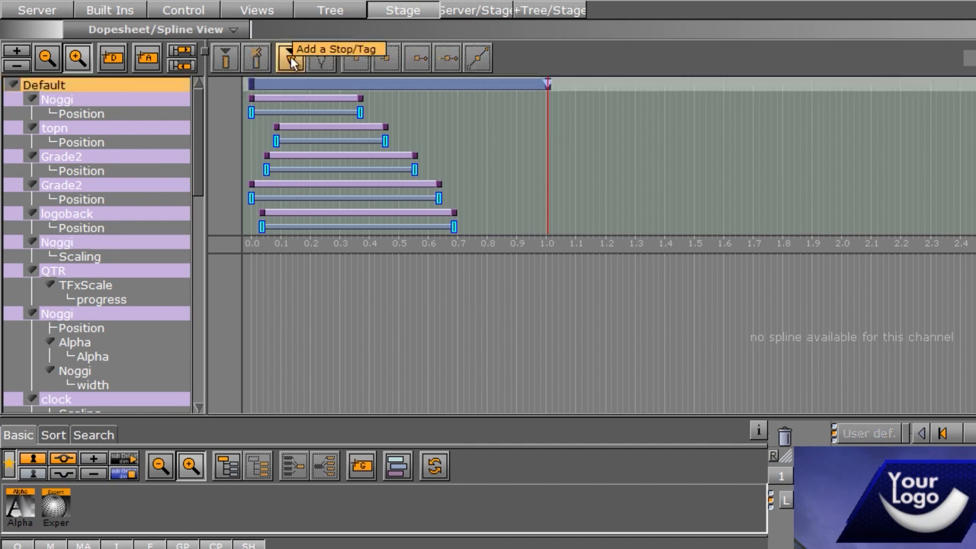
Enlarge the keyframe area, collapse the Default director, and scrub the timeline to about 1.97 seconds to examine the loop director.
{"action": "mouse_move", "coordinate": [548, 151]}
{"action": "left_mouse_down"}
{"action": "mouse_move", "coordinate": [565, 152]}
{"action": "mouse_move", "coordinate": [545, 154]}
{"action": "left_mouse_up"}
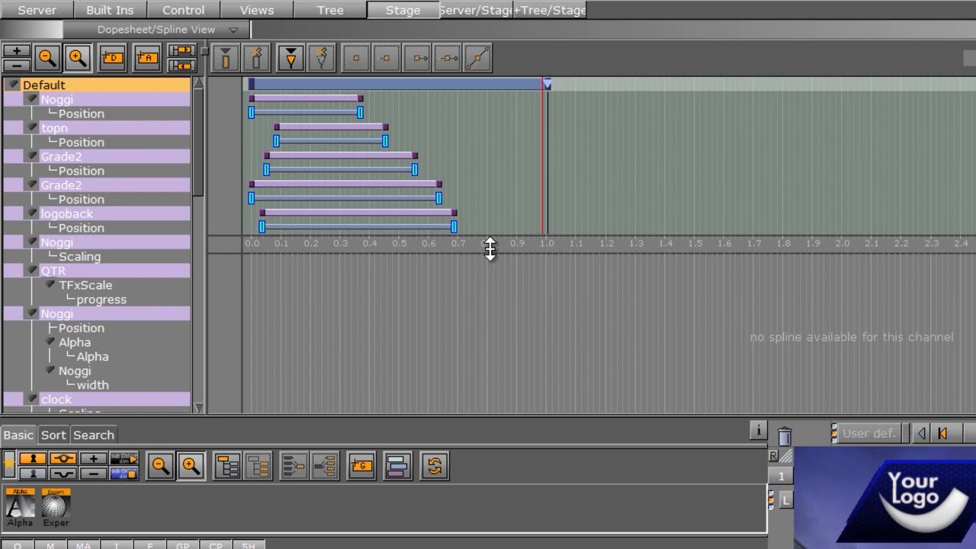
{"action": "left_click_drag", "start_coordinate": [489, 249], "coordinate": [453, 406]}
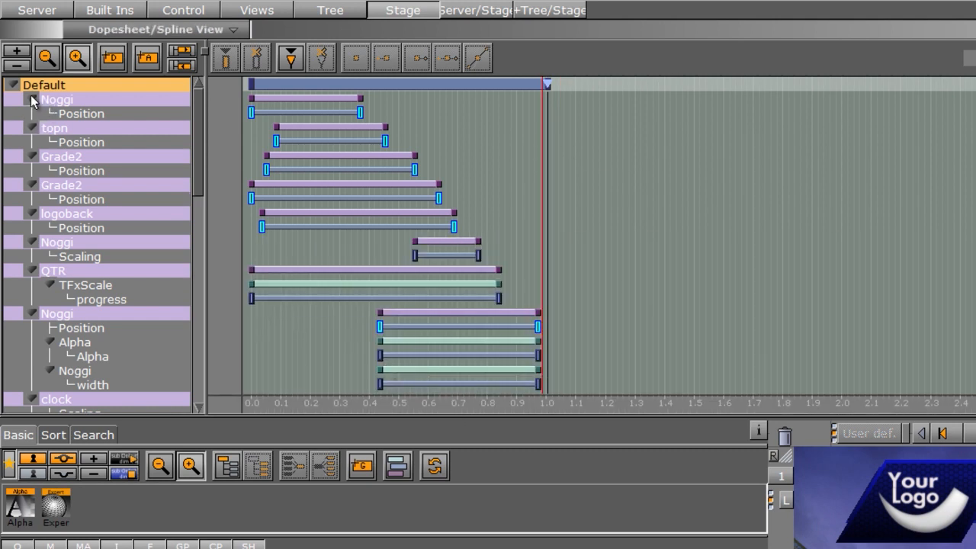
{"action": "left_click", "coordinate": [13, 85]}
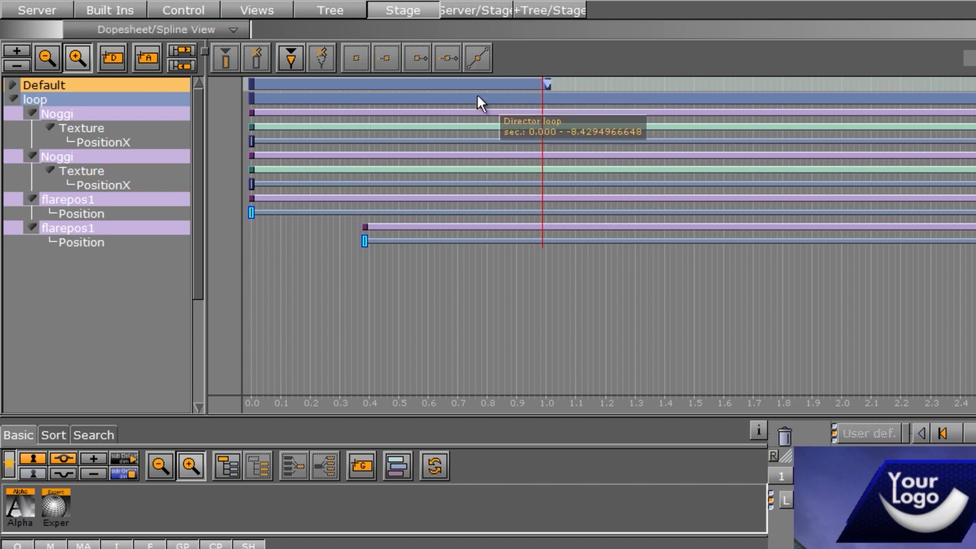
{"action": "left_click_drag", "start_coordinate": [534, 361], "coordinate": [836, 345]}
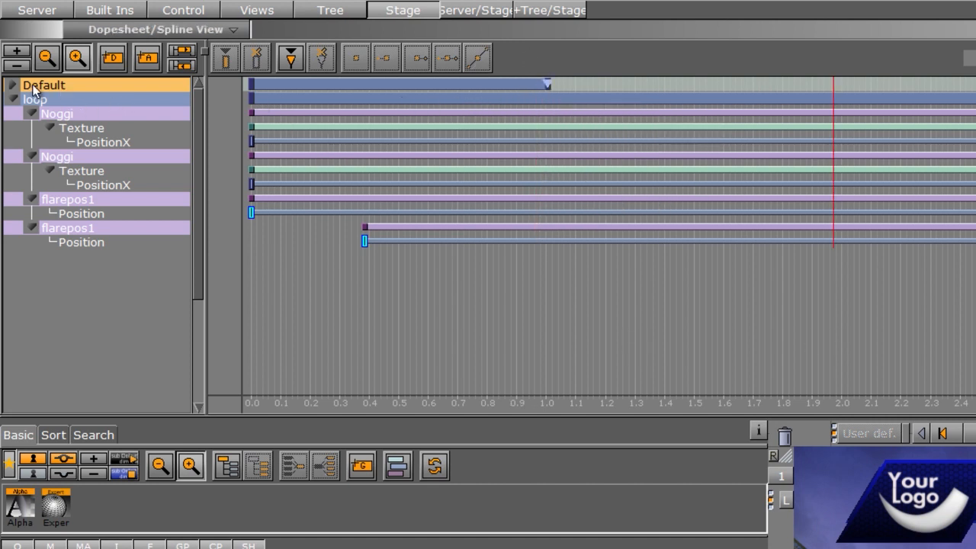
Expand the Default director and build out-animations for the first Noggi and topn by copying end and start Position keyframes to about 1.03 and 1.12–1.15 seconds.
{"action": "left_click", "coordinate": [13, 85]}
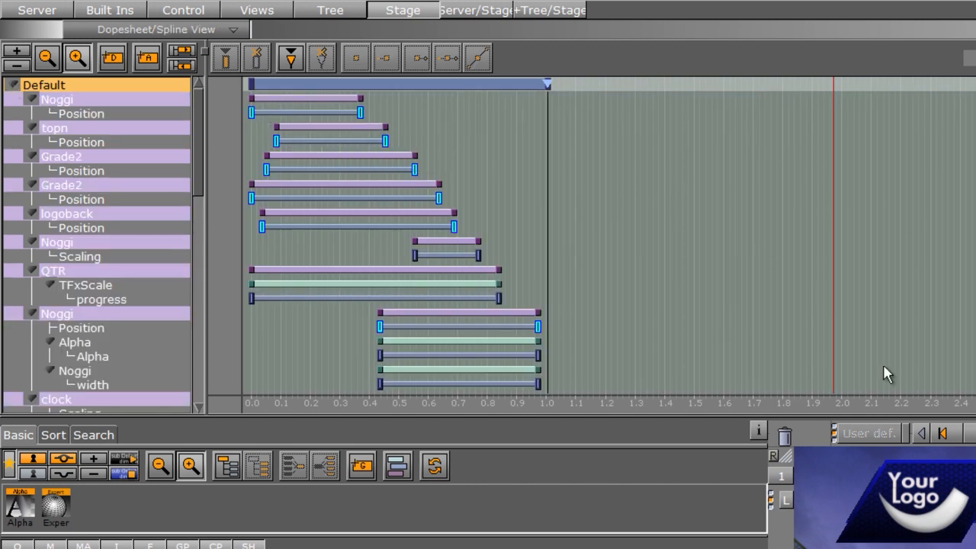
{"action": "left_click_drag", "start_coordinate": [599, 153], "coordinate": [547, 172]}
{"action": "left_click_drag", "start_coordinate": [360, 112], "coordinate": [560, 143]}
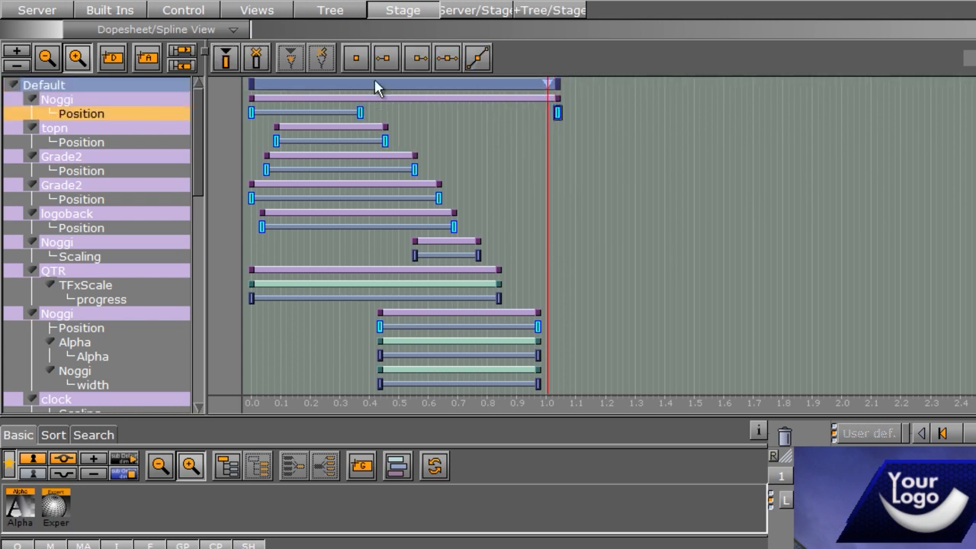
{"action": "left_click_drag", "start_coordinate": [251, 112], "coordinate": [583, 134]}
{"action": "left_click_drag", "start_coordinate": [384, 141], "coordinate": [556, 140]}
{"action": "left_click_drag", "start_coordinate": [276, 141], "coordinate": [589, 163]}
Copy both Grade2 containers' end Position keyframes to about 1.05 seconds and their start keyframes to about 1.20 and 1.24 seconds.
{"action": "left_click_drag", "start_coordinate": [414, 168], "coordinate": [562, 173]}
{"action": "left_click_drag", "start_coordinate": [266, 168], "coordinate": [607, 173]}
{"action": "left_click_drag", "start_coordinate": [440, 198], "coordinate": [562, 197]}
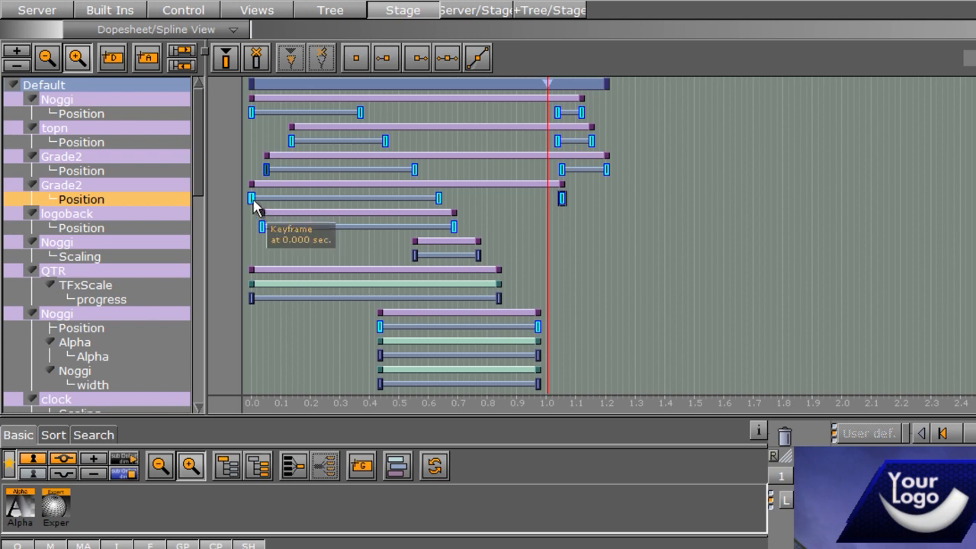
{"action": "left_click_drag", "start_coordinate": [252, 199], "coordinate": [618, 262]}
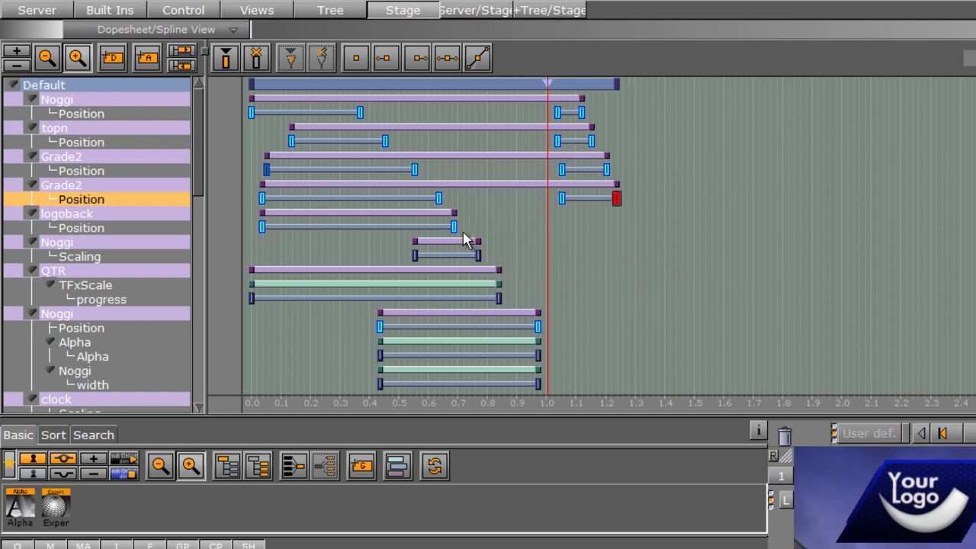
Copy end and start keyframes past the stop: logoback's Position to about 1.05 and 1.14 seconds, Noggi's Scaling to about 1.03 and 1.24 seconds.
{"action": "left_click_drag", "start_coordinate": [454, 226], "coordinate": [562, 226]}
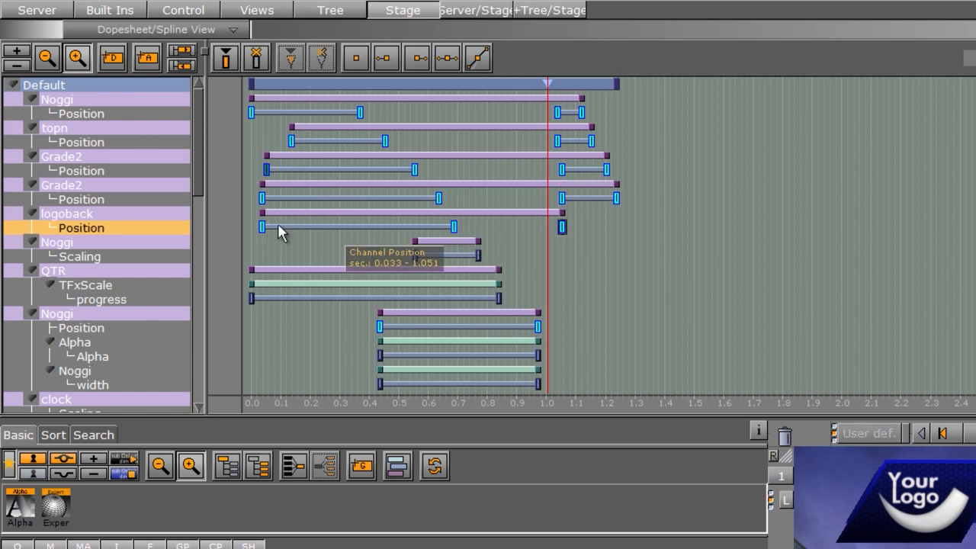
{"action": "left_click_drag", "start_coordinate": [262, 226], "coordinate": [587, 251]}
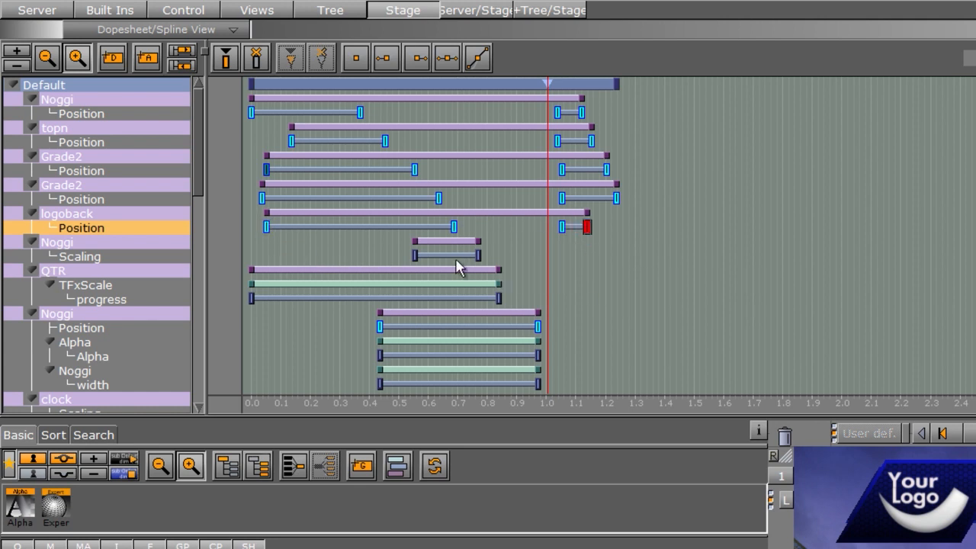
{"action": "left_click_drag", "start_coordinate": [477, 255], "coordinate": [557, 255]}
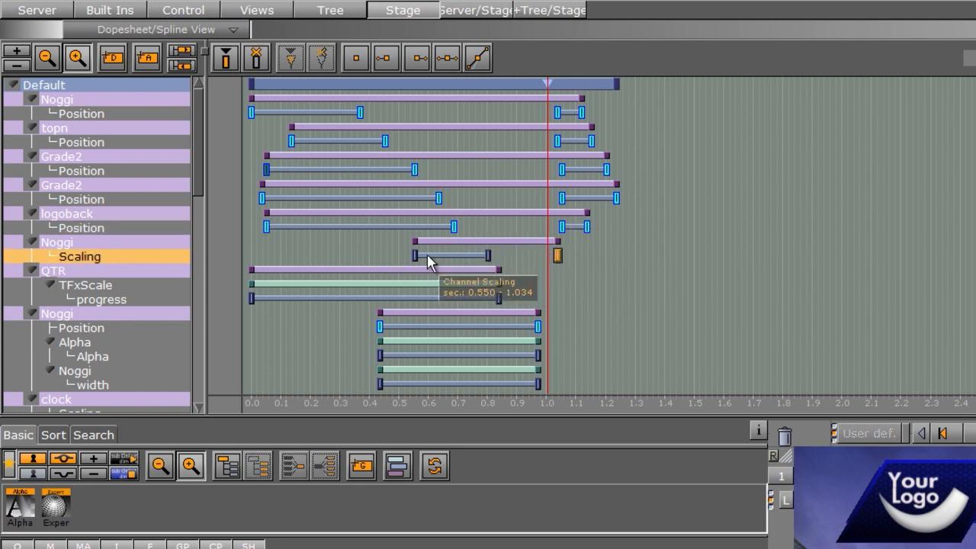
{"action": "left_click_drag", "start_coordinate": [416, 256], "coordinate": [619, 277]}
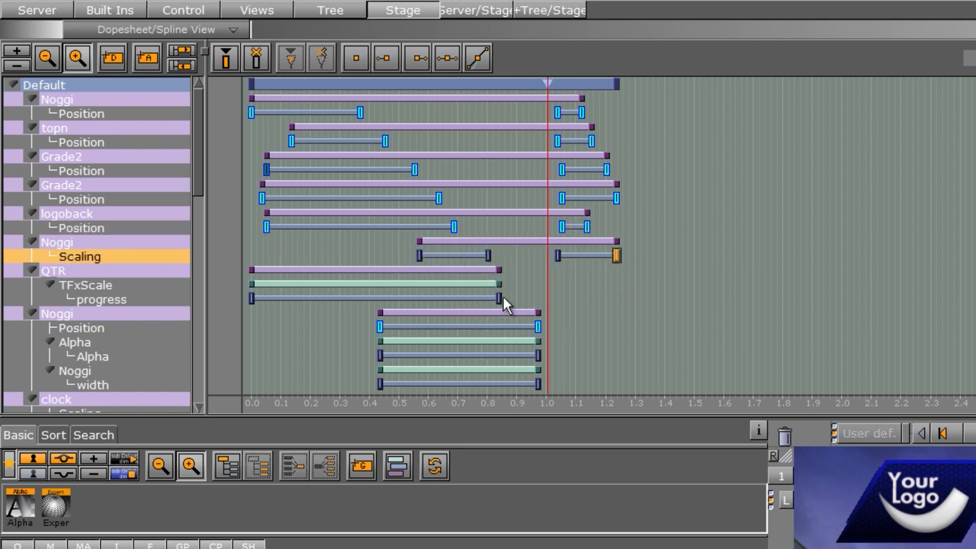
Copy the end and start keyframes of QTR's progress and the following Noggi's Position past the stop, ending at about 1.19 and 1.18 seconds.
{"action": "left_click_drag", "start_coordinate": [500, 298], "coordinate": [577, 297]}
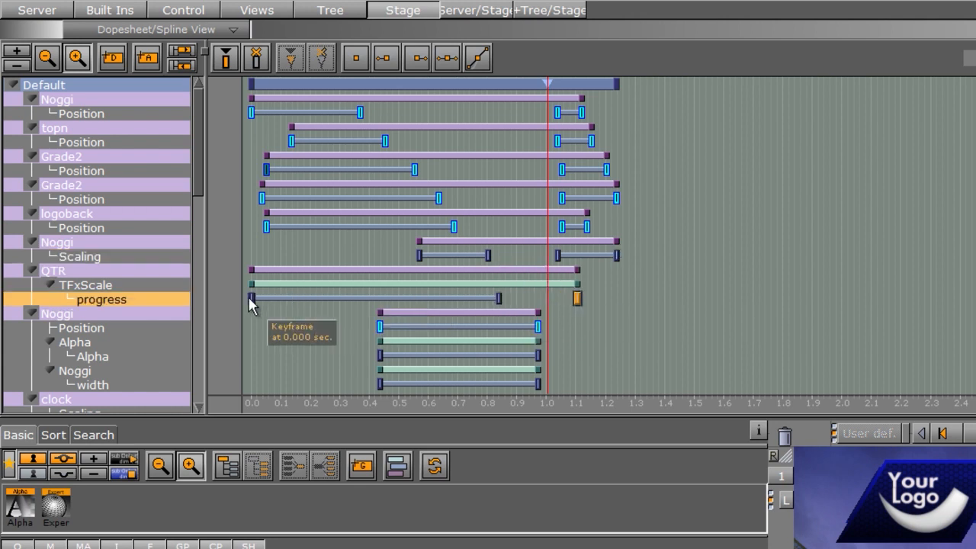
{"action": "left_click_drag", "start_coordinate": [251, 298], "coordinate": [602, 325], "text": "ctrl"}
{"action": "left_click_drag", "start_coordinate": [538, 326], "coordinate": [572, 320], "text": "ctrl"}
{"action": "left_click_drag", "start_coordinate": [378, 326], "coordinate": [592, 332], "text": "ctrl"}
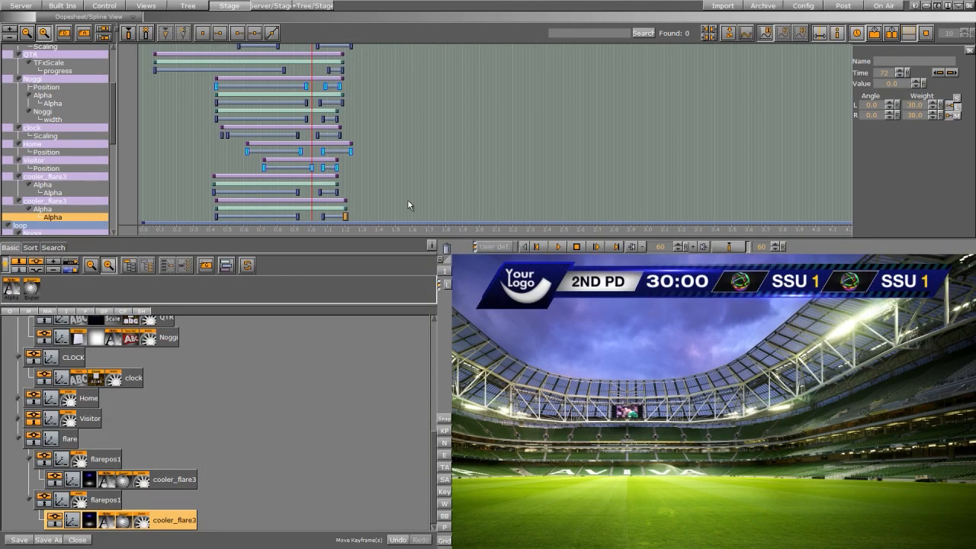
Play the animation up to the stop, continue it through the out-animation, and collapse the CLOCK group.
{"action": "left_click", "coordinate": [559, 248]}
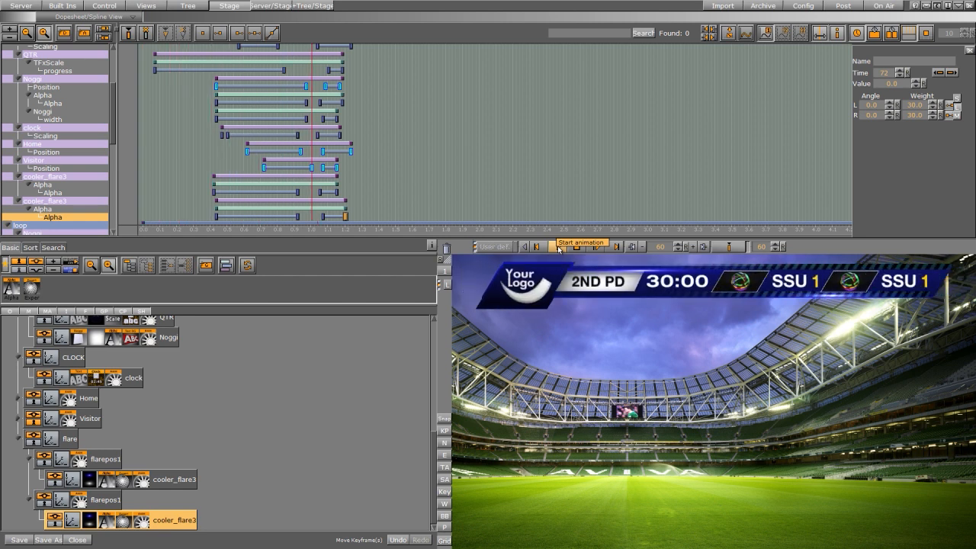
{"action": "left_click", "coordinate": [558, 248]}
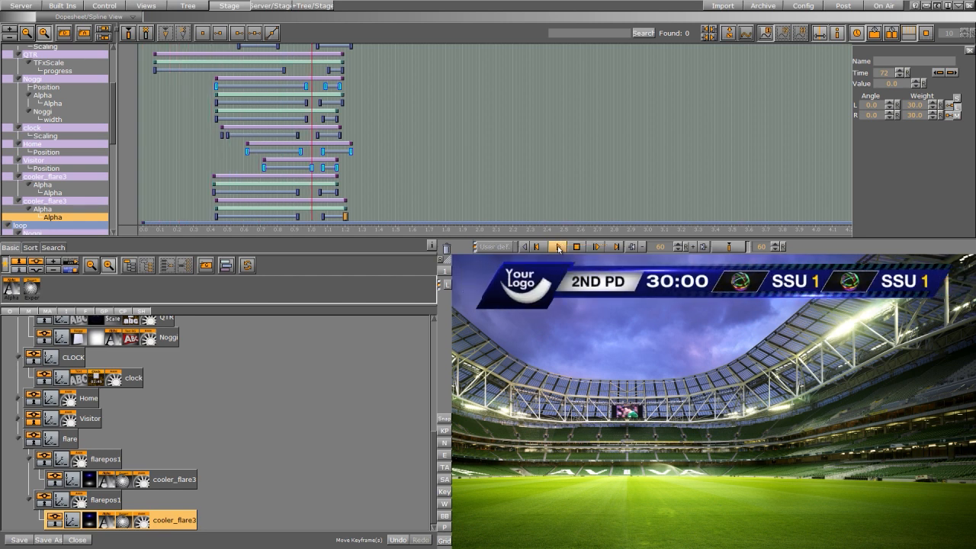
{"action": "left_click", "coordinate": [595, 247]}
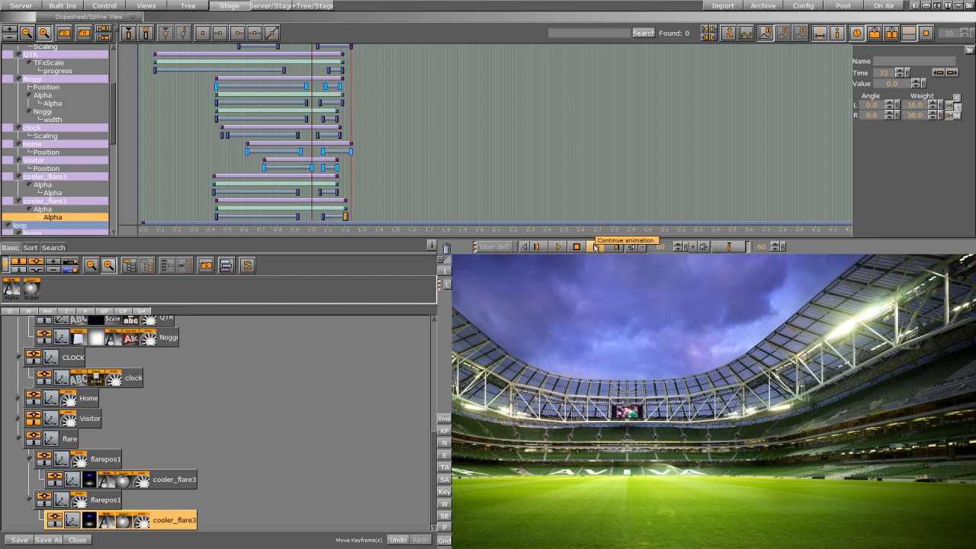
{"action": "left_click", "coordinate": [16, 358]}
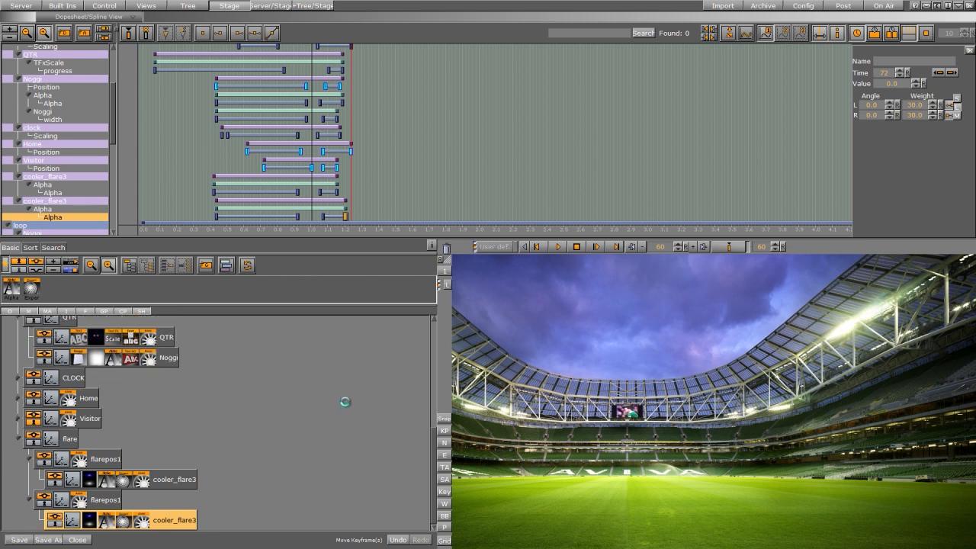